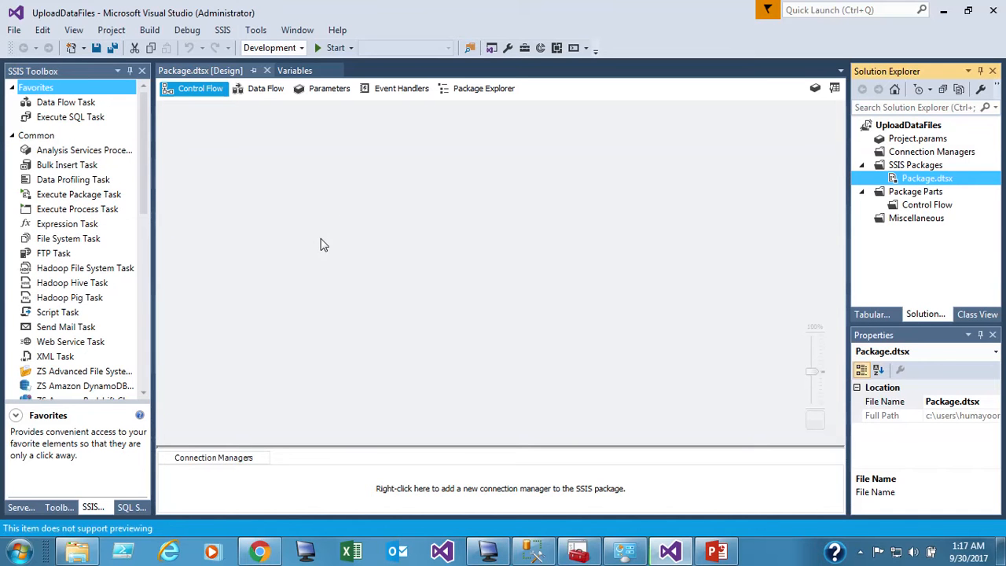
Add a package variable named fileName with data type String and the value C:\DataFiles\2017-01.csv.
{"action": "left_click", "coordinate": [297, 72]}
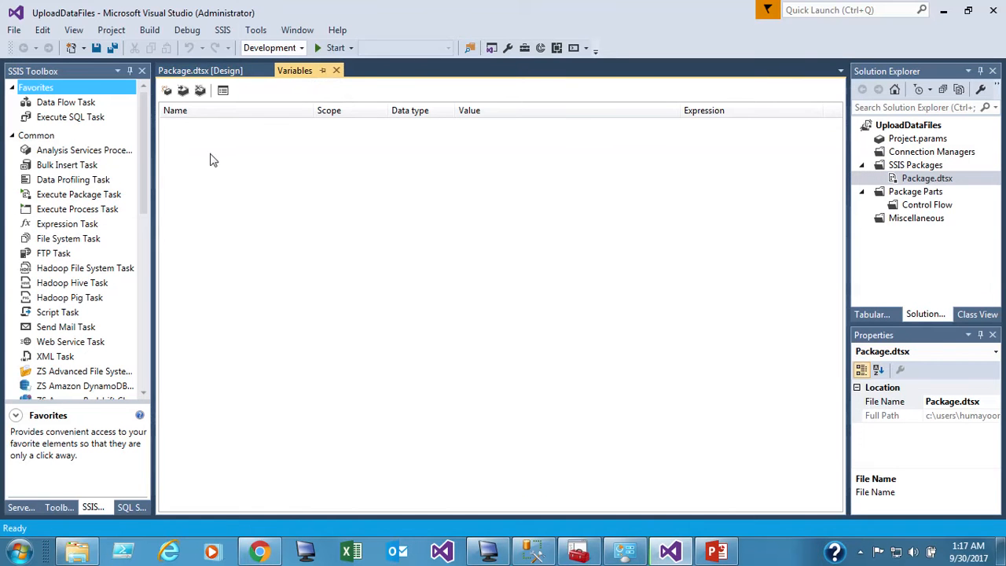
{"action": "left_click", "coordinate": [167, 90]}
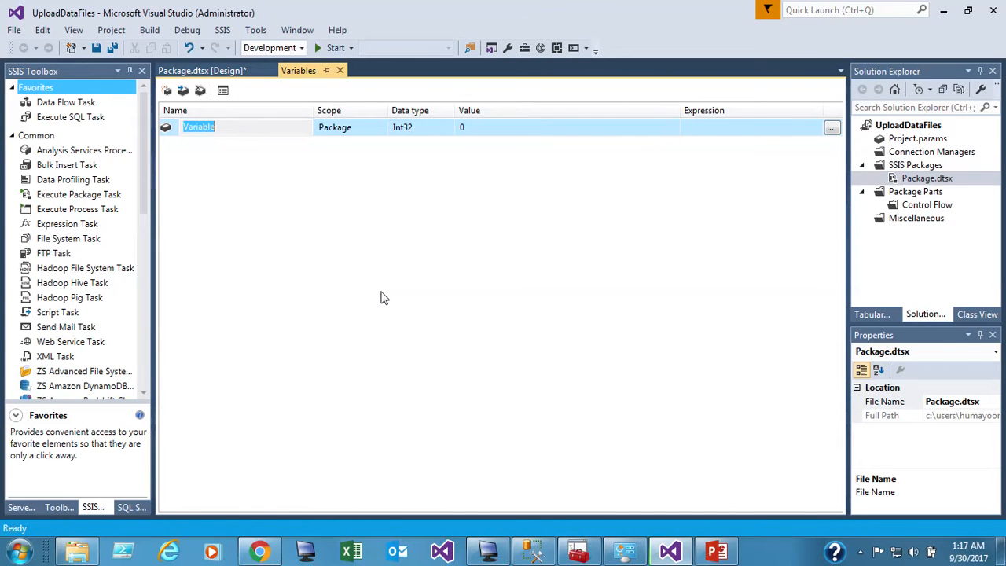
{"action": "type", "text": "fileName"}
{"action": "key", "text": "Tab"}
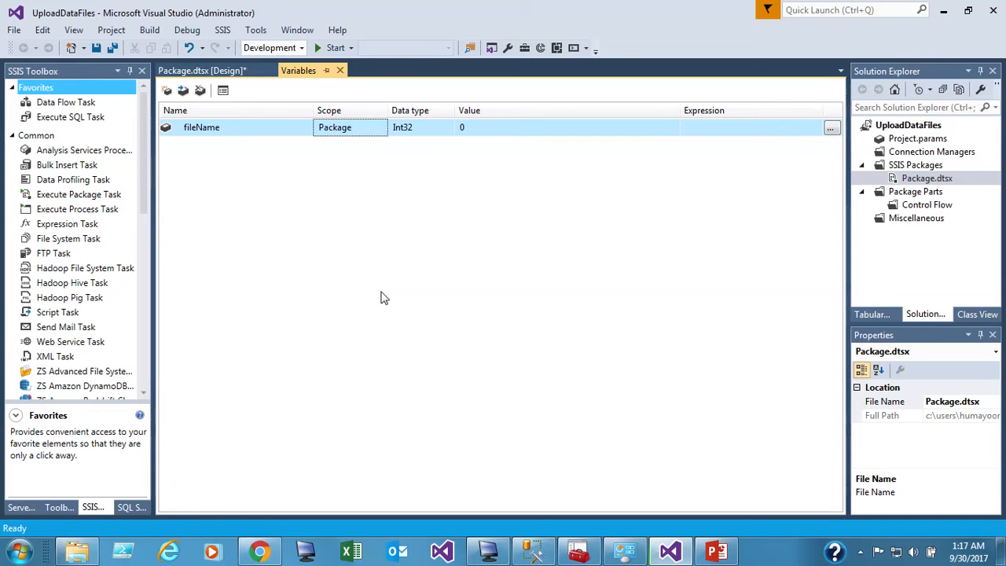
{"action": "key", "text": "Tab"}
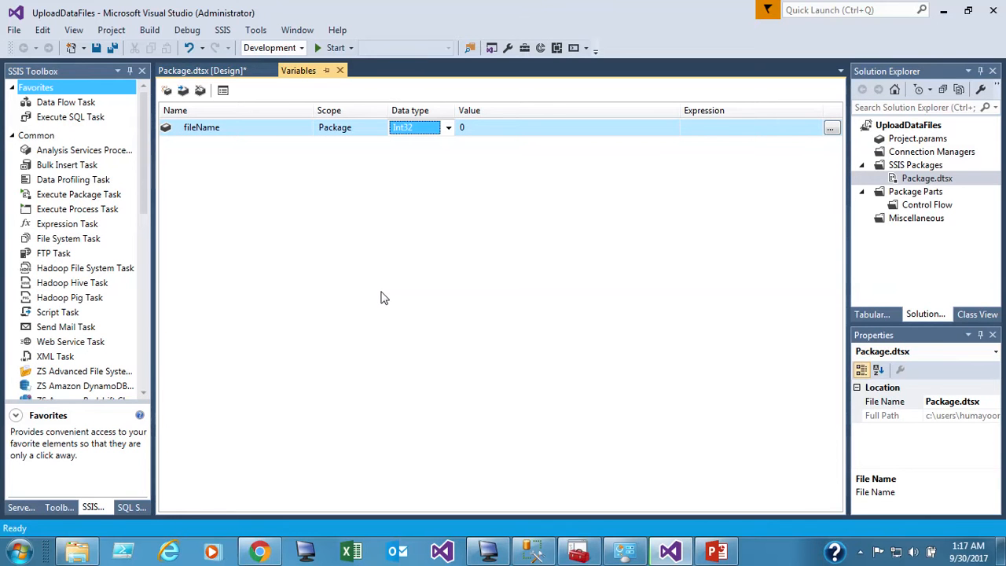
{"action": "key", "text": "s"}
{"action": "key", "text": "s"}
{"action": "key", "text": "s"}
{"action": "key", "text": "Tab"}
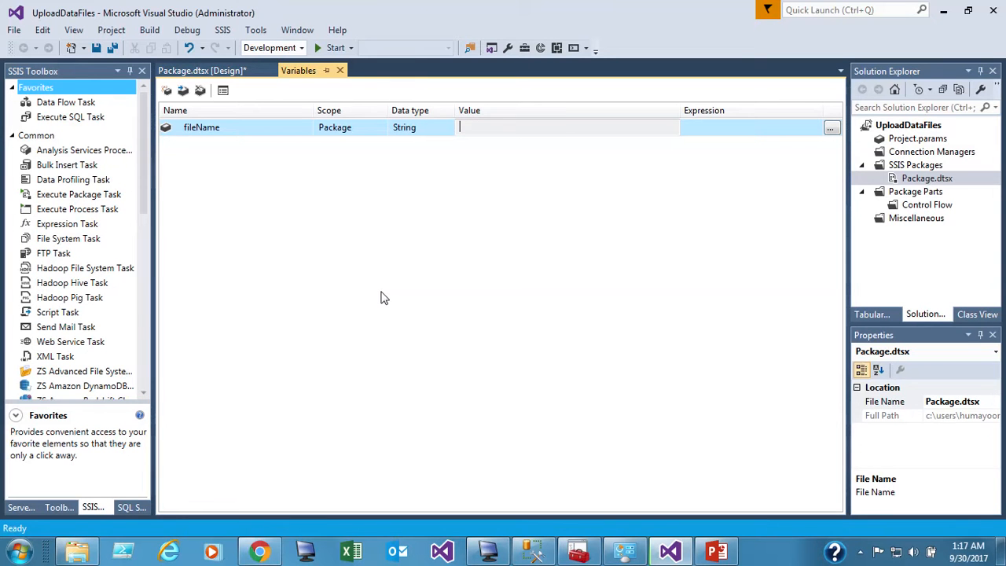
{"action": "type", "text": "C:\\DataFiles\\2017-01.csv"}
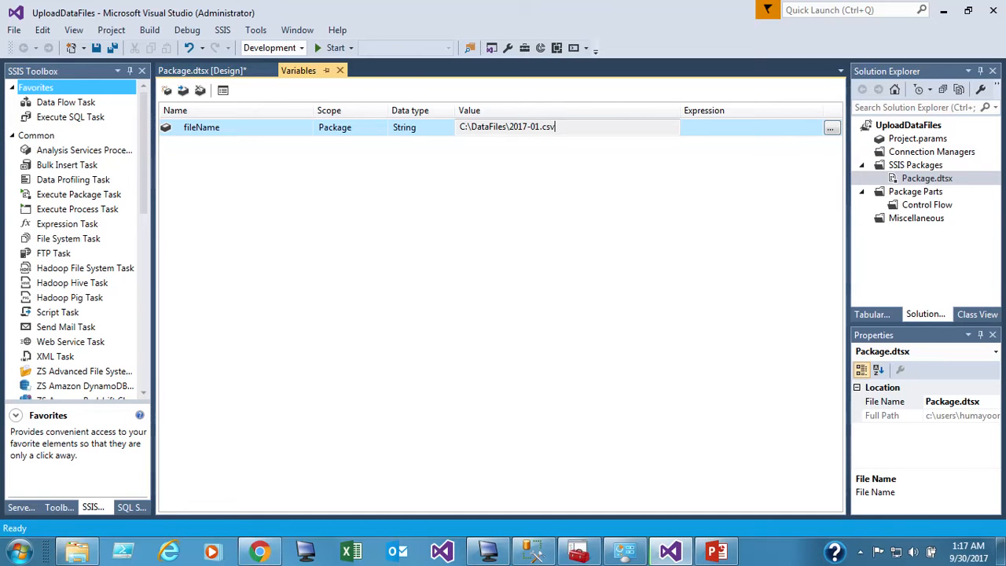
Add a second package variable named rowCount, keeping the Int32 data type and the value 0.
{"action": "left_click", "coordinate": [167, 90]}
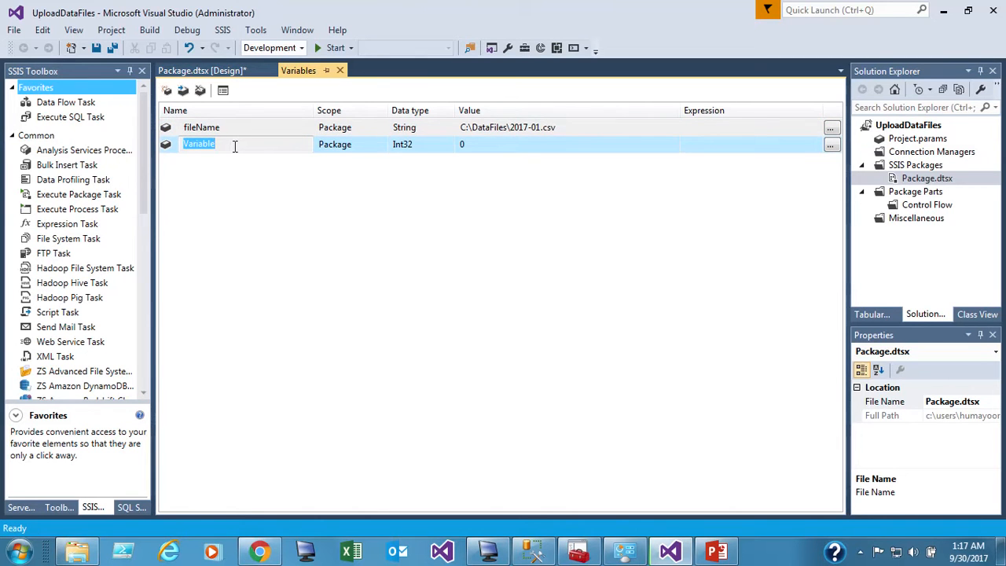
{"action": "type", "text": "rowCount"}
{"action": "key", "text": "Tab"}
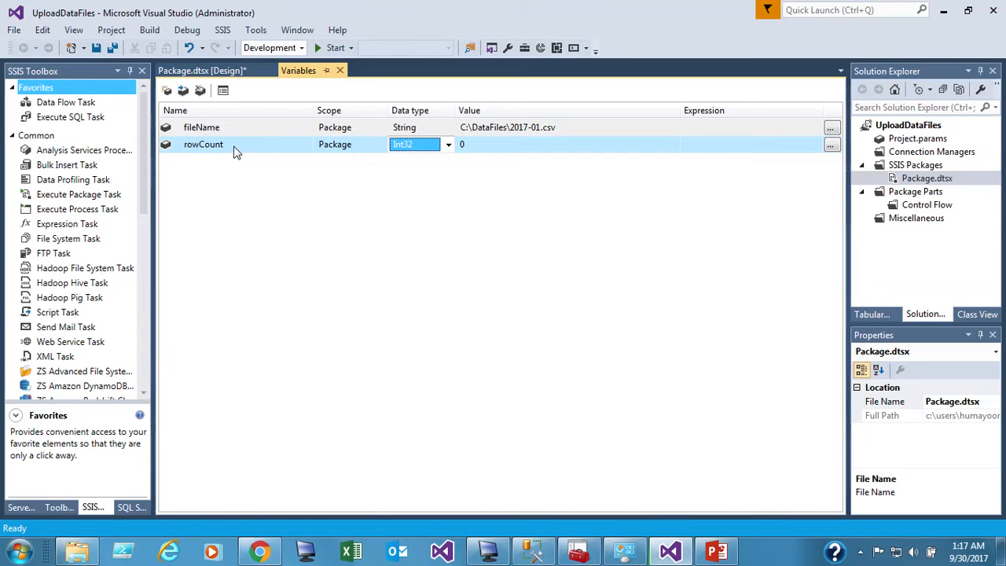
{"action": "key", "text": "Tab"}
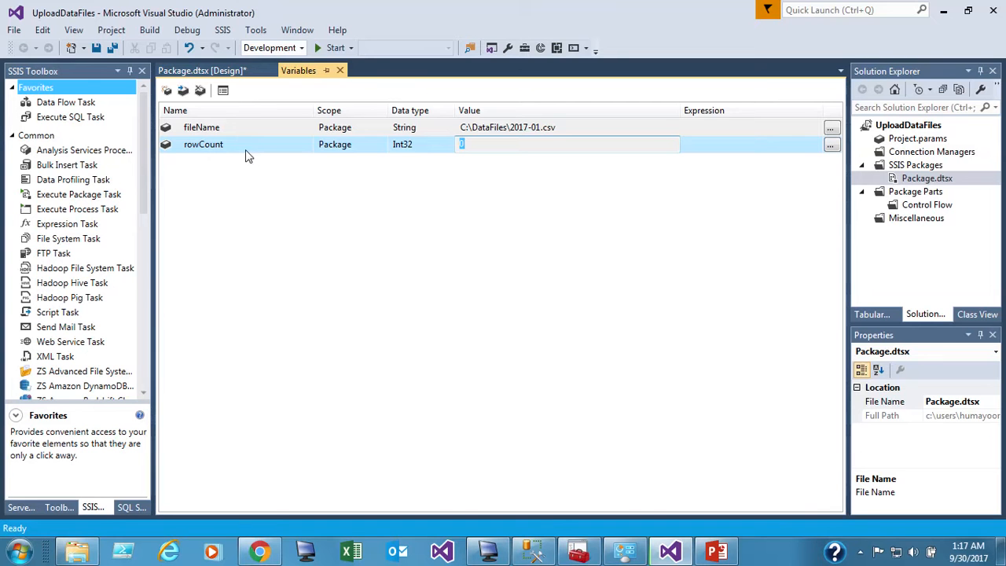
Add a Foreach Loop Container to the package's control flow and name it "Upload data files".
{"action": "left_click", "coordinate": [192, 71]}
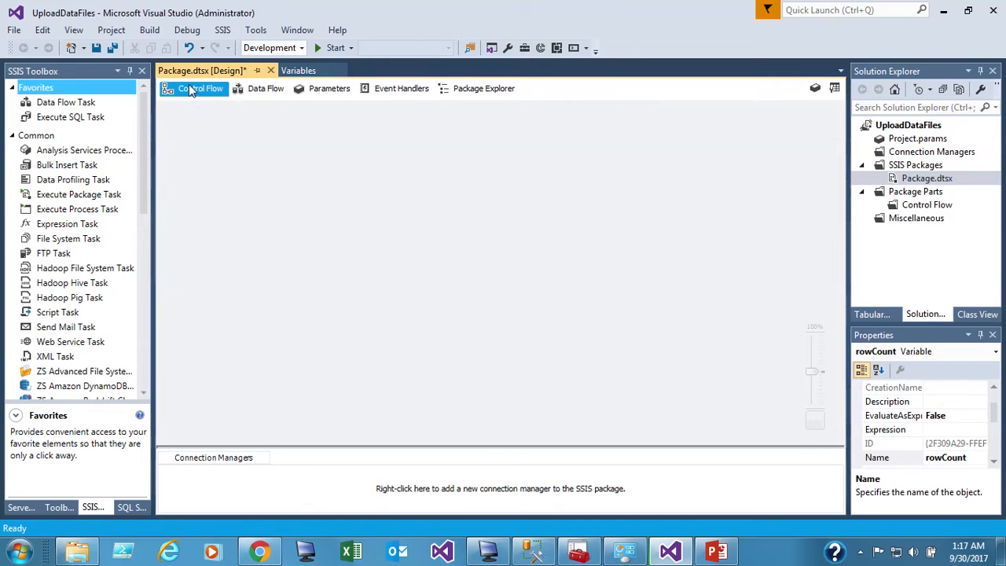
{"action": "left_click", "coordinate": [260, 238]}
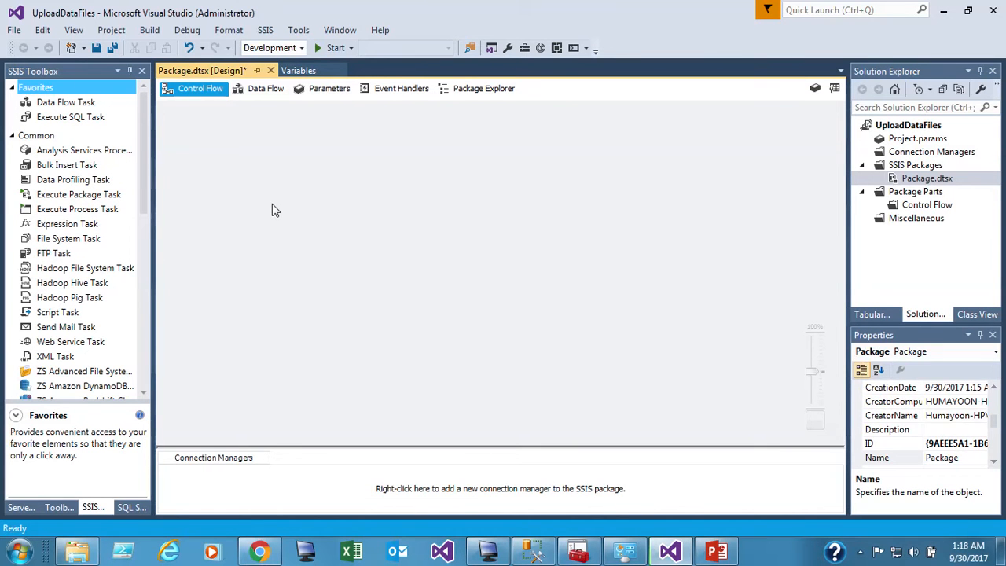
{"action": "left_click_drag", "start_coordinate": [144, 208], "coordinate": [146, 371]}
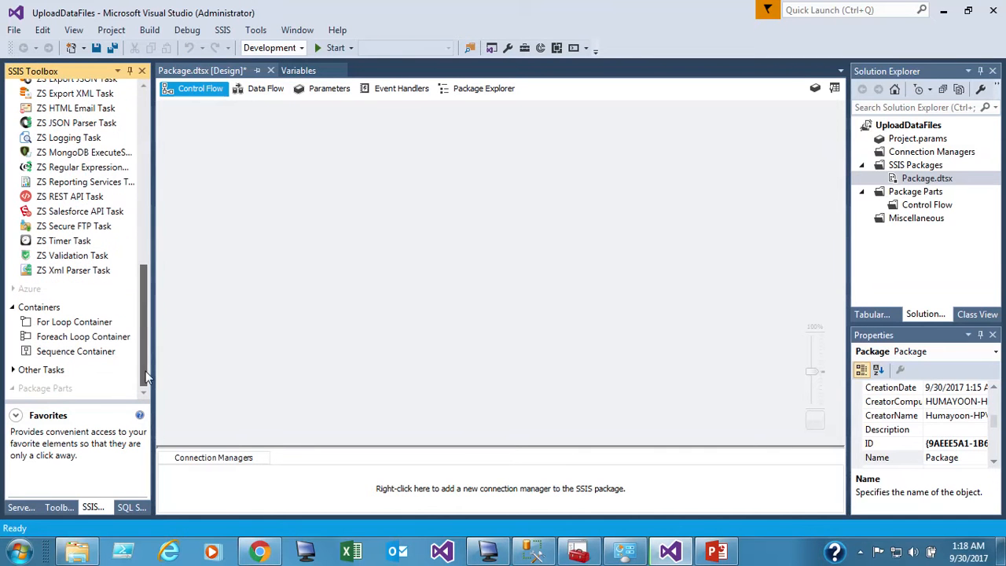
{"action": "left_click", "coordinate": [88, 338]}
{"action": "left_click_drag", "start_coordinate": [81, 337], "coordinate": [349, 166]}
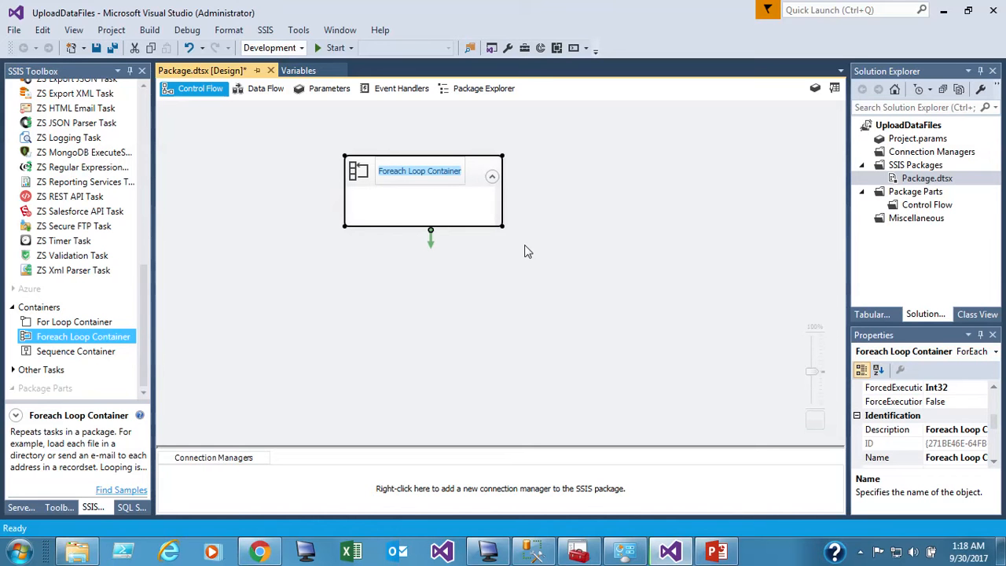
{"action": "type", "text": "Upload dat"}
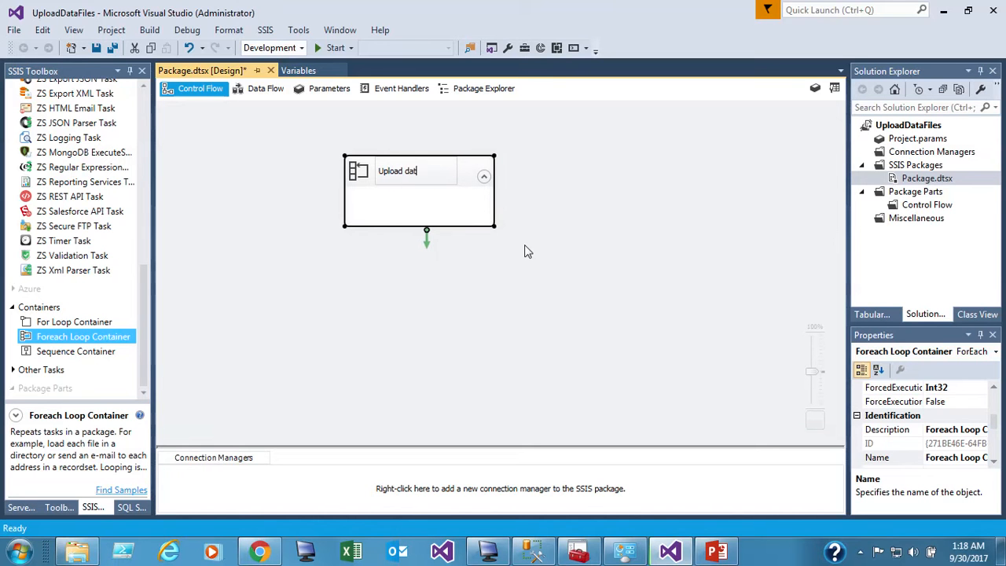
{"action": "type", "text": "a files"}
Edit the "Upload data files" loop's collection, keeping the Foreach File Enumerator and setting its folder to C:\DataFiles.
{"action": "left_click", "coordinate": [360, 179]}
{"action": "double_click", "coordinate": [360, 179]}
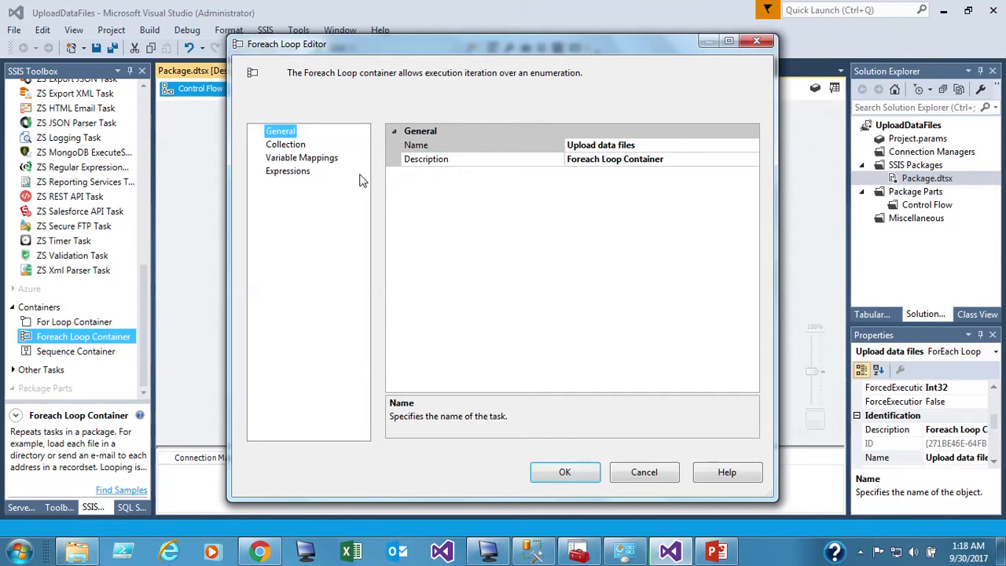
{"action": "left_click", "coordinate": [285, 145]}
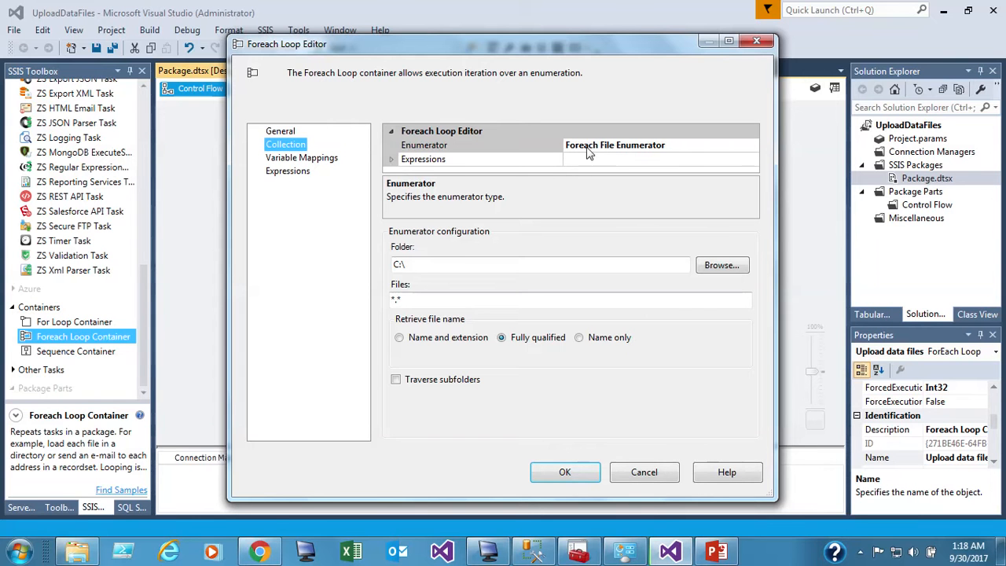
{"action": "left_click", "coordinate": [714, 149]}
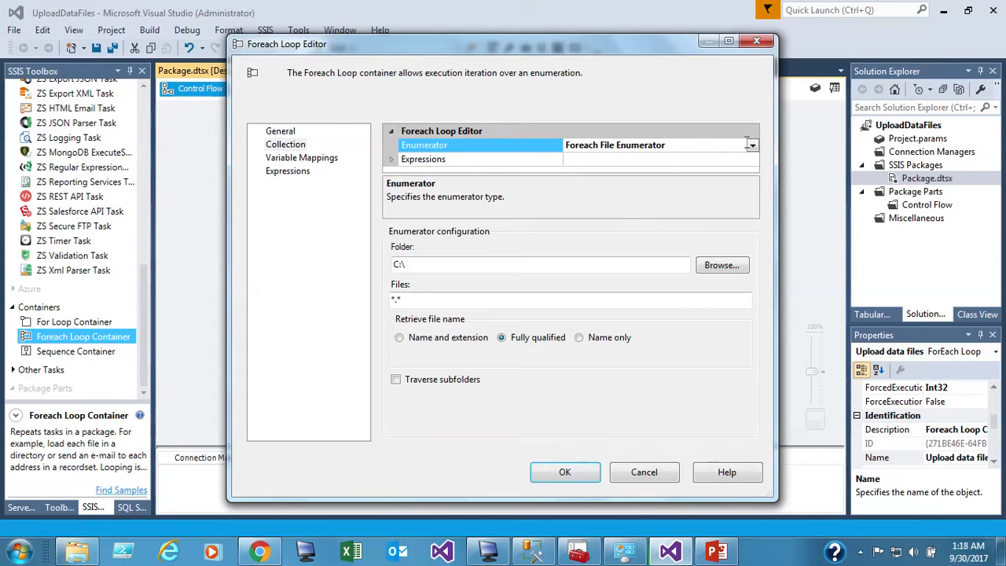
{"action": "left_click", "coordinate": [752, 146]}
{"action": "left_click", "coordinate": [753, 147]}
{"action": "left_click", "coordinate": [653, 160]}
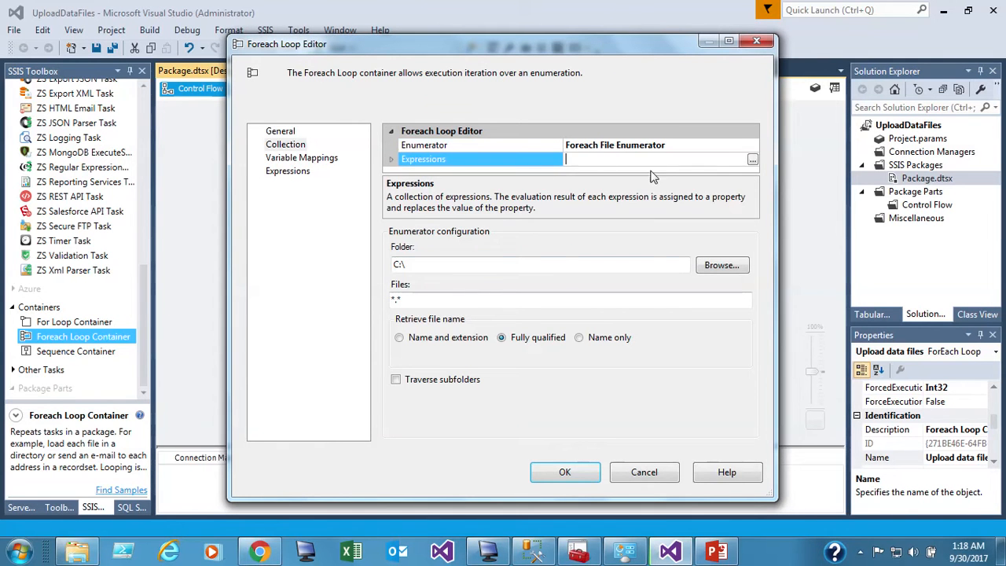
{"action": "left_click", "coordinate": [442, 266]}
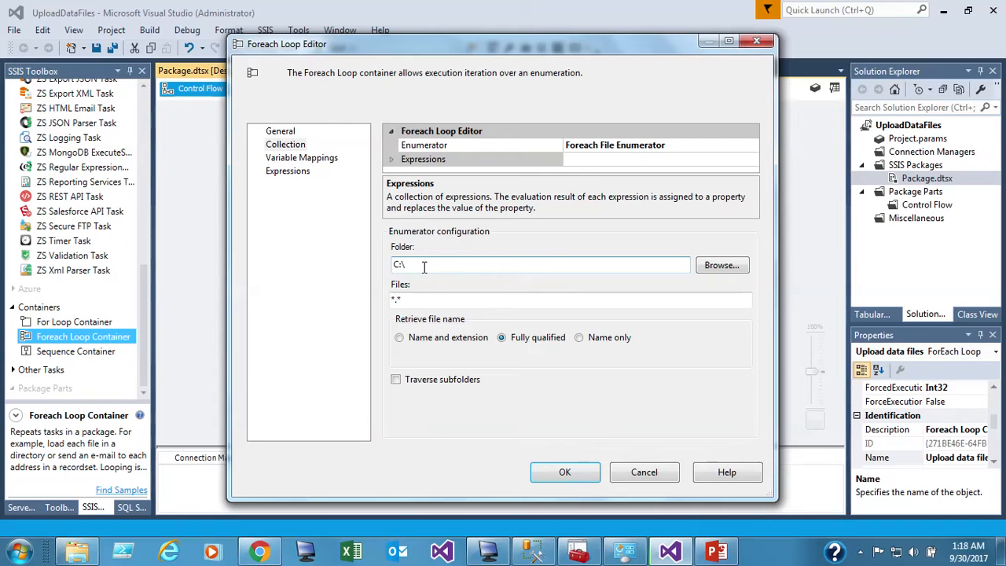
{"action": "left_click", "coordinate": [713, 265]}
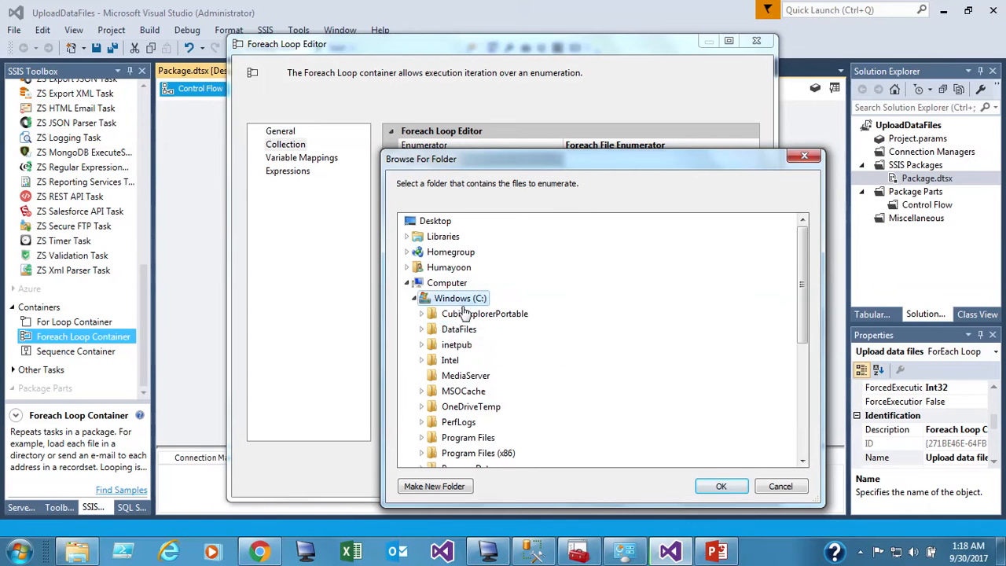
{"action": "double_click", "coordinate": [458, 330]}
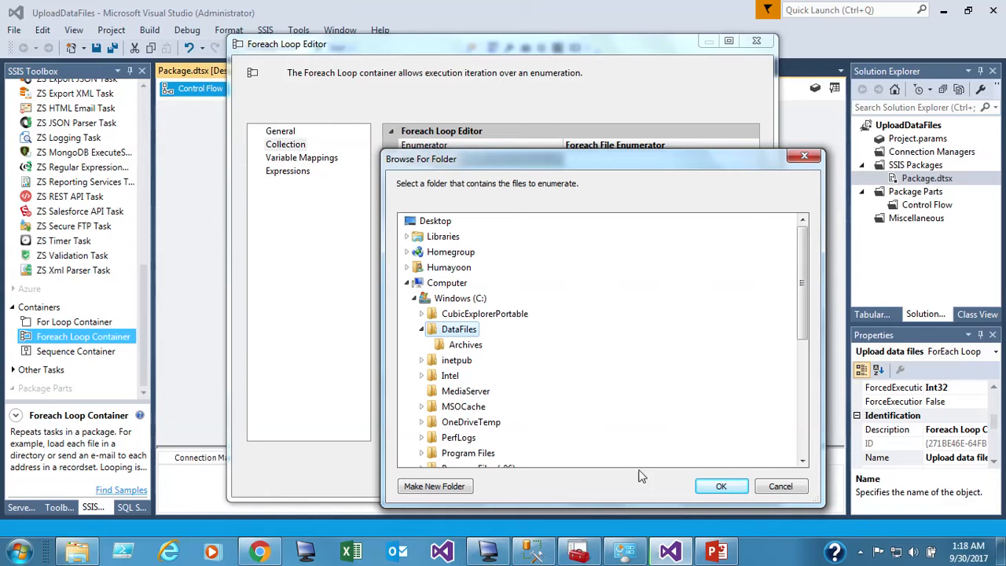
{"action": "left_click", "coordinate": [720, 486]}
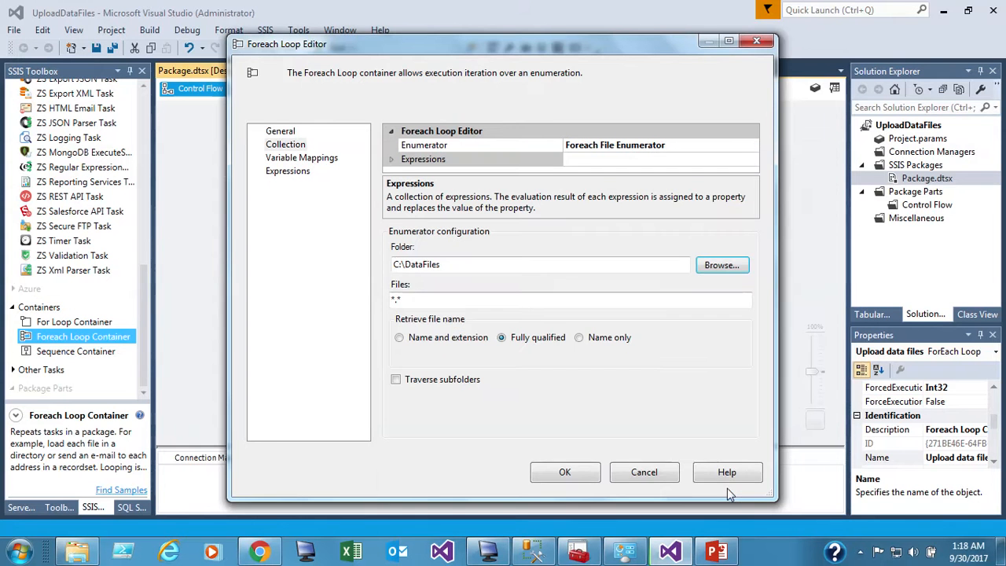
Switch to CubicExplorer and examine the monthly CSV files and the Archives folder inside DataFiles.
{"action": "left_click", "coordinate": [414, 299]}
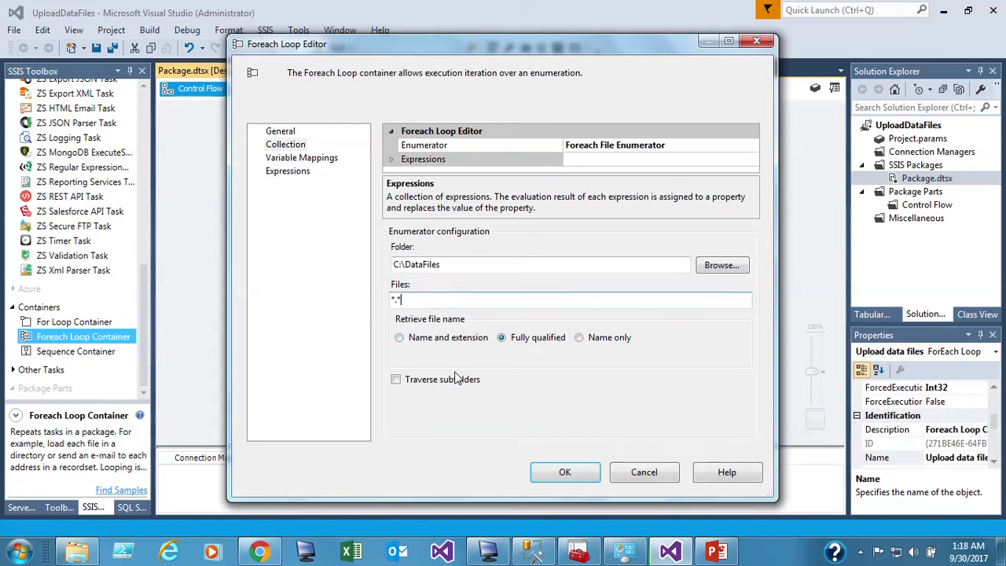
{"action": "left_click", "coordinate": [485, 546]}
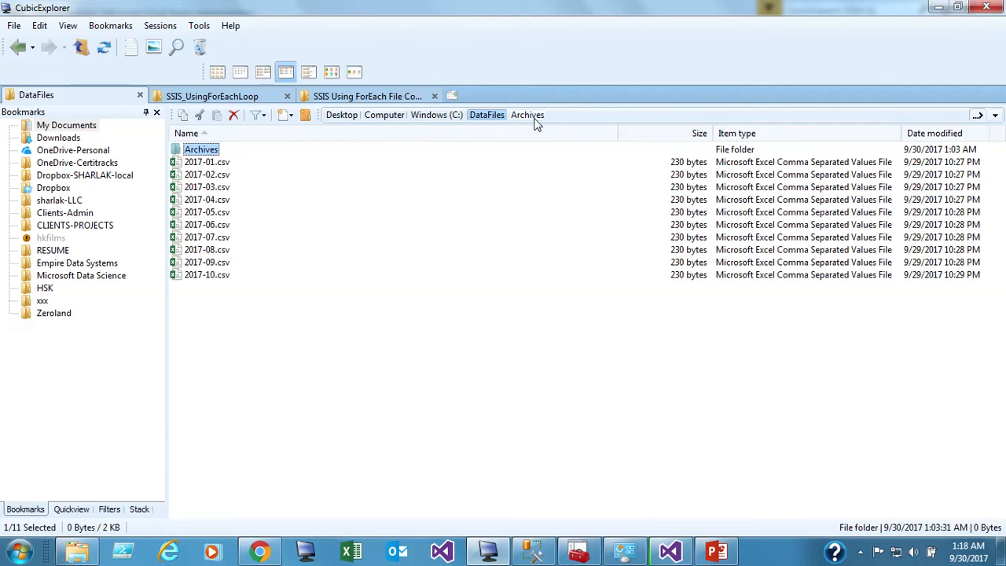
{"action": "left_click", "coordinate": [214, 163]}
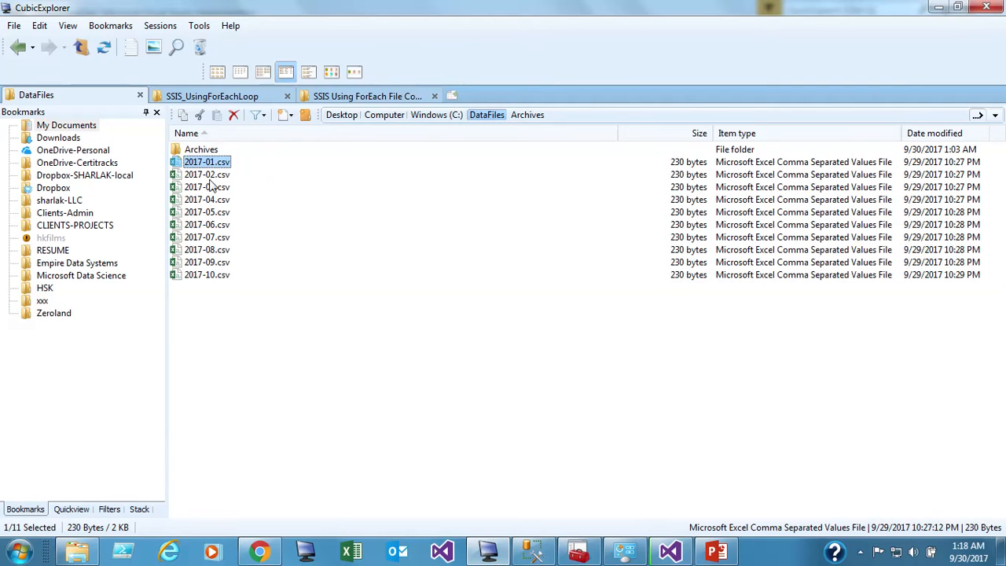
{"action": "left_click", "coordinate": [201, 277]}
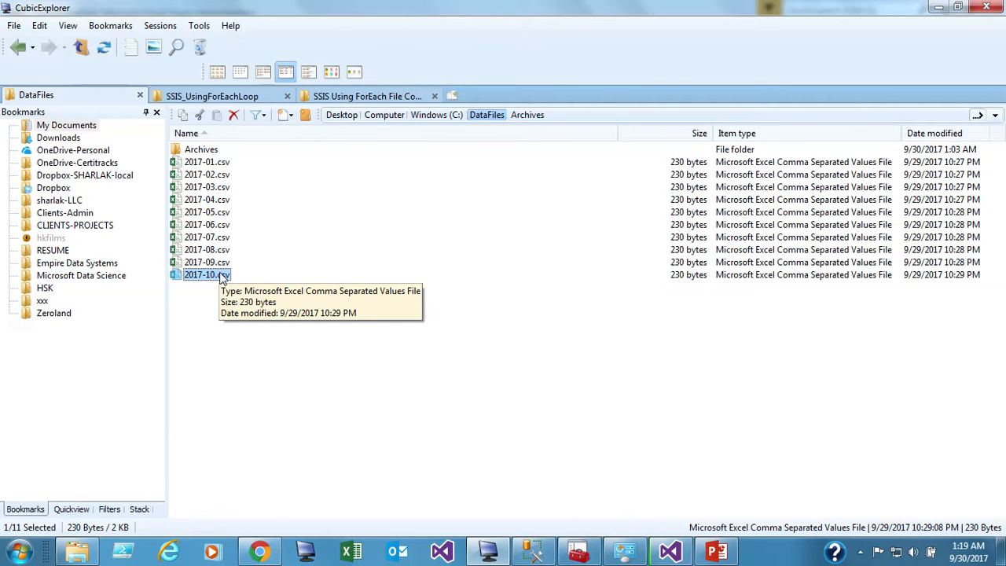
{"action": "left_click", "coordinate": [216, 200]}
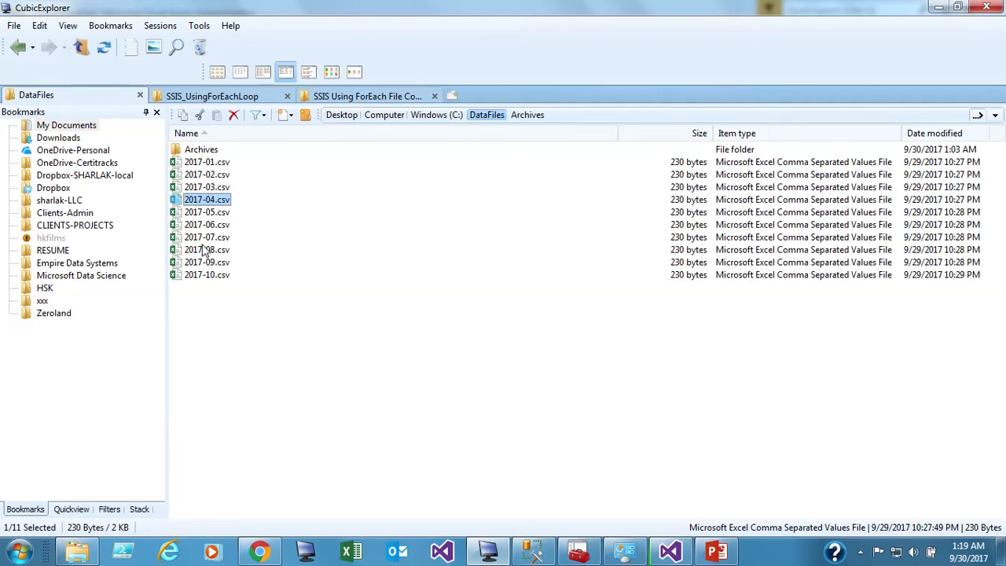
{"action": "left_click", "coordinate": [195, 151]}
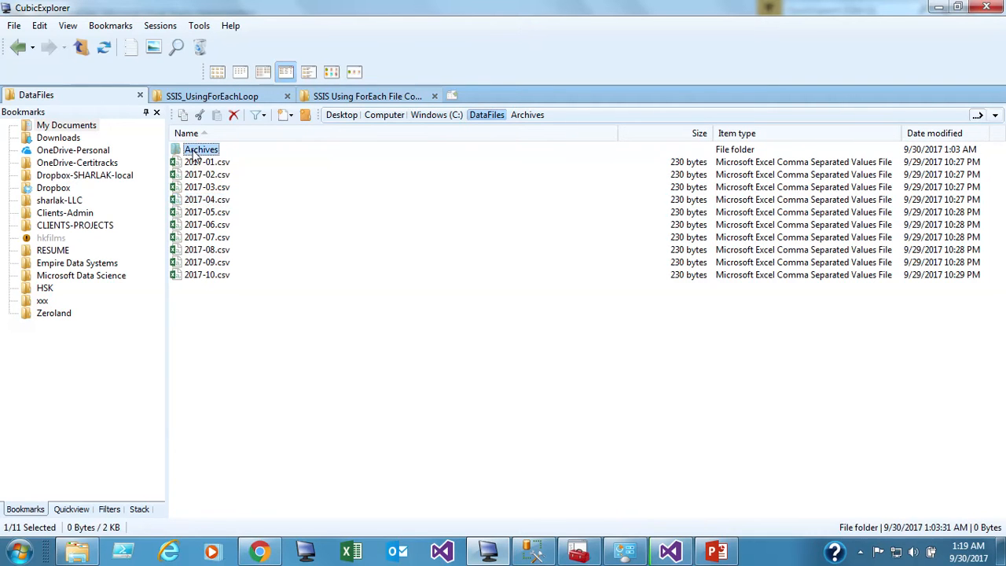
Return to Visual Studio and set the loop's file filter to *.csv for the C:\DataFiles folder.
{"action": "left_click", "coordinate": [670, 553]}
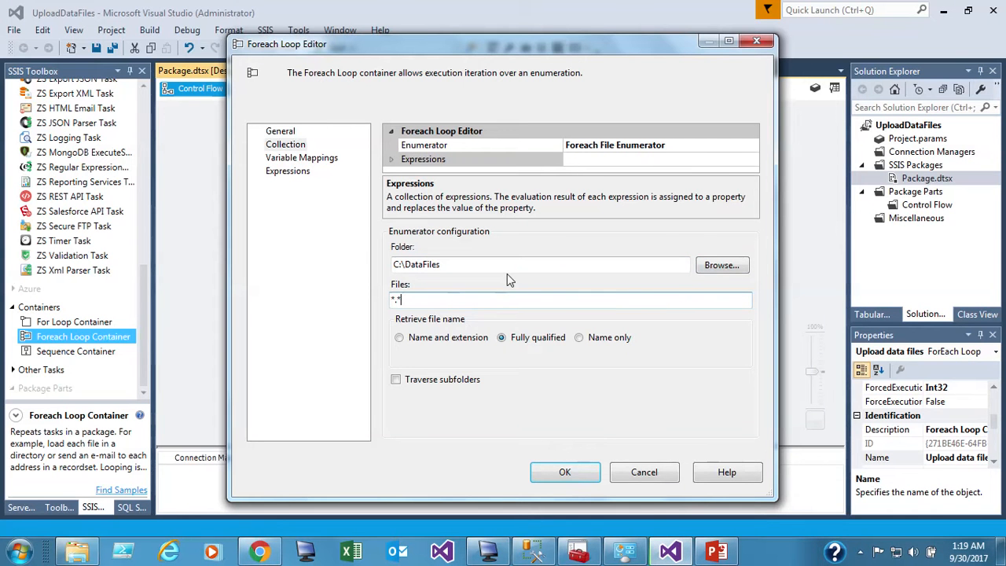
{"action": "key", "text": "BackSpace"}
{"action": "type", "text": "csv"}
{"action": "left_click_drag", "start_coordinate": [428, 300], "coordinate": [340, 288]}
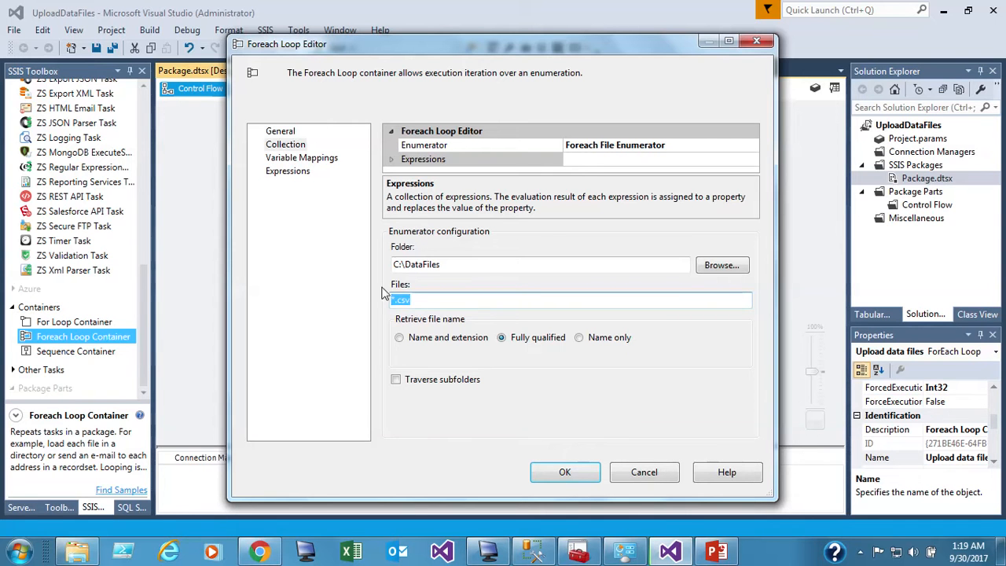
{"action": "left_click", "coordinate": [450, 265]}
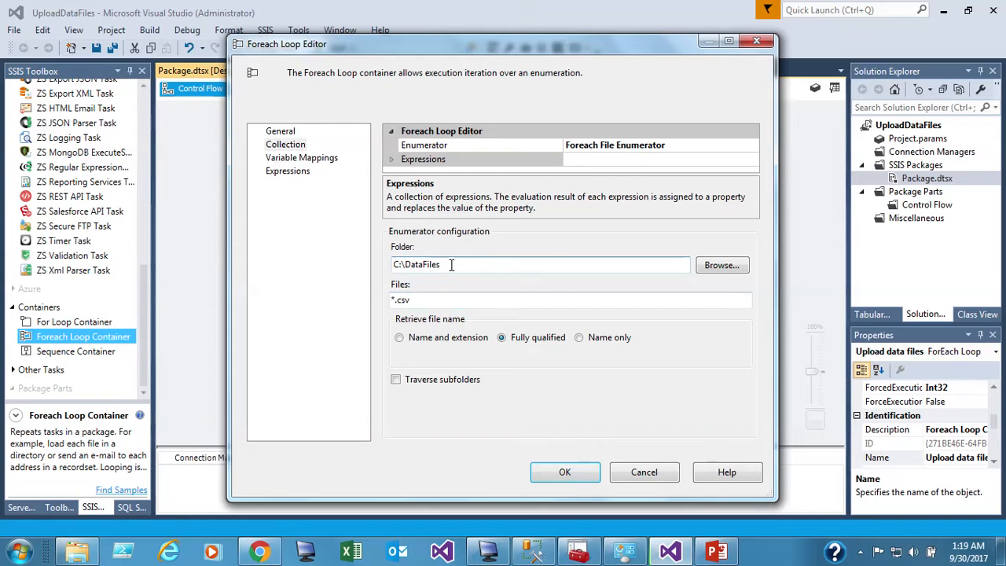
{"action": "left_click_drag", "start_coordinate": [451, 264], "coordinate": [357, 250]}
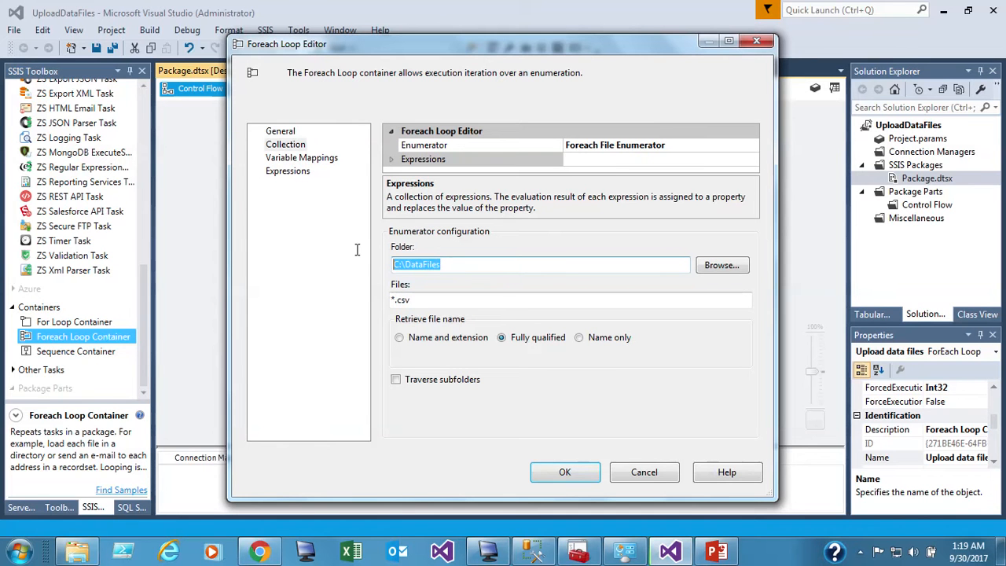
{"action": "left_click_drag", "start_coordinate": [420, 302], "coordinate": [387, 299]}
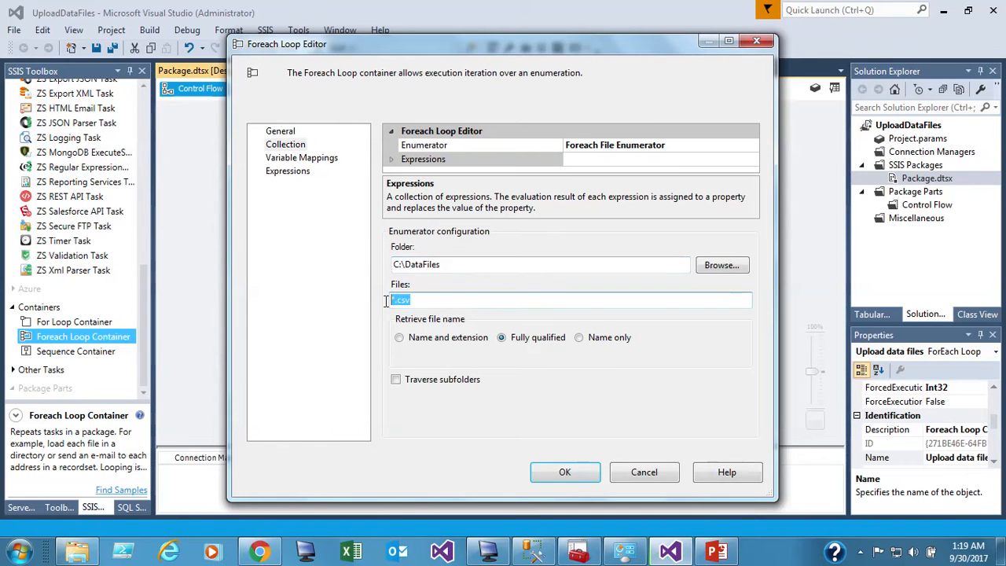
{"action": "left_click", "coordinate": [396, 301]}
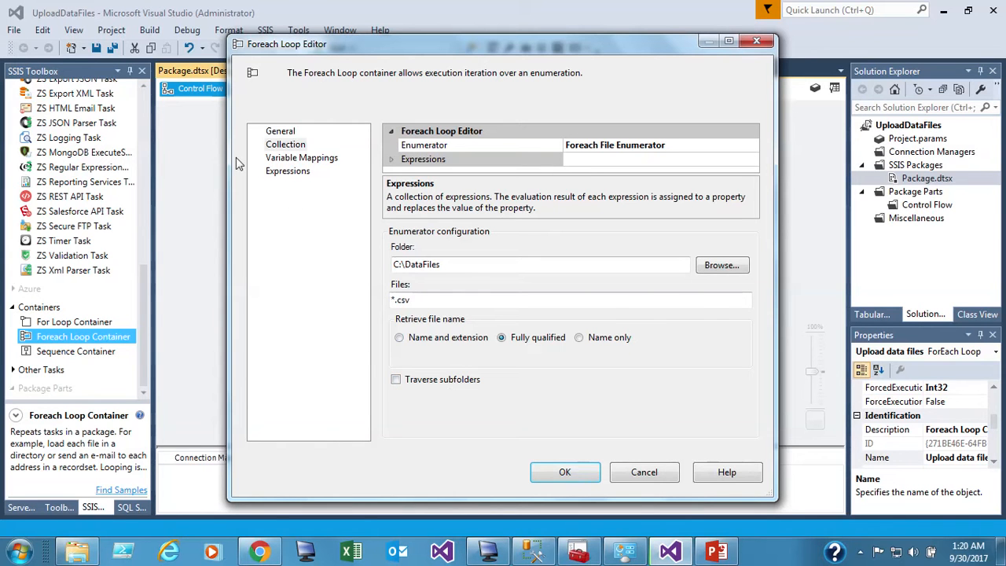
Map the loop's collection value to the variable User::fileName at index 0 and save the Foreach Loop settings.
{"action": "left_click", "coordinate": [291, 159]}
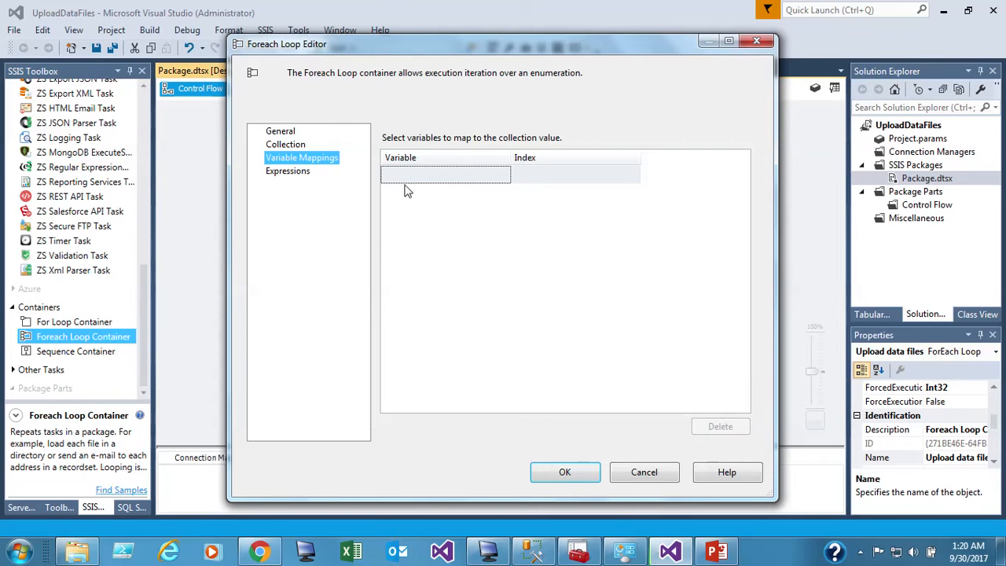
{"action": "left_click", "coordinate": [501, 177]}
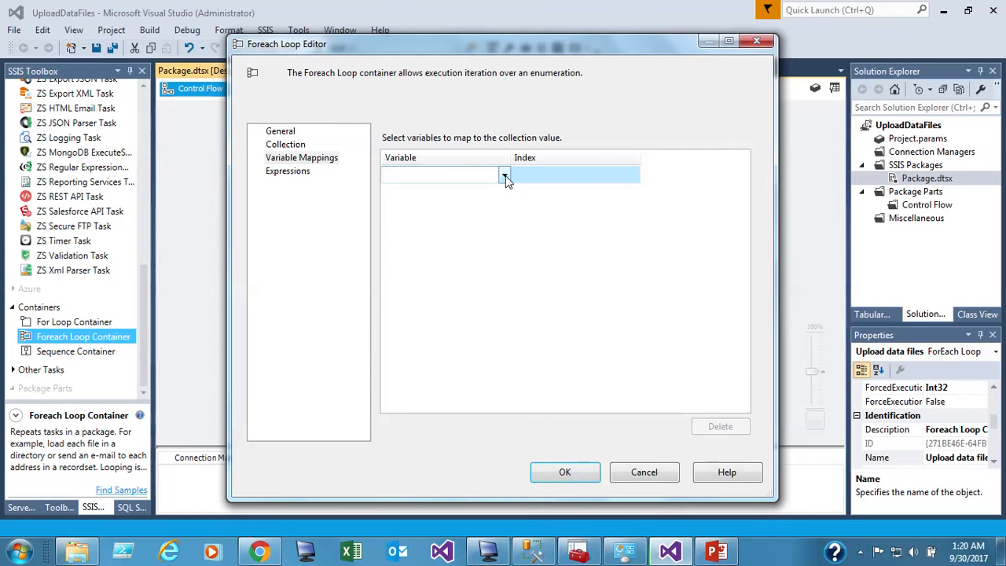
{"action": "left_click", "coordinate": [505, 177]}
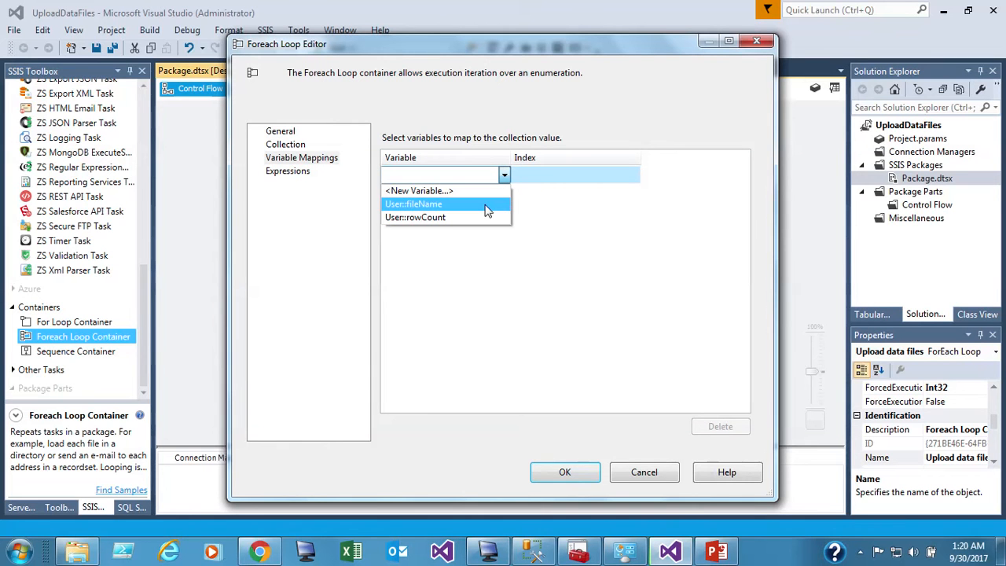
{"action": "left_click", "coordinate": [486, 205]}
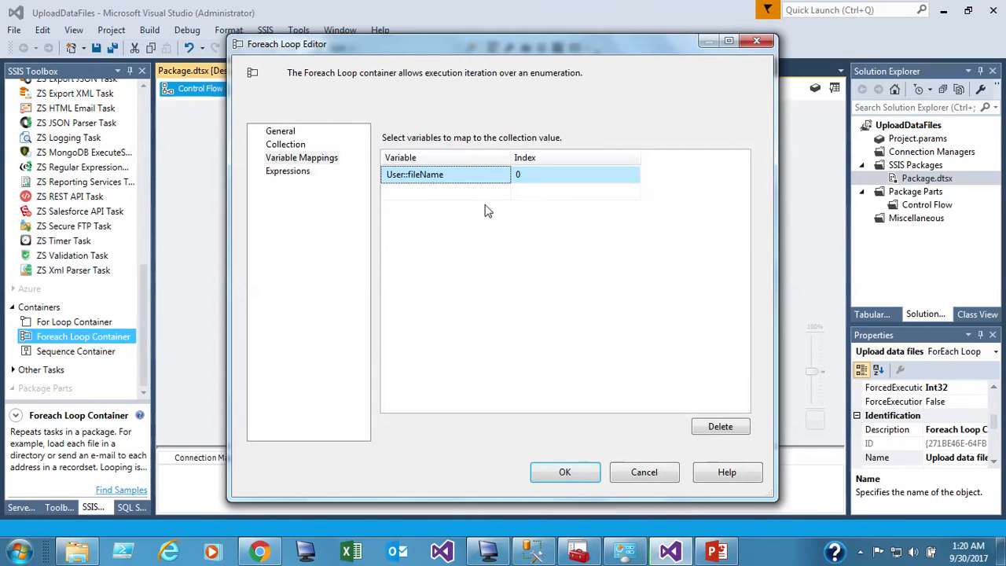
{"action": "left_click", "coordinate": [537, 182]}
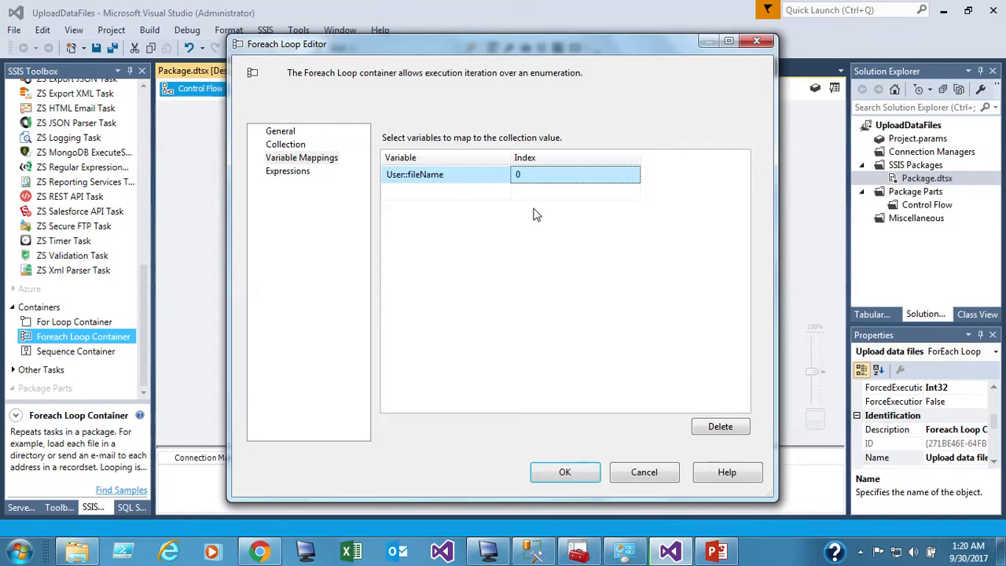
{"action": "left_click", "coordinate": [280, 144]}
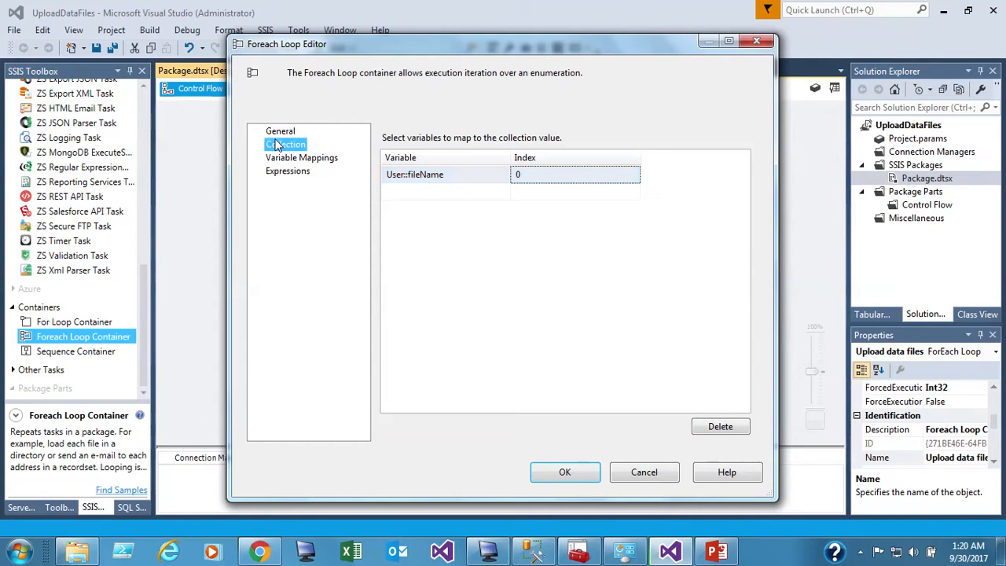
{"action": "left_click", "coordinate": [280, 132]}
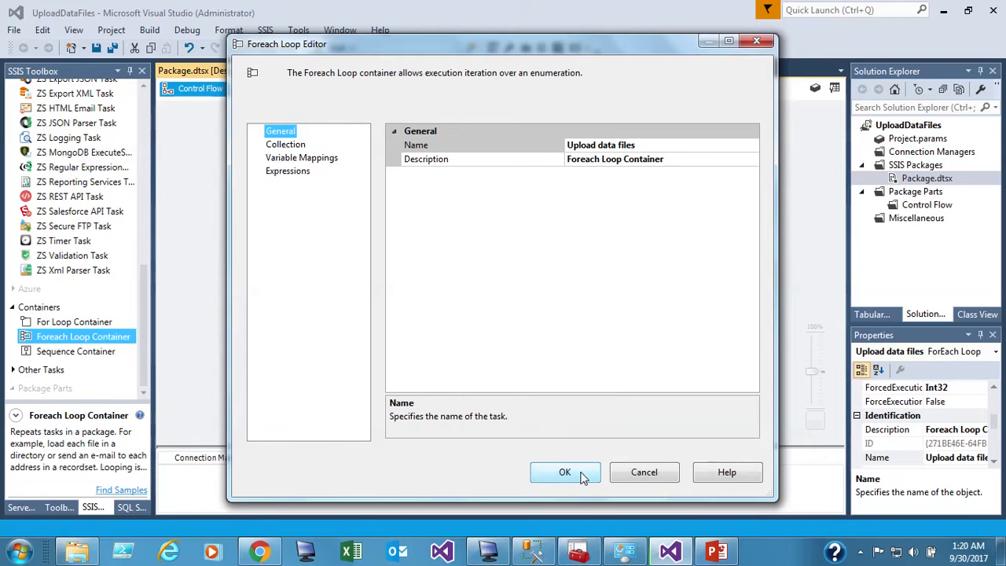
{"action": "left_click", "coordinate": [572, 471]}
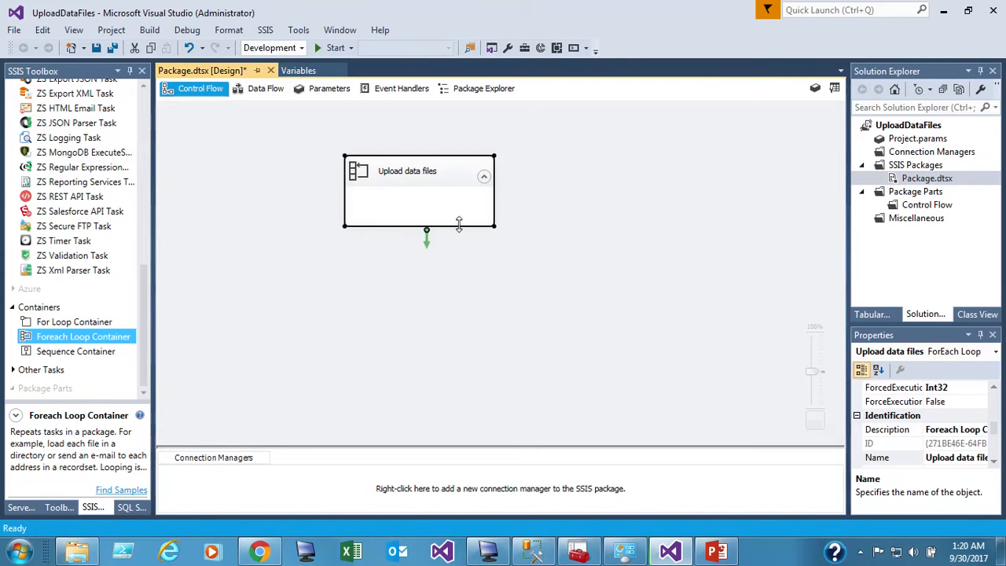
Enlarge the "Upload data files" container, add a Data Flow Task inside it, and open that task's data flow.
{"action": "left_click_drag", "start_coordinate": [459, 226], "coordinate": [458, 355]}
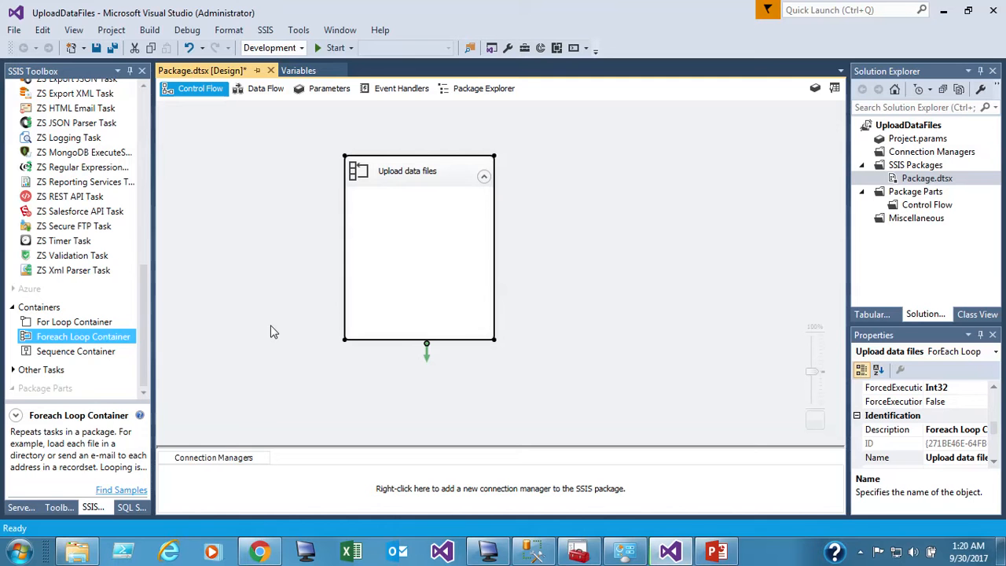
{"action": "left_click_drag", "start_coordinate": [144, 317], "coordinate": [155, 140]}
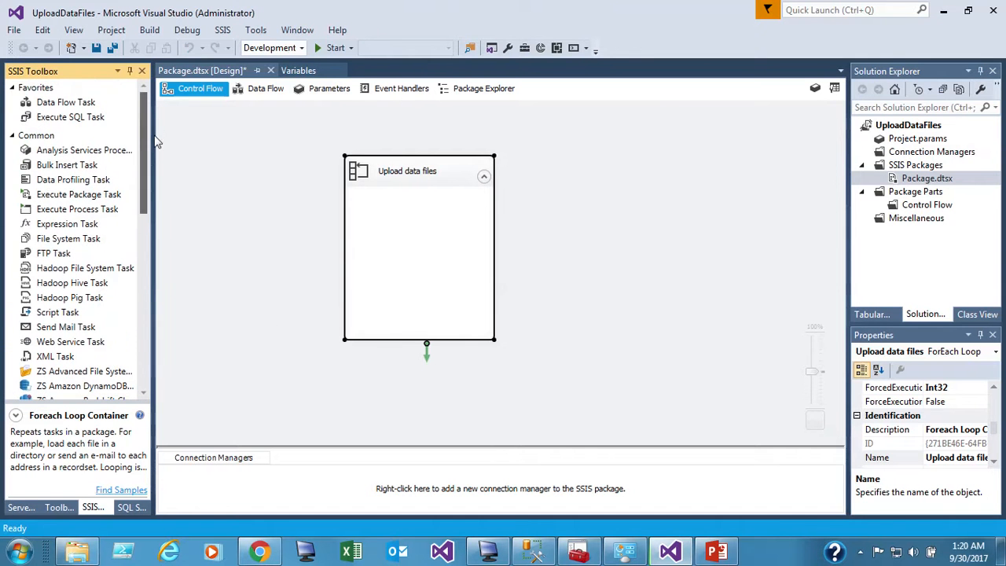
{"action": "left_click", "coordinate": [79, 107]}
{"action": "left_click_drag", "start_coordinate": [43, 105], "coordinate": [373, 226]}
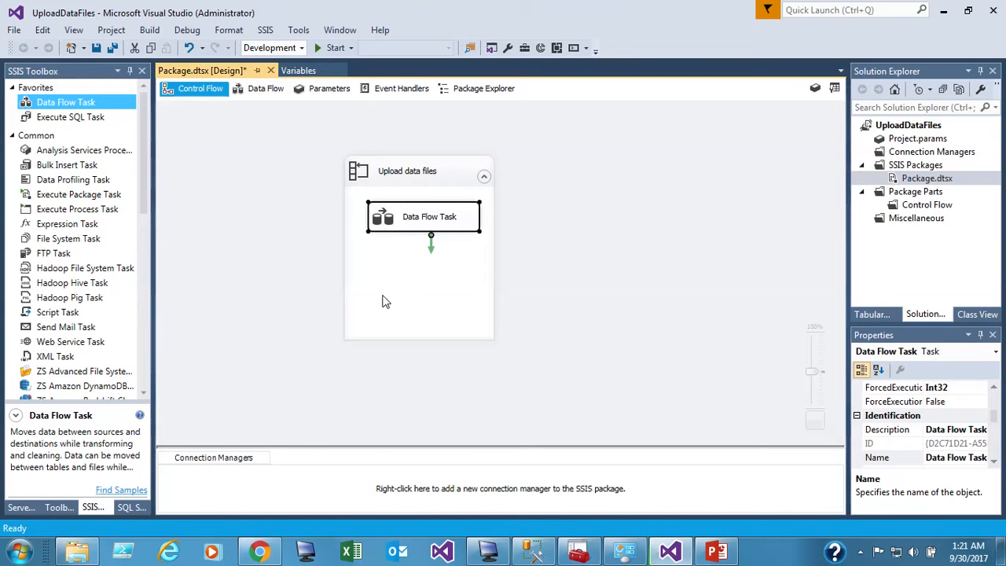
{"action": "double_click", "coordinate": [383, 220]}
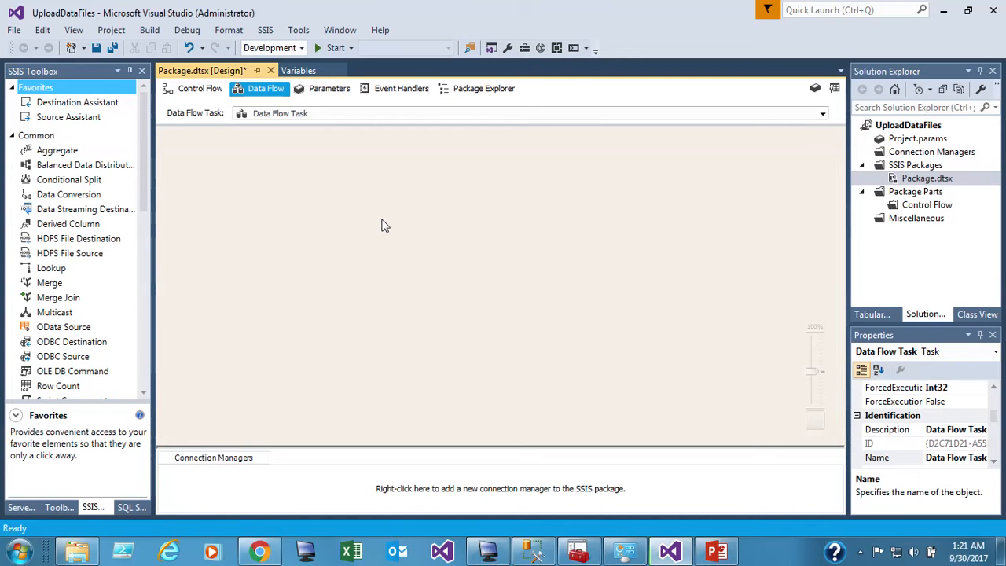
Create a new flat file connection that uses C:\DataFiles\2017-01.csv as its source file.
{"action": "right_click", "coordinate": [270, 483]}
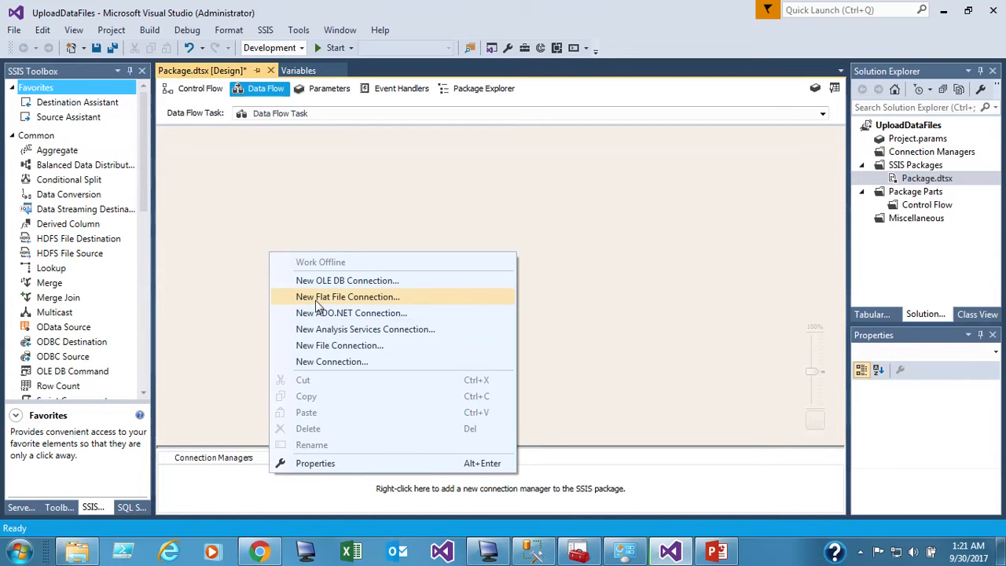
{"action": "left_click", "coordinate": [318, 302]}
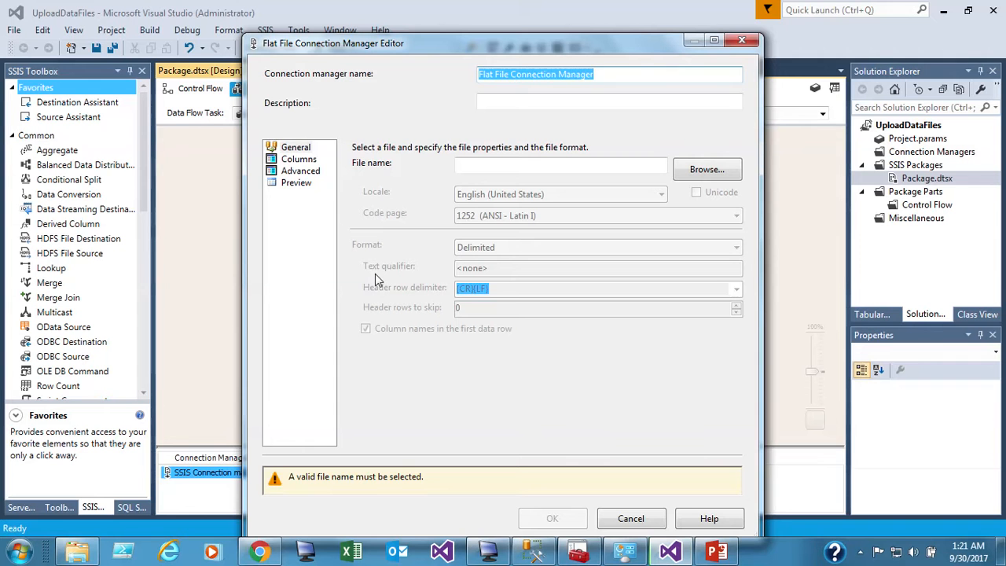
{"action": "left_click", "coordinate": [706, 173]}
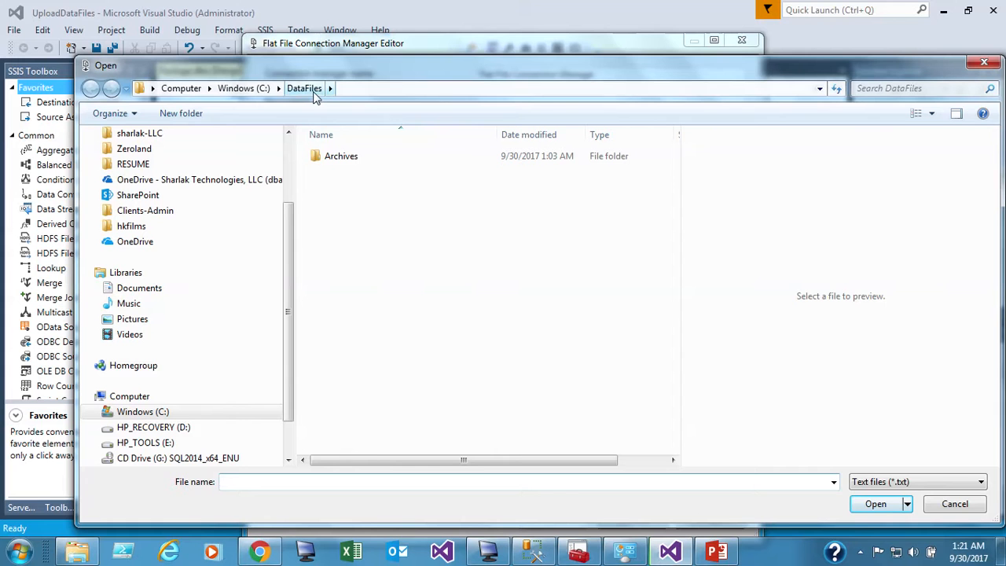
{"action": "left_click", "coordinate": [897, 487]}
{"action": "left_click", "coordinate": [879, 508]}
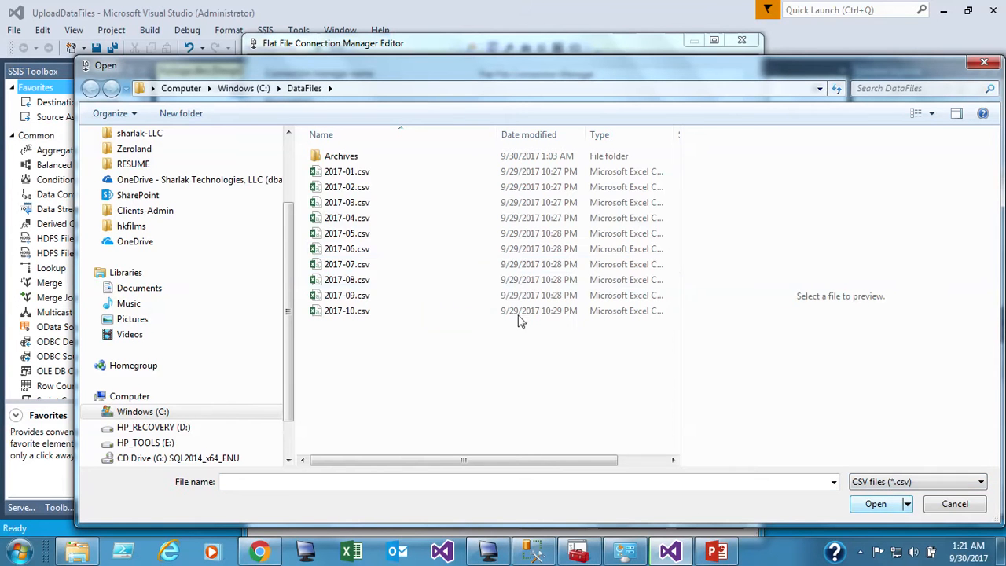
{"action": "left_click", "coordinate": [346, 173]}
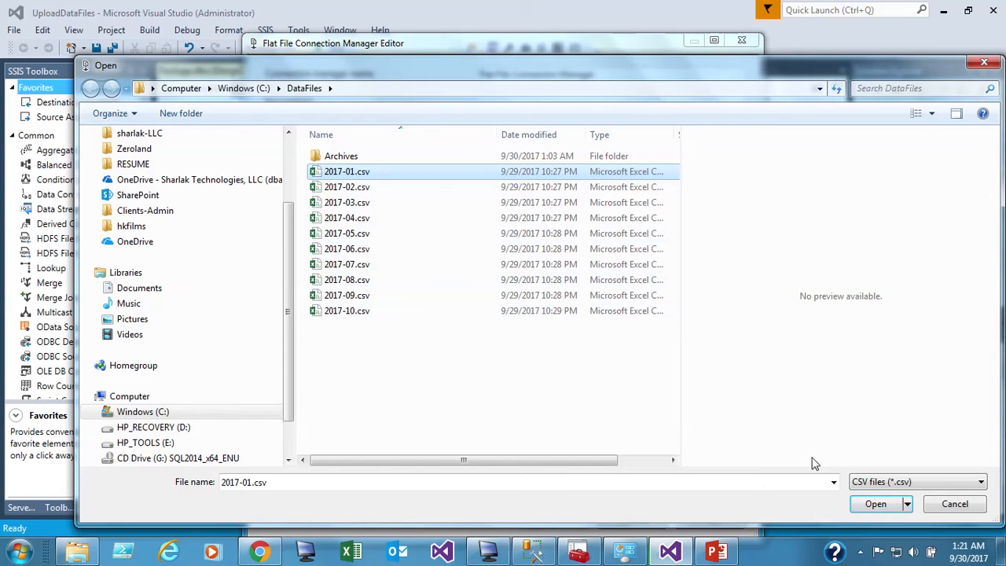
{"action": "left_click", "coordinate": [875, 505]}
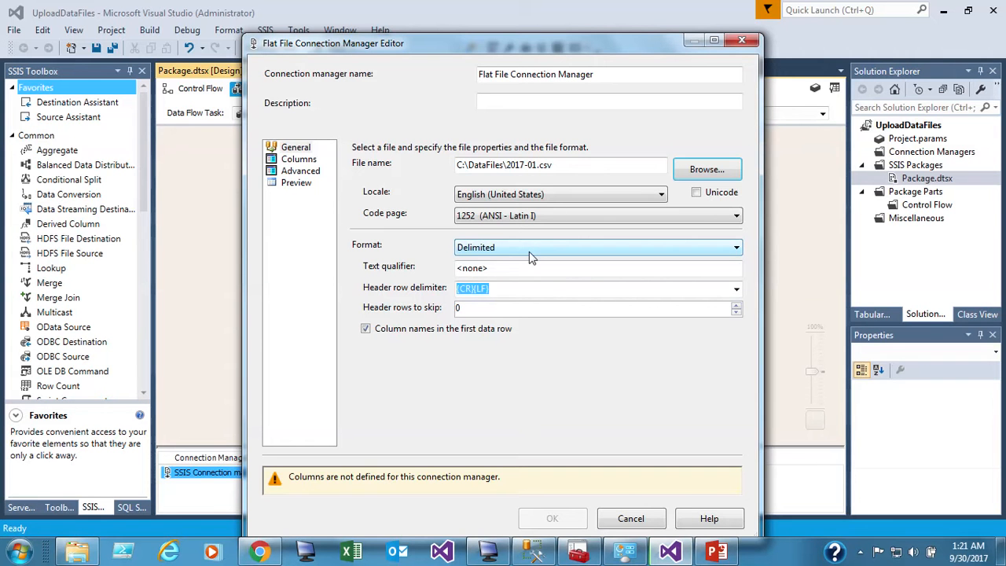
Switch to CubicExplorer to view the CSV files in DataFiles, and return to the flat file connection in Visual Studio.
{"action": "left_click", "coordinate": [491, 552]}
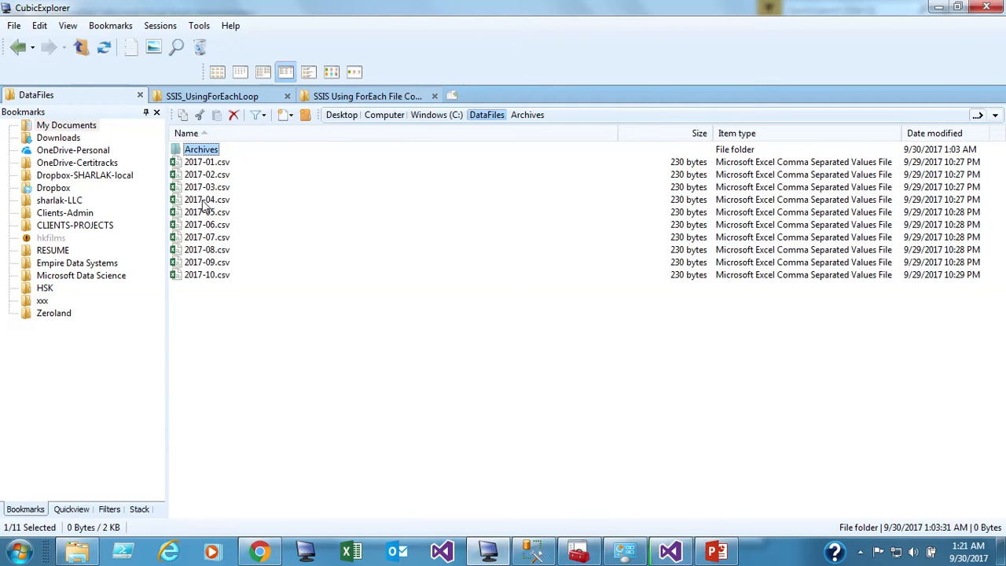
{"action": "mouse_move", "coordinate": [536, 550]}
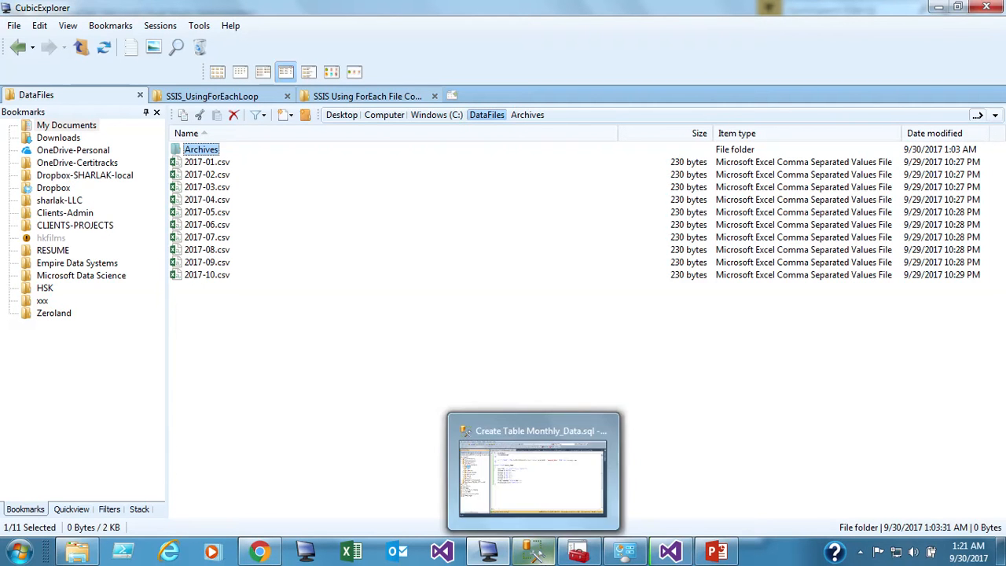
{"action": "left_click", "coordinate": [670, 552]}
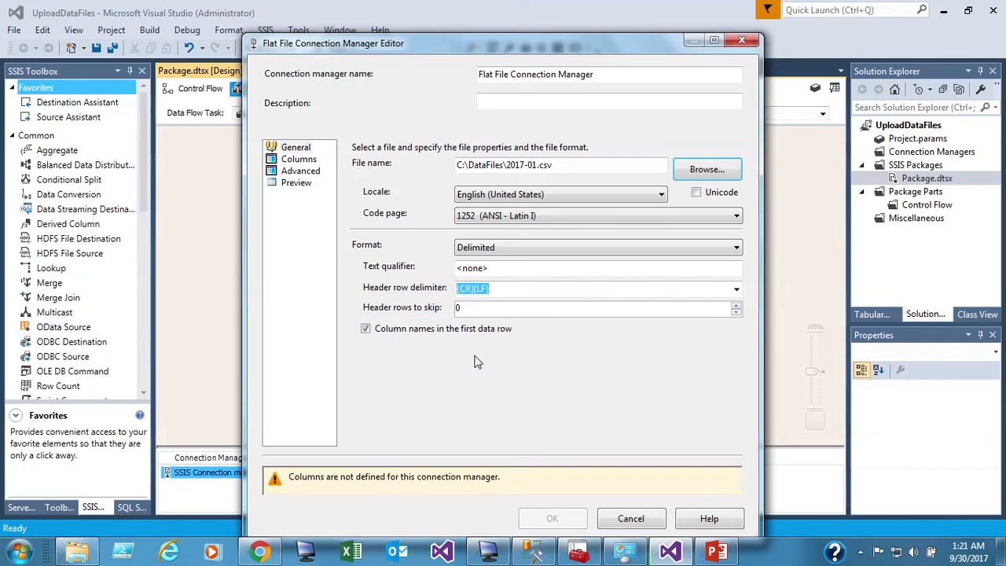
Turn off column names in the first data row for the flat file connection, and preview the file's columns.
{"action": "left_click", "coordinate": [294, 184]}
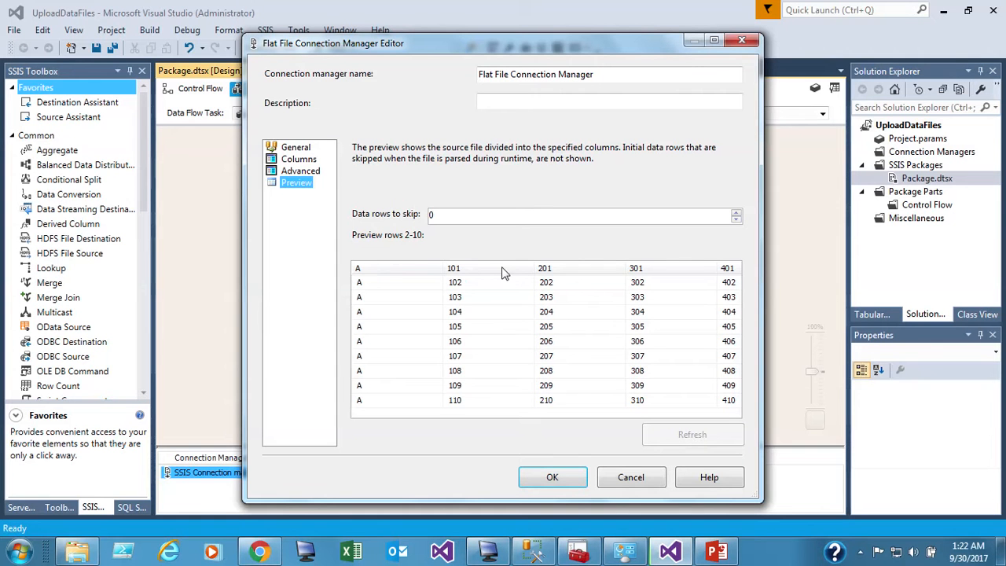
{"action": "left_click", "coordinate": [297, 148]}
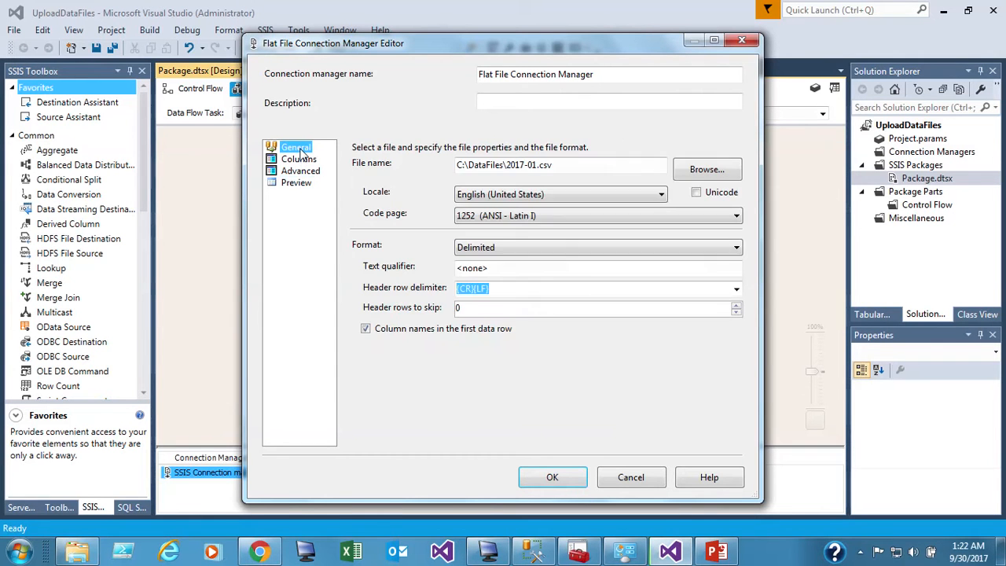
{"action": "left_click", "coordinate": [366, 329]}
{"action": "left_click", "coordinate": [297, 182]}
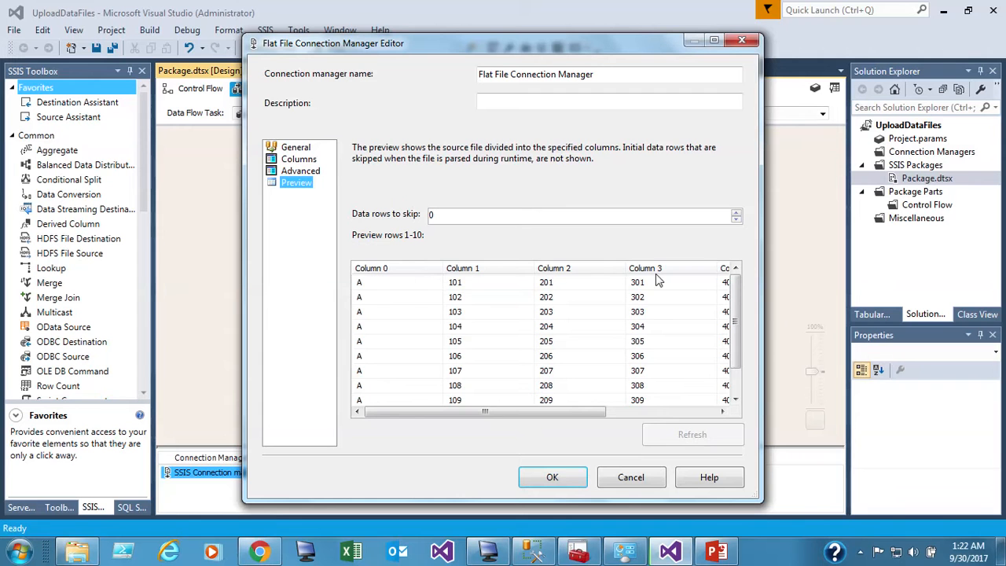
{"action": "left_click_drag", "start_coordinate": [586, 412], "coordinate": [543, 411]}
{"action": "left_click_drag", "start_coordinate": [559, 410], "coordinate": [709, 417]}
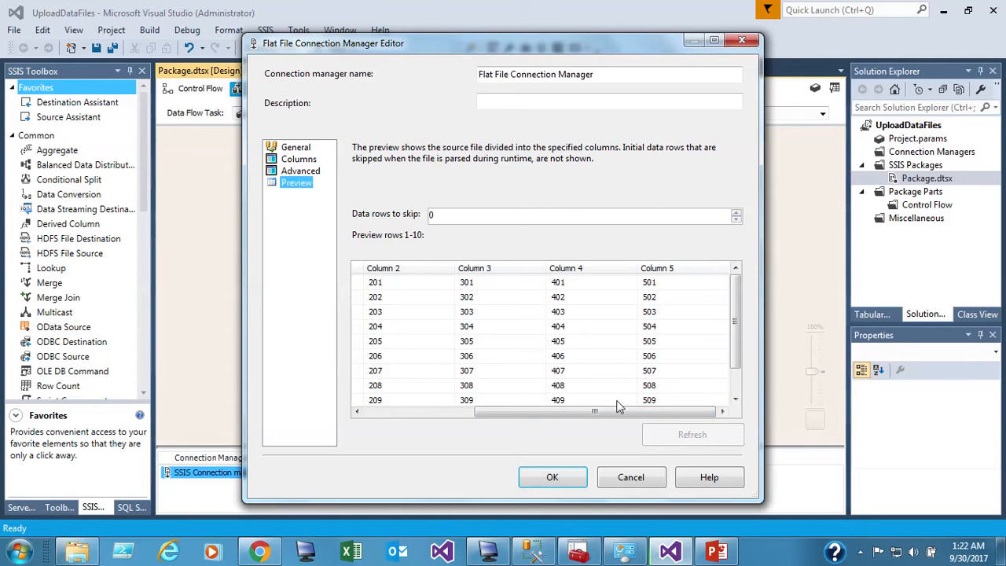
Set the output column width of Column 0 to 1 in the flat file connection.
{"action": "left_click", "coordinate": [302, 171]}
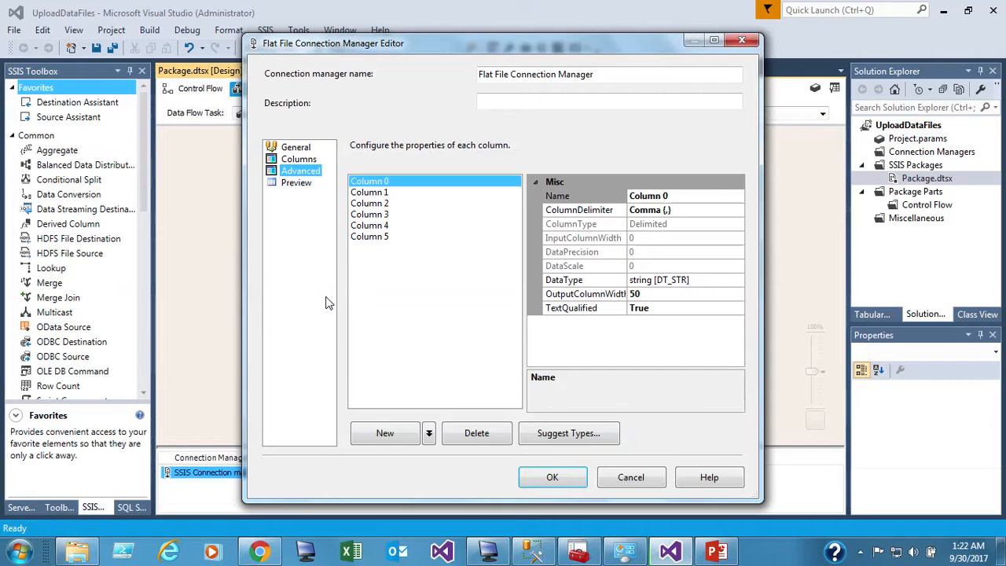
{"action": "left_click", "coordinate": [683, 293]}
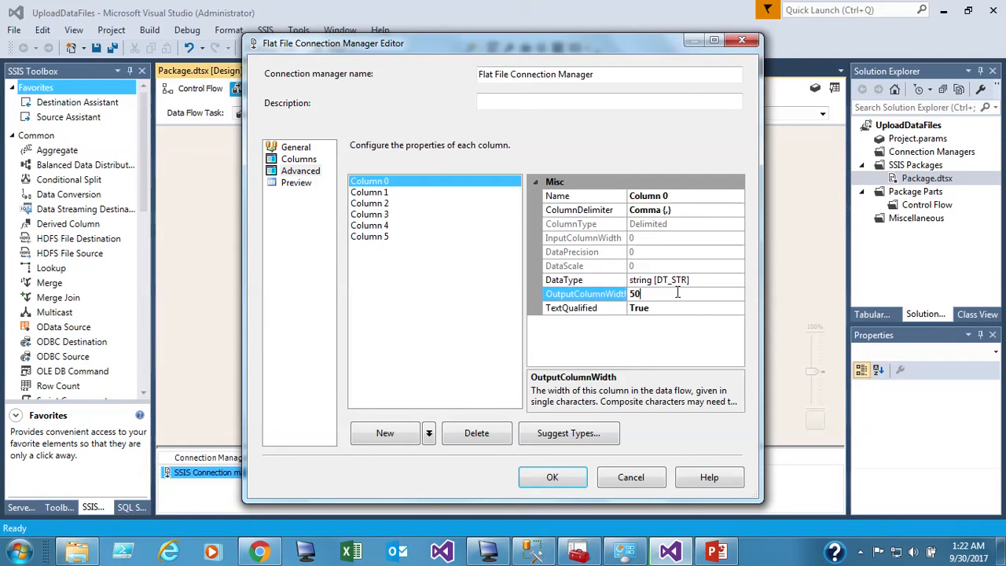
{"action": "type", "text": "1"}
{"action": "left_click", "coordinate": [672, 308]}
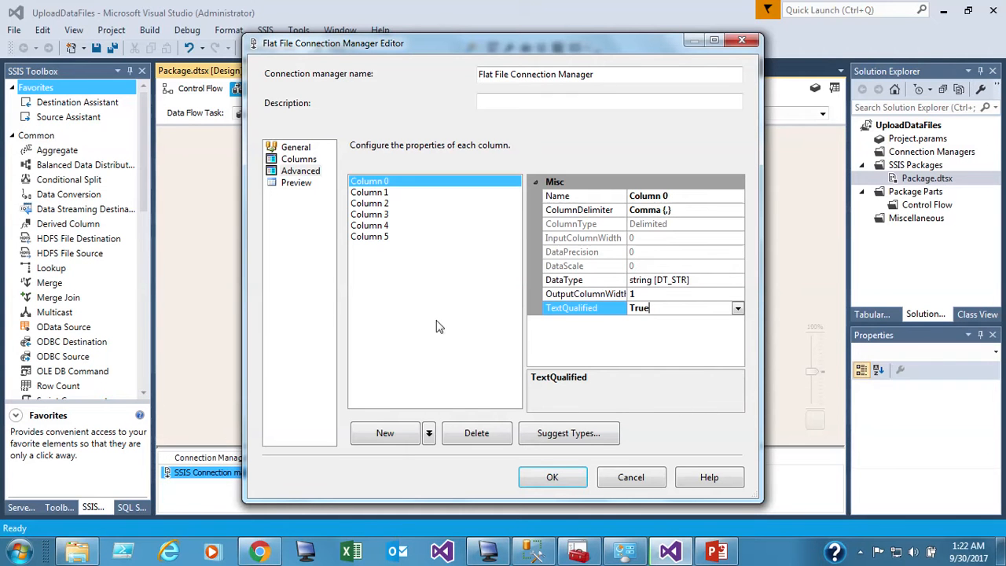
Review the properties of Columns 1 to 3, preview the data rows, and save the flat file connection manager.
{"action": "left_click", "coordinate": [376, 193]}
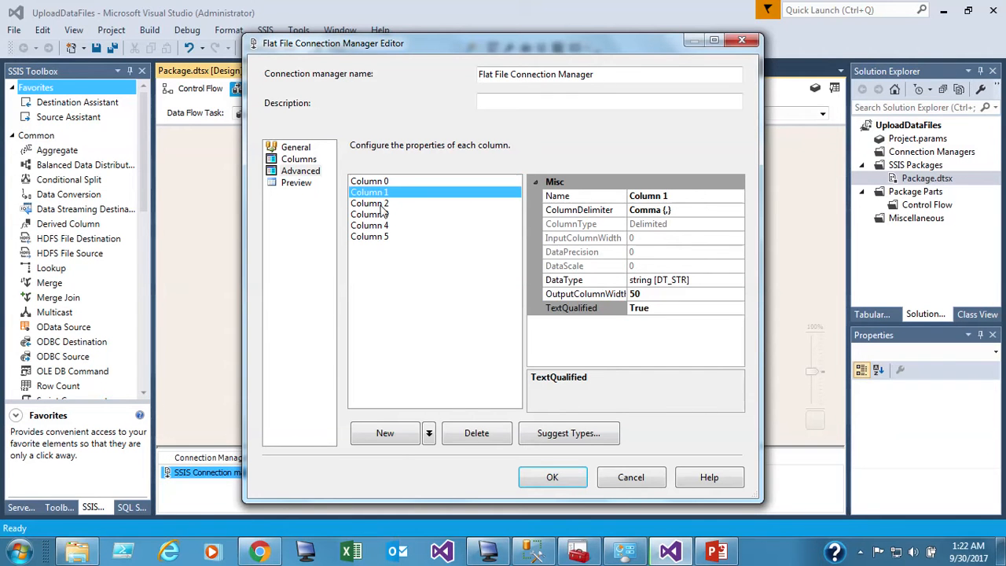
{"action": "left_click", "coordinate": [381, 204]}
{"action": "left_click", "coordinate": [382, 214]}
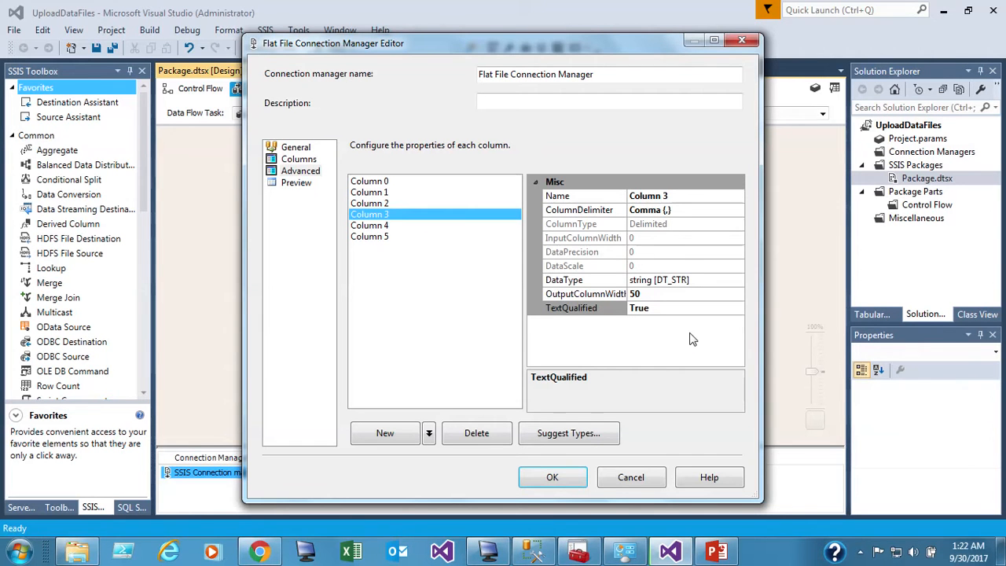
{"action": "left_click", "coordinate": [684, 294]}
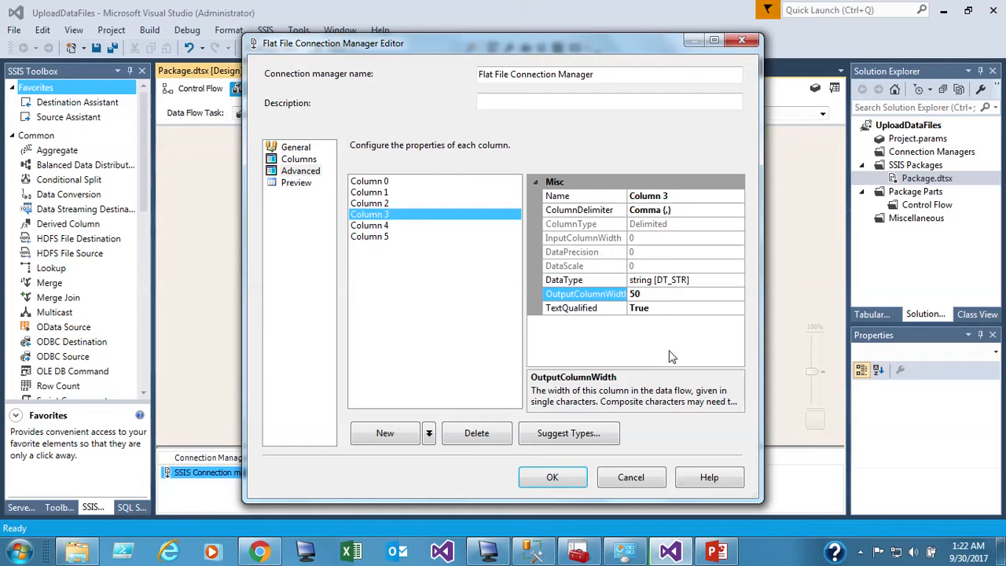
{"action": "left_click", "coordinate": [297, 183]}
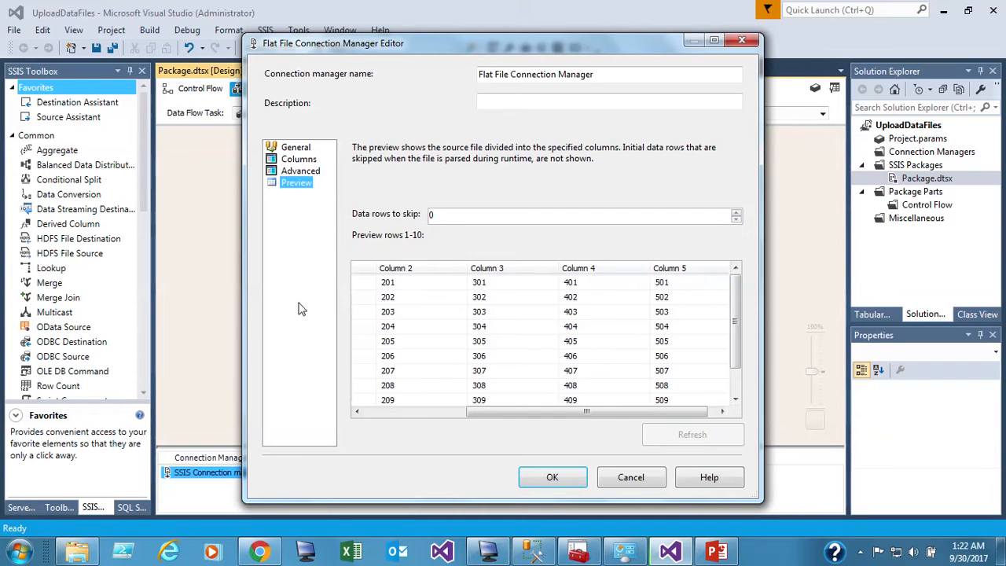
{"action": "scroll", "coordinate": [737, 332], "scroll_direction": "down", "scroll_amount": 1}
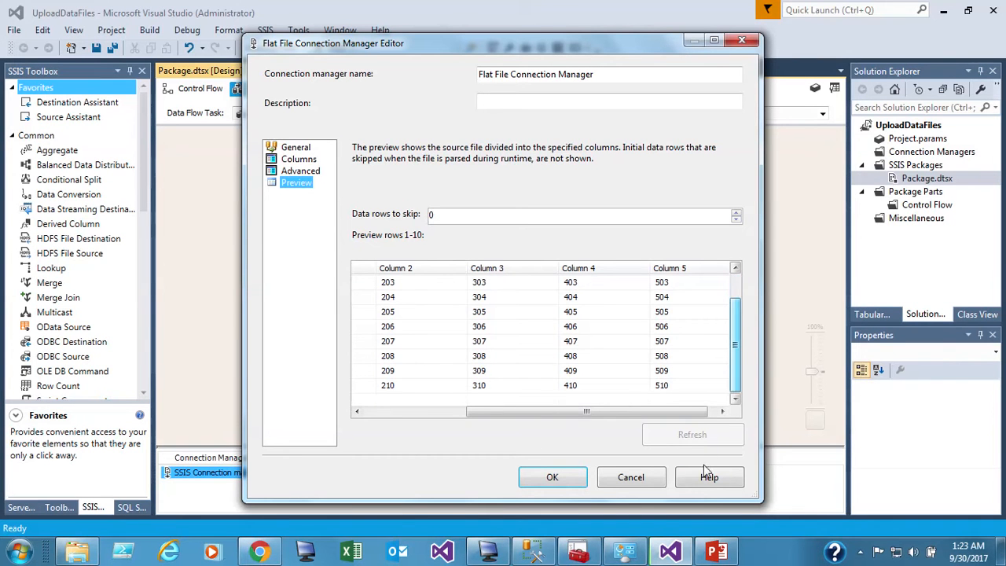
{"action": "left_click", "coordinate": [554, 477]}
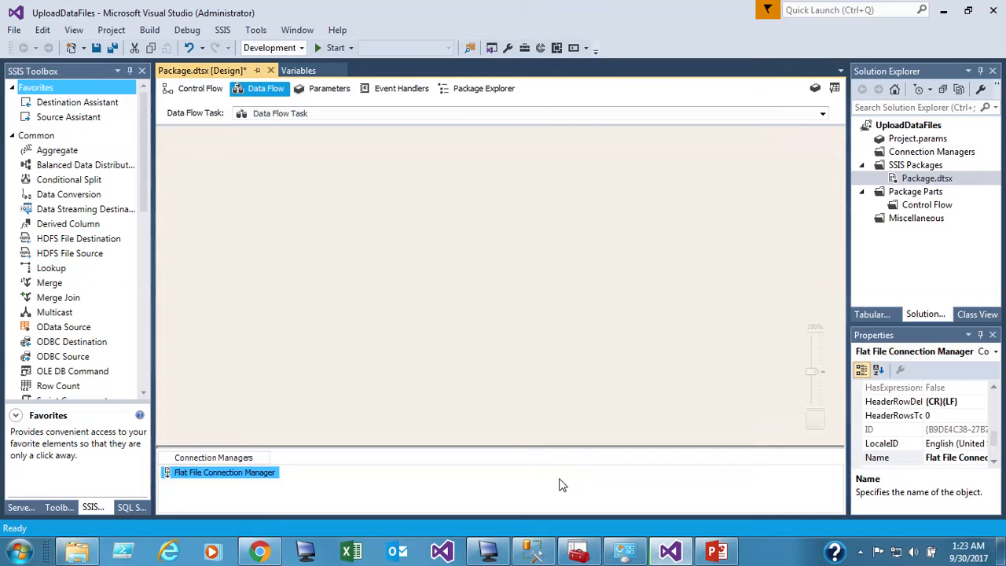
Open the property expressions of the Flat File Connection Manager and add an entry for the ConnectionString property.
{"action": "right_click", "coordinate": [333, 487]}
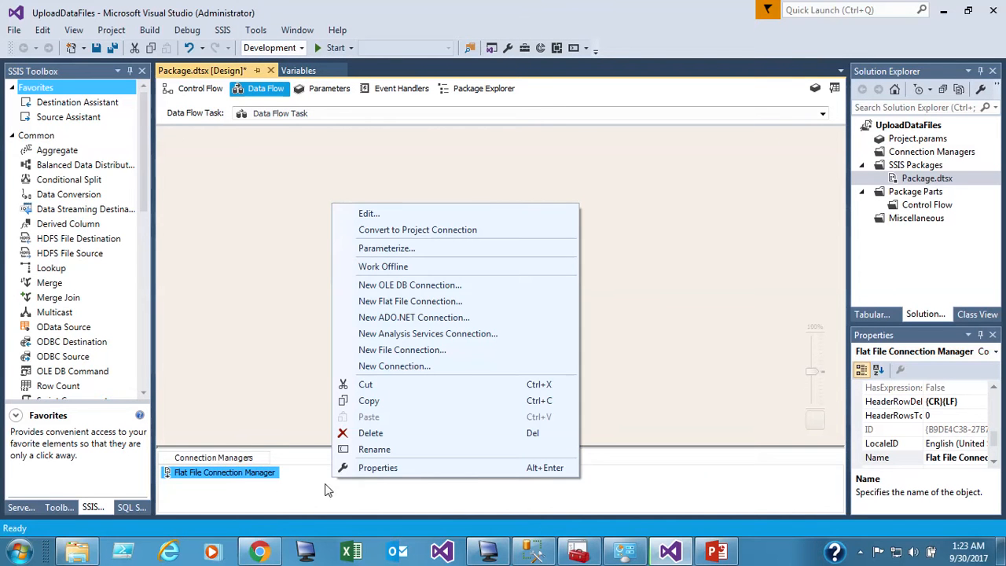
{"action": "left_click", "coordinate": [171, 481]}
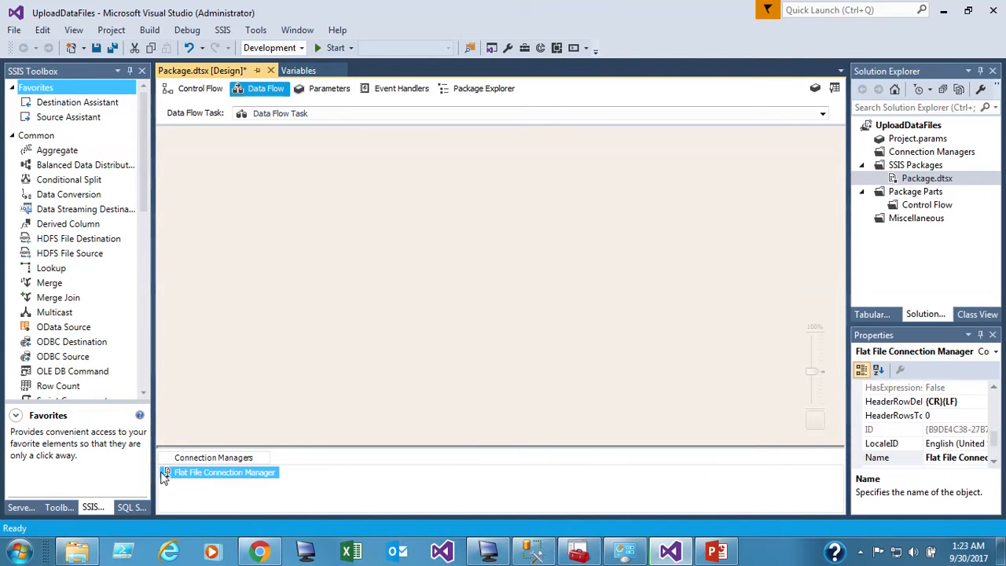
{"action": "right_click", "coordinate": [163, 477]}
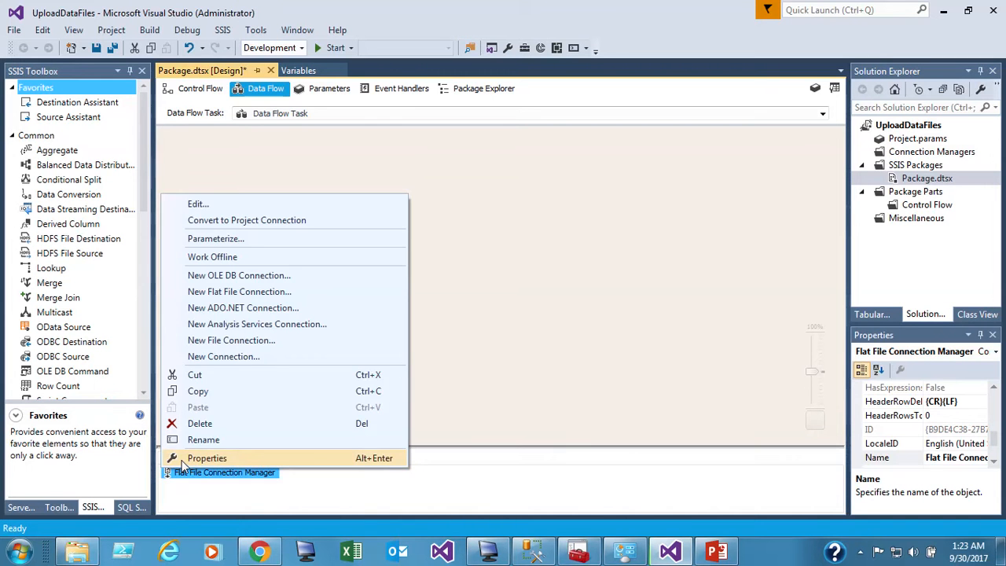
{"action": "left_click", "coordinate": [180, 459]}
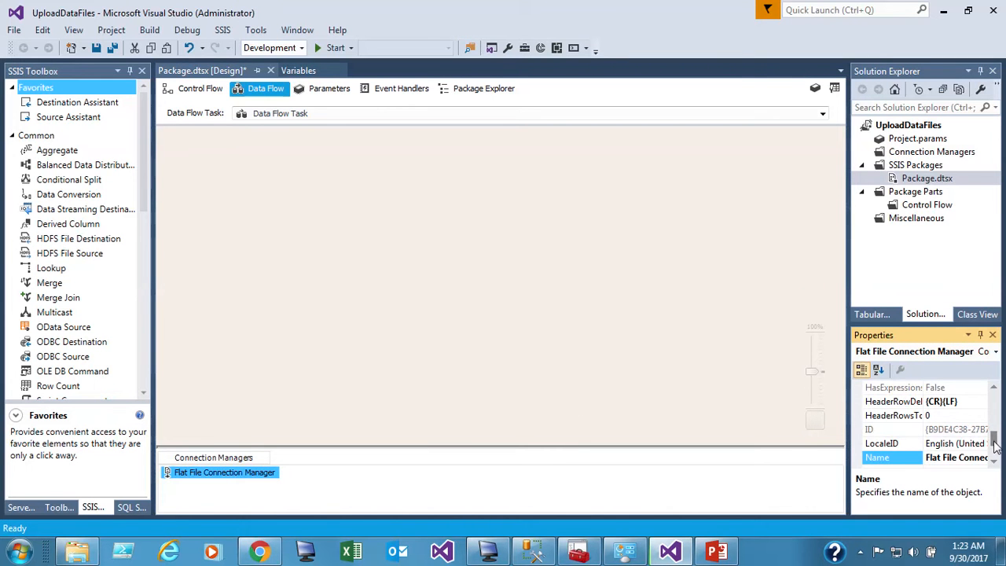
{"action": "mouse_move", "coordinate": [995, 443]}
{"action": "left_mouse_down"}
{"action": "mouse_move", "coordinate": [995, 405]}
{"action": "mouse_move", "coordinate": [996, 427]}
{"action": "left_mouse_up"}
{"action": "left_click", "coordinate": [948, 443]}
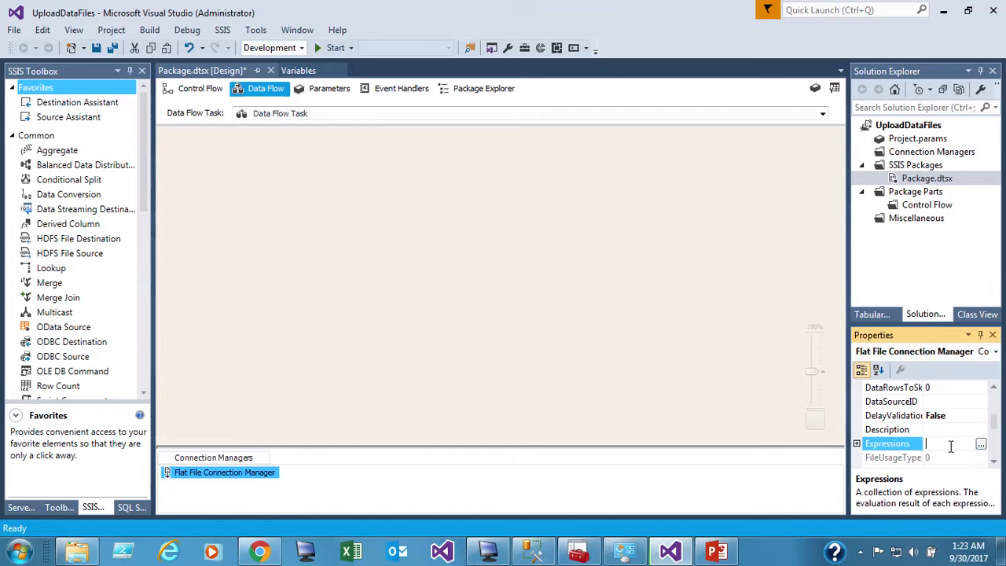
{"action": "left_click", "coordinate": [981, 445]}
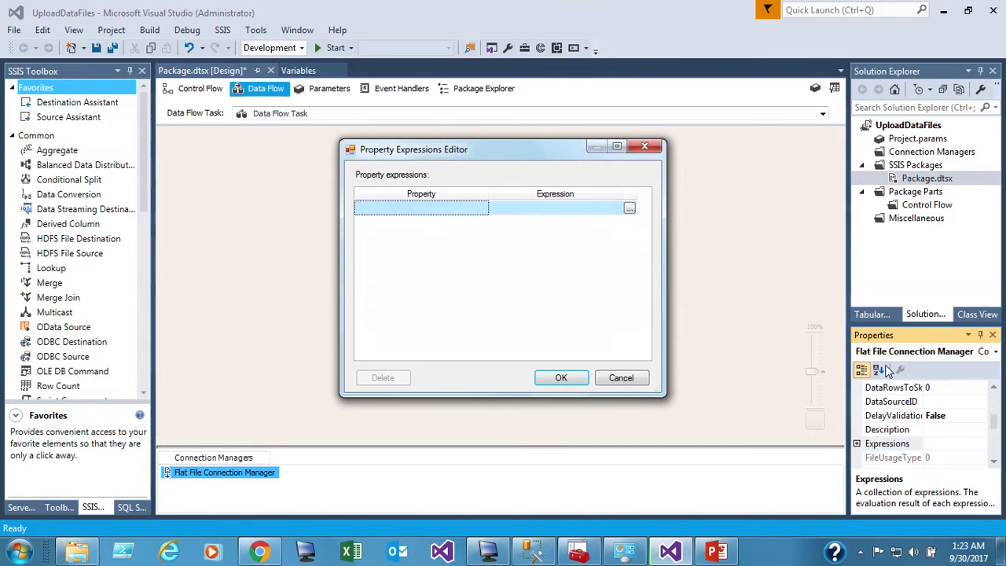
{"action": "left_click", "coordinate": [481, 211]}
{"action": "left_click", "coordinate": [482, 208]}
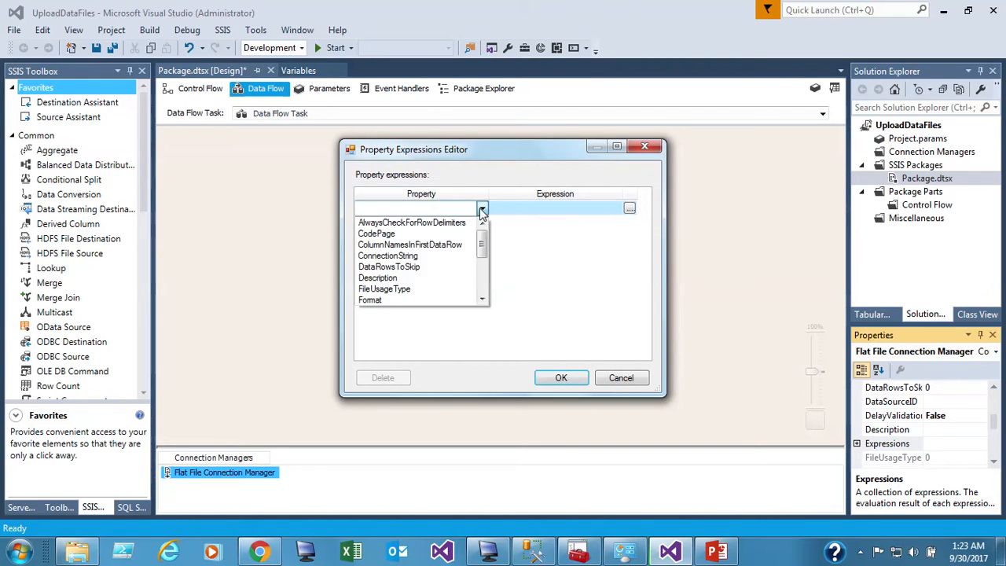
{"action": "left_click", "coordinate": [436, 257]}
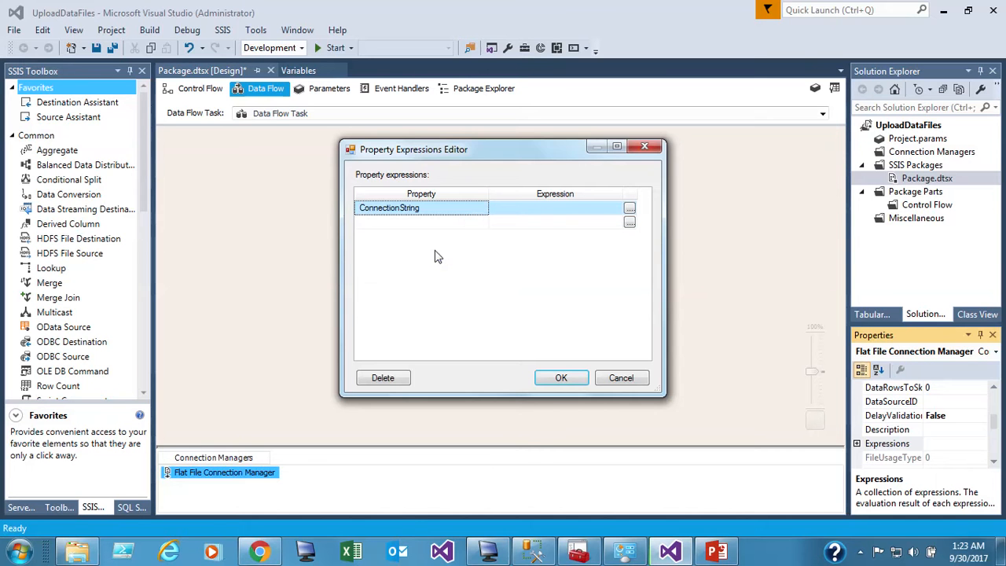
Build the ConnectionString expression as @[User::fileName], evaluate it, and save the property expressions.
{"action": "left_click", "coordinate": [629, 208]}
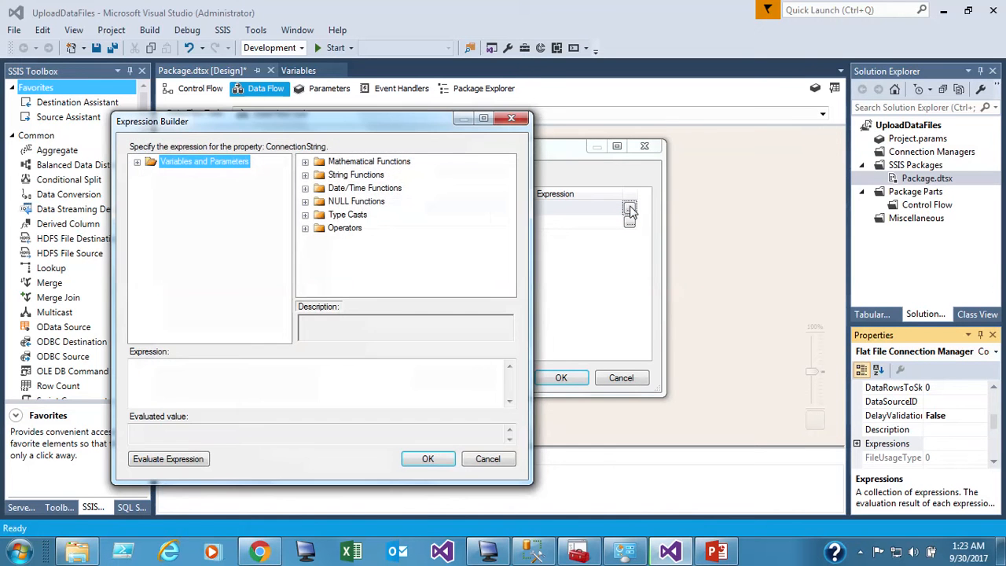
{"action": "left_click", "coordinate": [137, 163]}
{"action": "left_click_drag", "start_coordinate": [196, 189], "coordinate": [191, 360]}
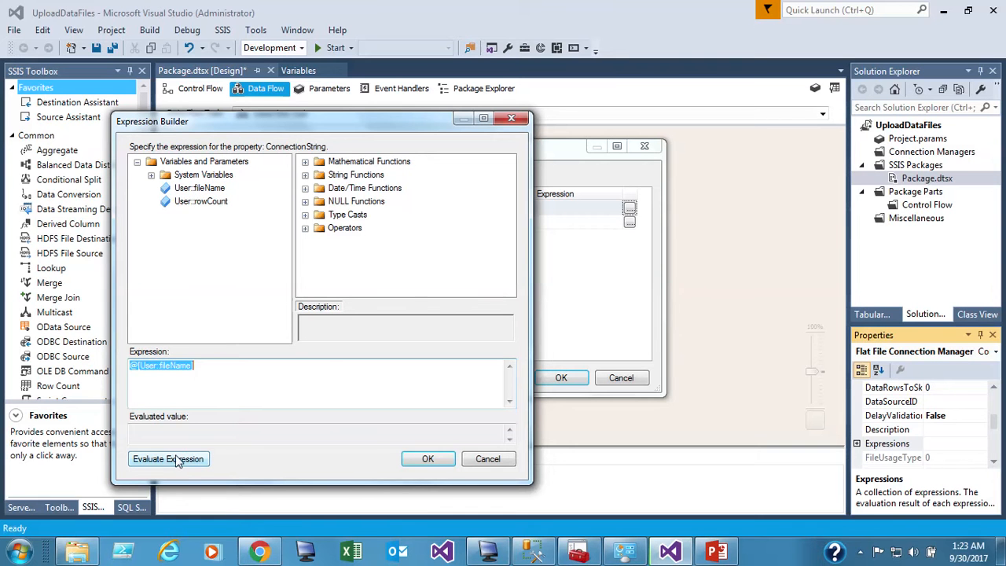
{"action": "left_click", "coordinate": [203, 365]}
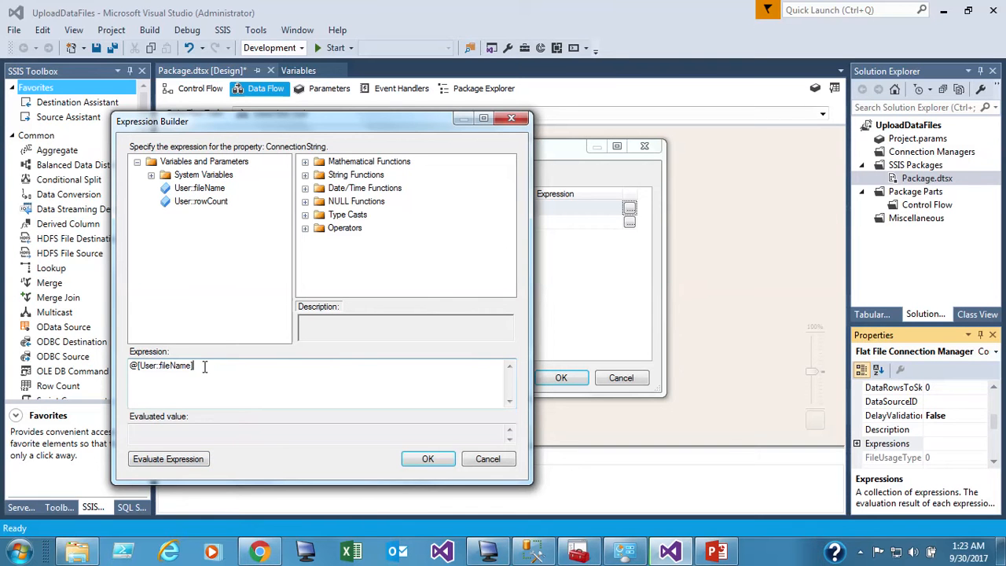
{"action": "left_click", "coordinate": [185, 466]}
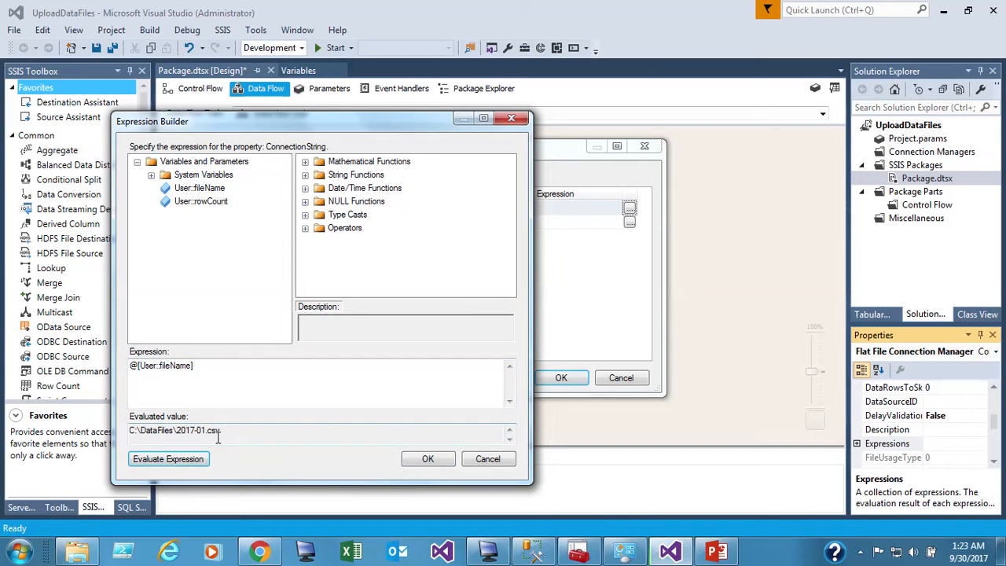
{"action": "left_click_drag", "start_coordinate": [226, 434], "coordinate": [108, 421]}
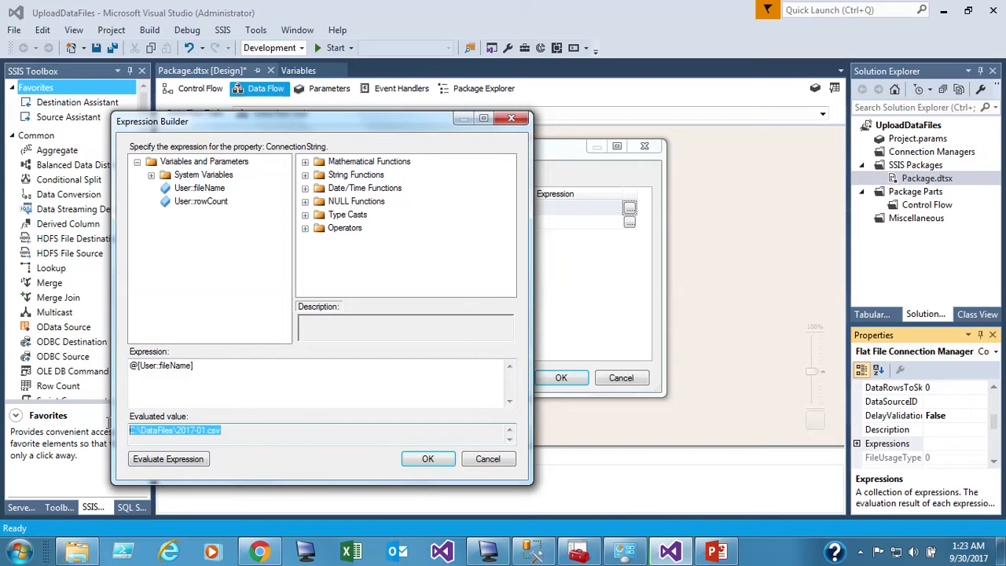
{"action": "left_click", "coordinate": [273, 367]}
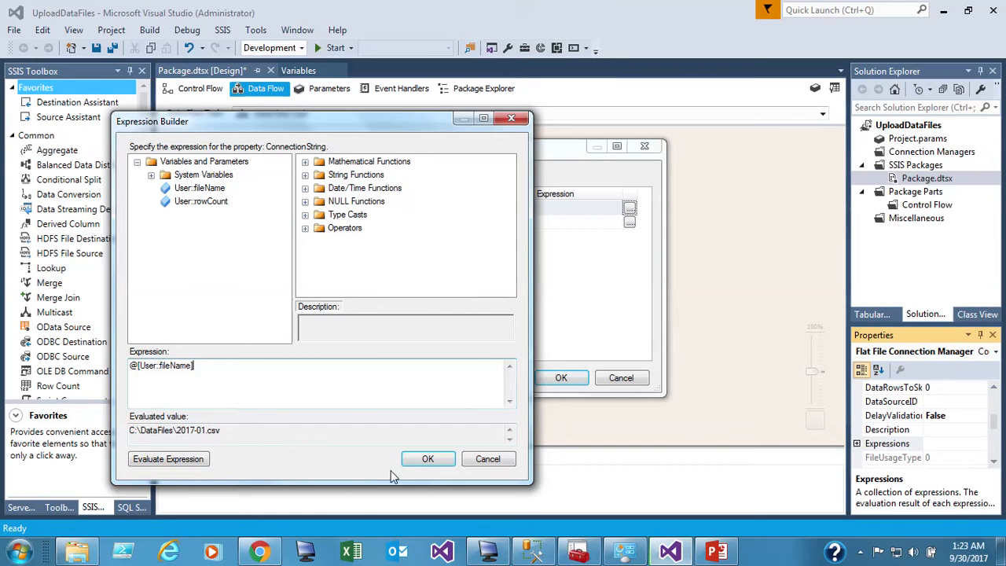
{"action": "left_click", "coordinate": [416, 464]}
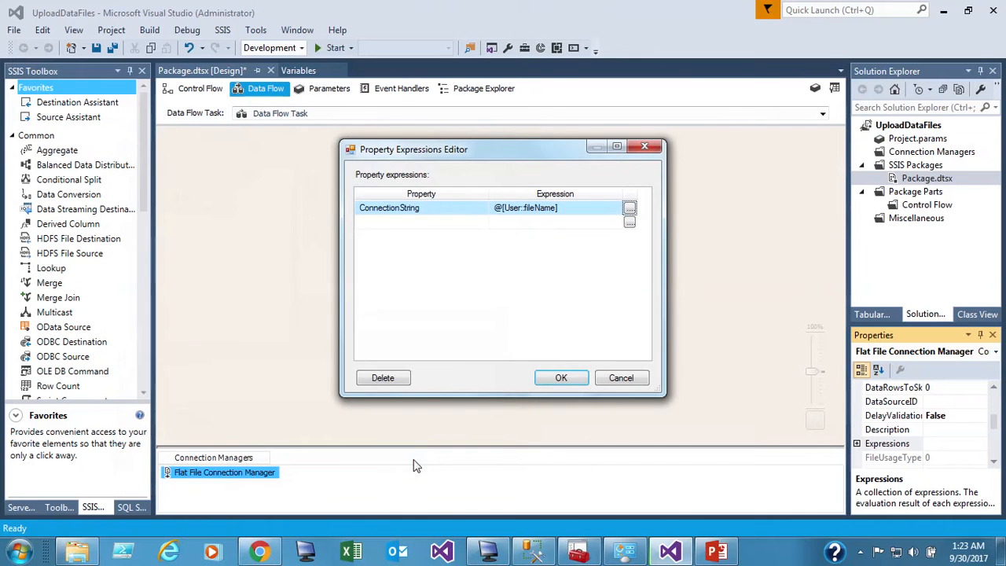
{"action": "left_click", "coordinate": [560, 378]}
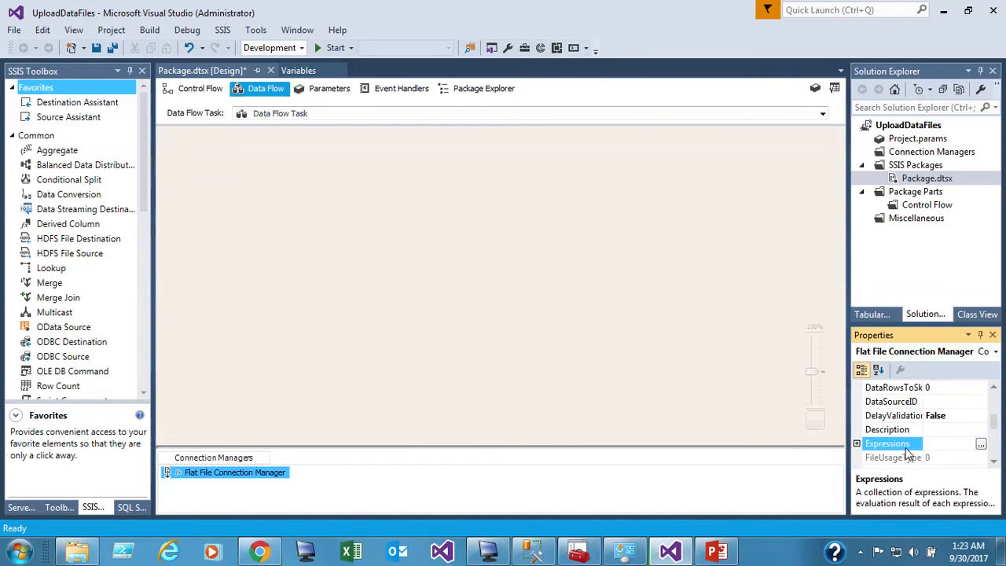
Add an OLE DB connection manager using the existing .\SQLDEV_2K14.HumanResource data connection.
{"action": "right_click", "coordinate": [360, 476]}
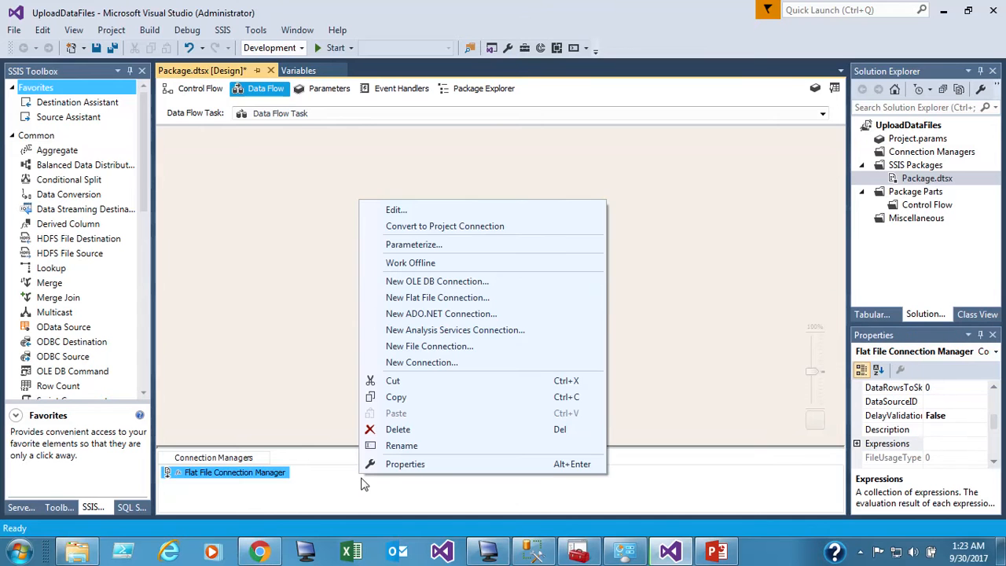
{"action": "left_click", "coordinate": [407, 284]}
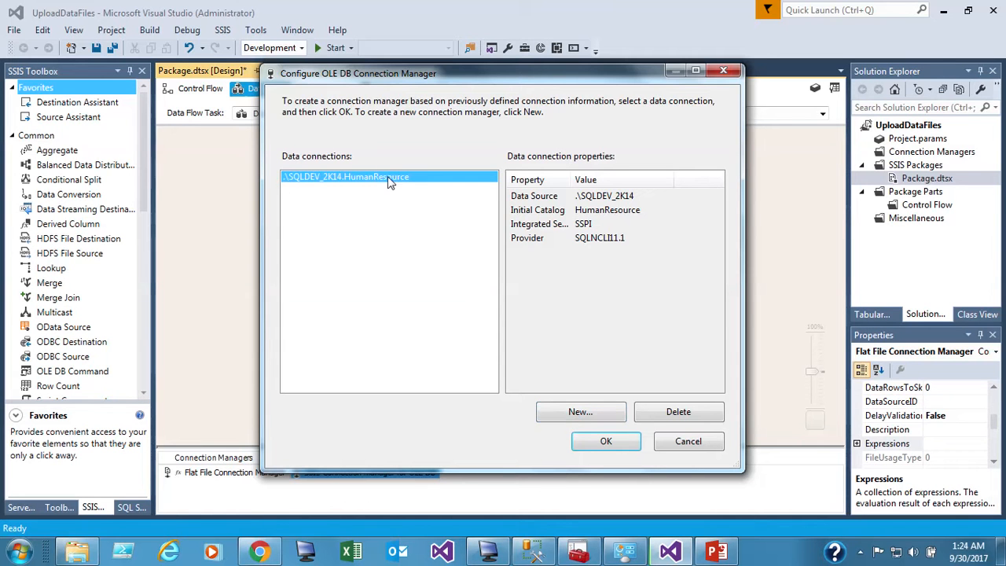
{"action": "left_click", "coordinate": [620, 444]}
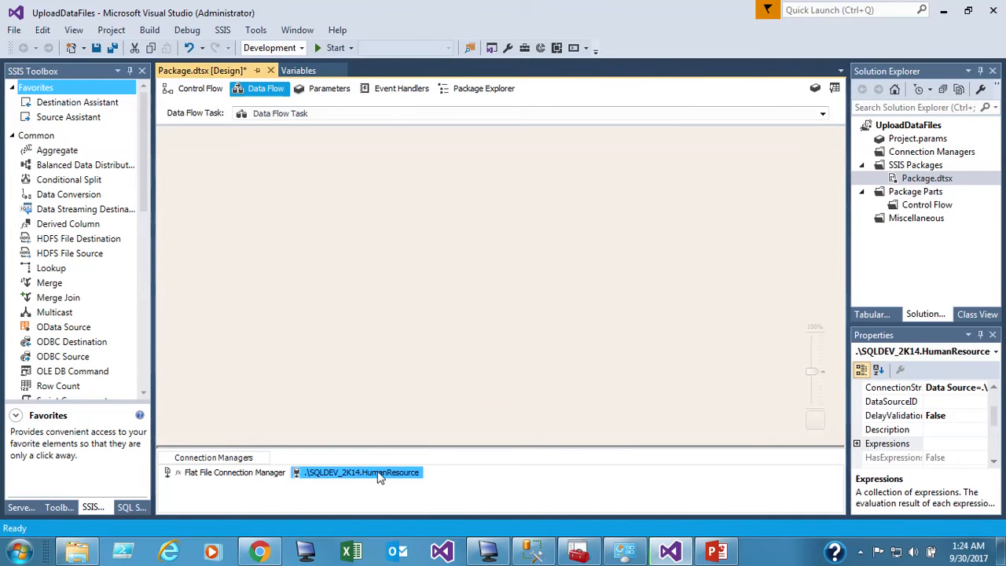
Rename the new OLE DB connection manager to HumanResource.
{"action": "right_click", "coordinate": [380, 479]}
{"action": "left_click", "coordinate": [414, 435]}
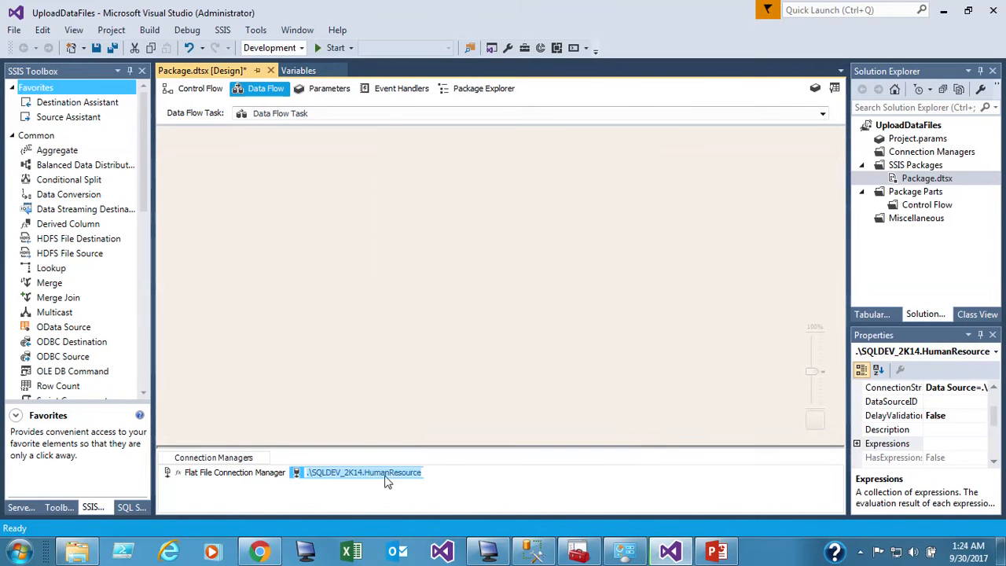
{"action": "left_click", "coordinate": [310, 474]}
{"action": "key", "text": "Delete"}
{"action": "key", "text": "Delete"}
{"action": "key", "text": "Delete"}
{"action": "key", "text": "Delete"}
{"action": "key", "text": "Delete"}
{"action": "key", "text": "Delete"}
{"action": "key", "text": "Delete"}
{"action": "key", "text": "Delete"}
{"action": "key", "text": "Delete"}
{"action": "key", "text": "Delete"}
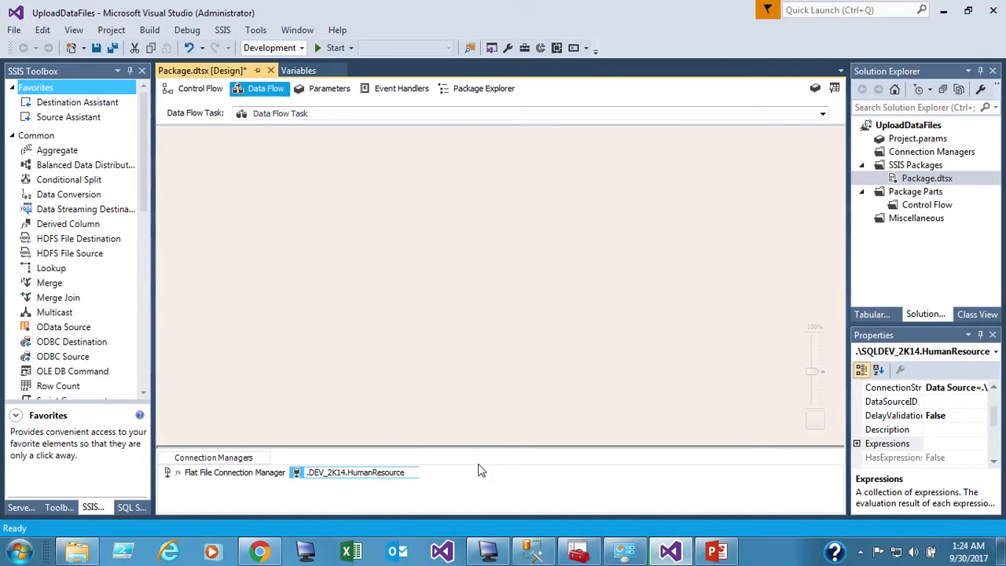
{"action": "key", "text": "Delete"}
{"action": "key", "text": "Delete"}
{"action": "key", "text": "Delete"}
{"action": "key", "text": "BackSpace"}
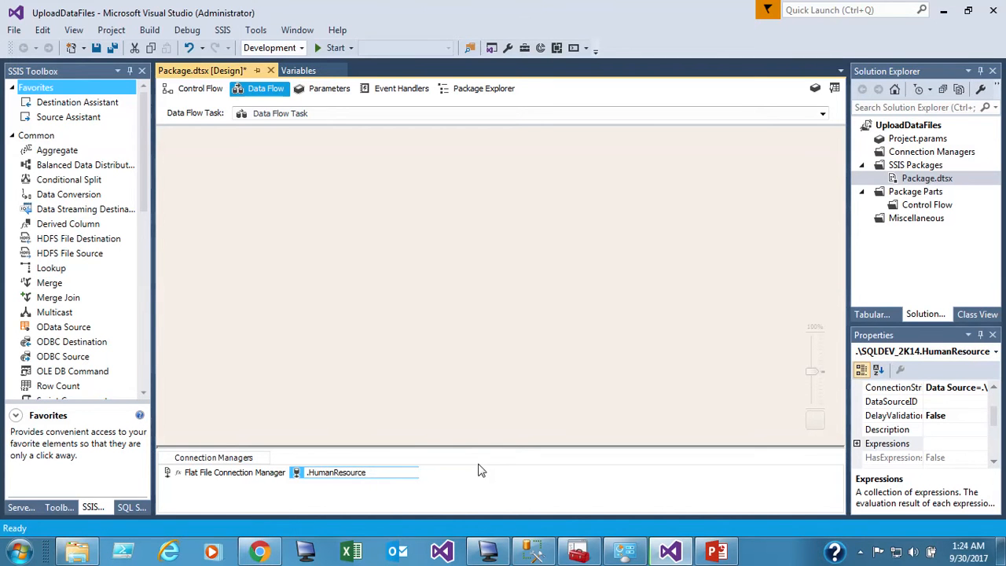
{"action": "key", "text": "BackSpace"}
{"action": "key", "text": "Return"}
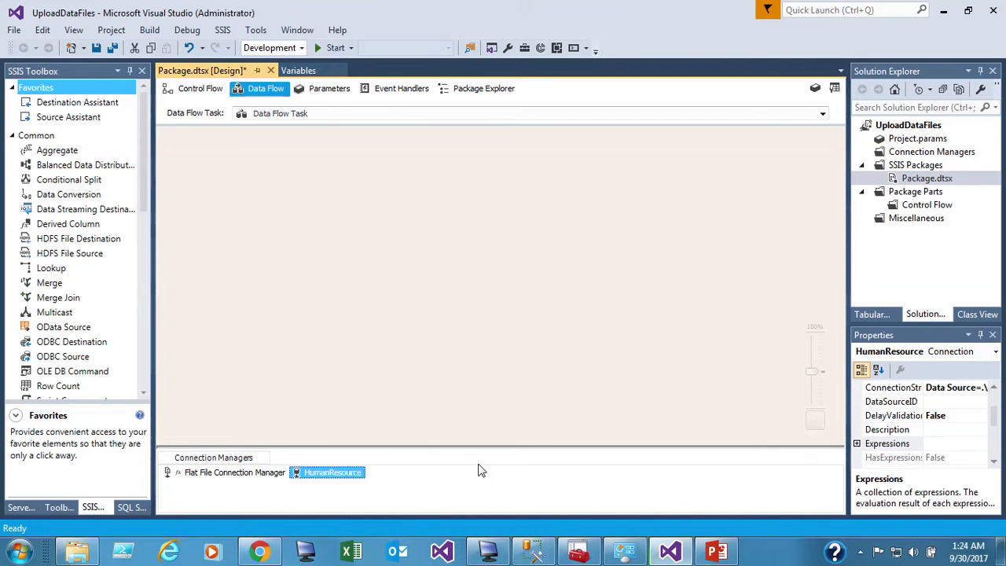
Switch to SQL Server Management Studio and examine the Monthly_Data table script, including its identity, data, file name and modified date columns.
{"action": "left_click", "coordinate": [536, 552]}
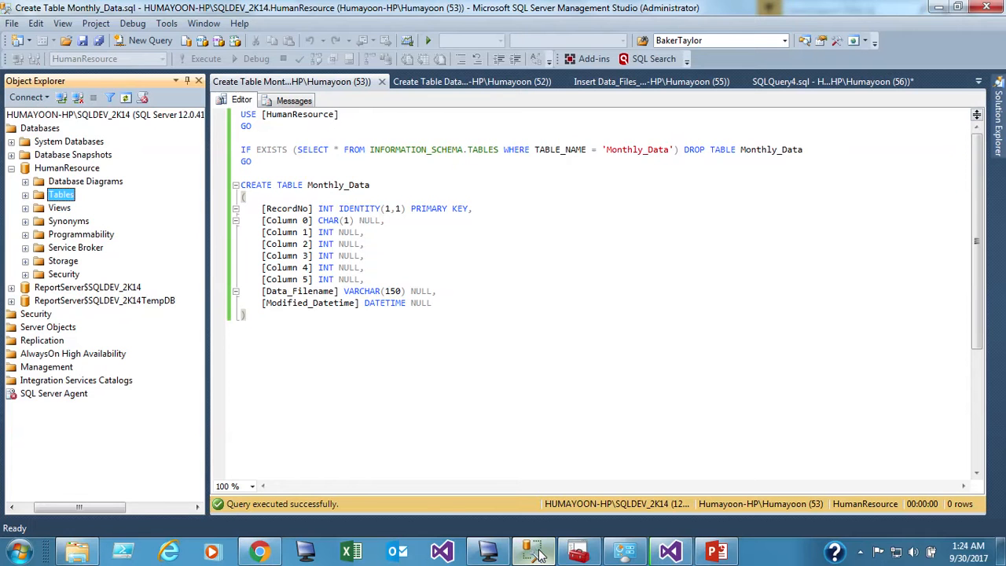
{"action": "left_click", "coordinate": [46, 172]}
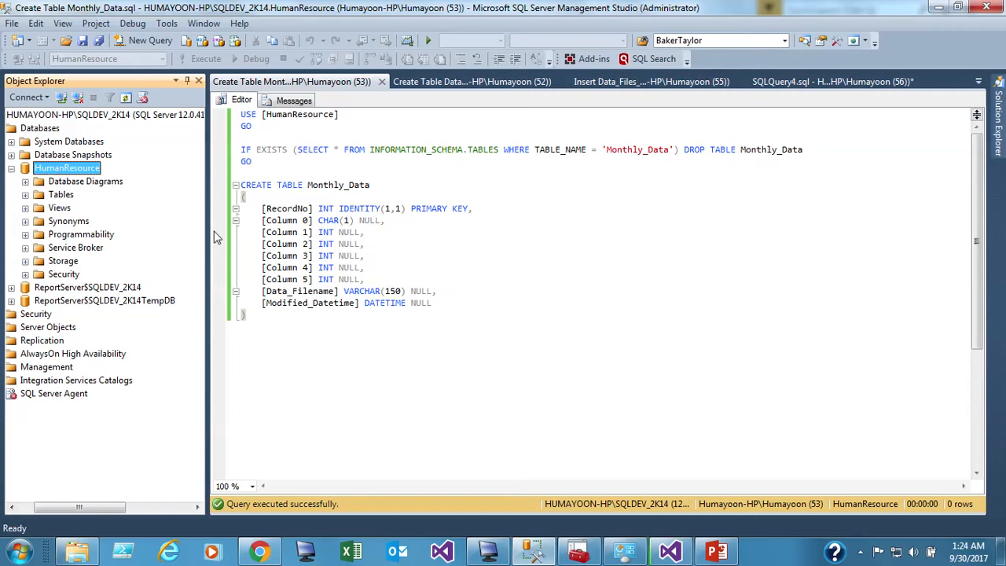
{"action": "left_click_drag", "start_coordinate": [446, 303], "coordinate": [223, 211]}
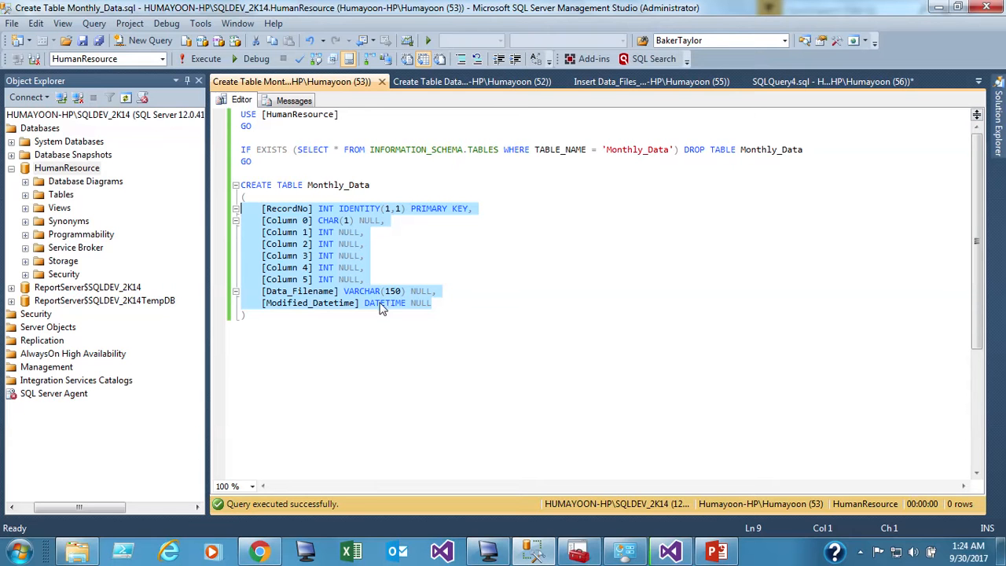
{"action": "left_click", "coordinate": [318, 281]}
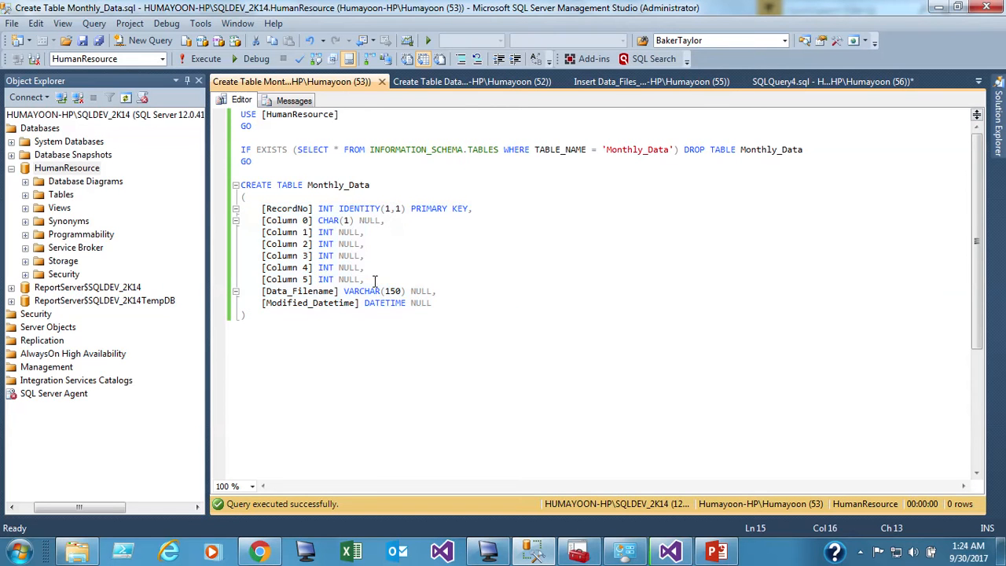
{"action": "left_click_drag", "start_coordinate": [375, 280], "coordinate": [215, 224]}
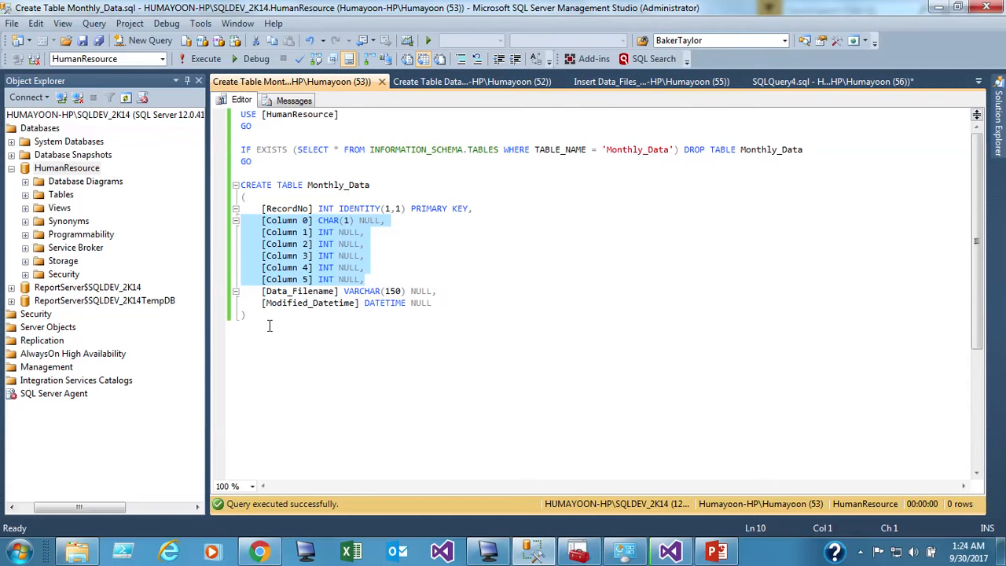
{"action": "left_click_drag", "start_coordinate": [240, 208], "coordinate": [481, 211]}
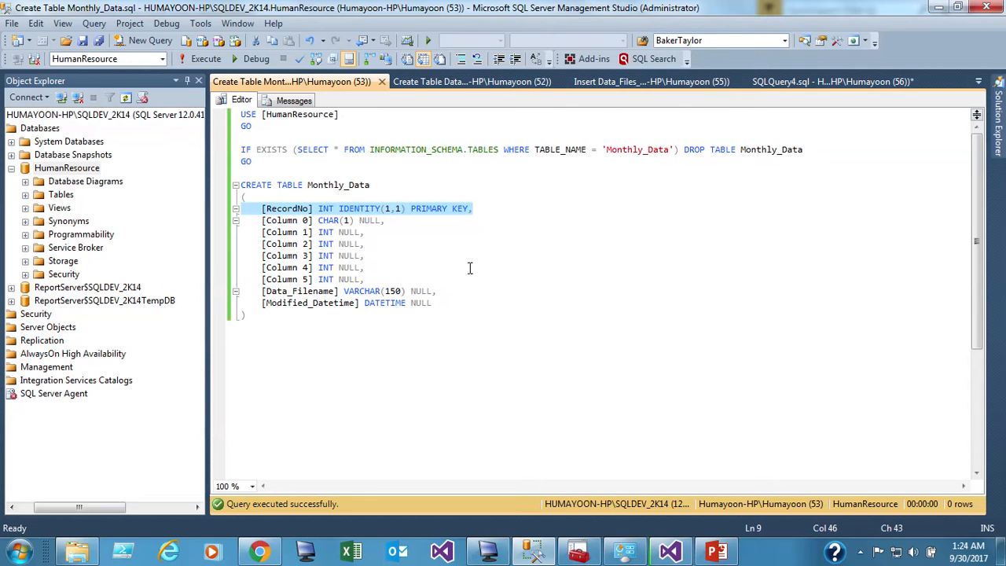
{"action": "double_click", "coordinate": [364, 213]}
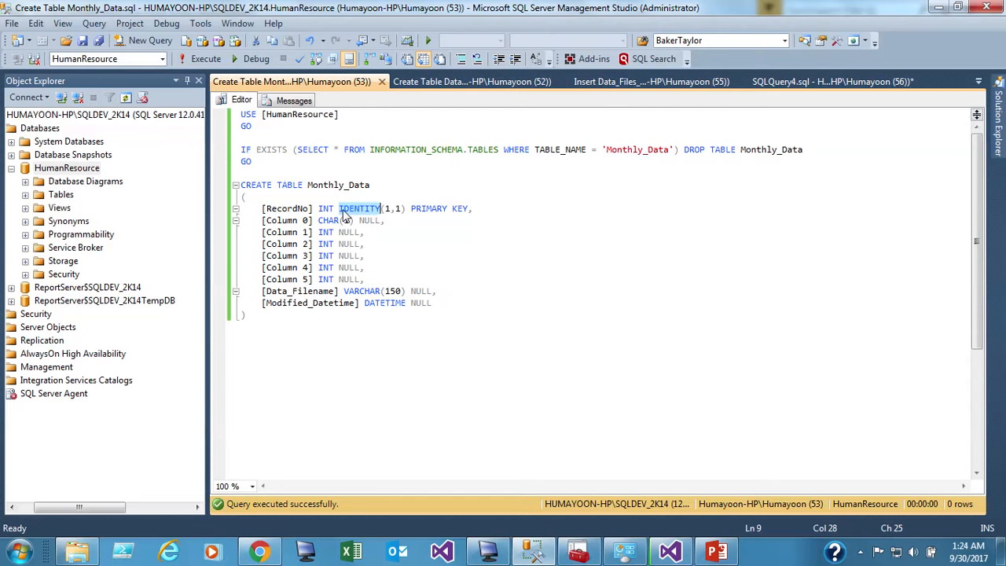
{"action": "left_click_drag", "start_coordinate": [339, 209], "coordinate": [412, 209]}
{"action": "left_click_drag", "start_coordinate": [248, 290], "coordinate": [454, 297]}
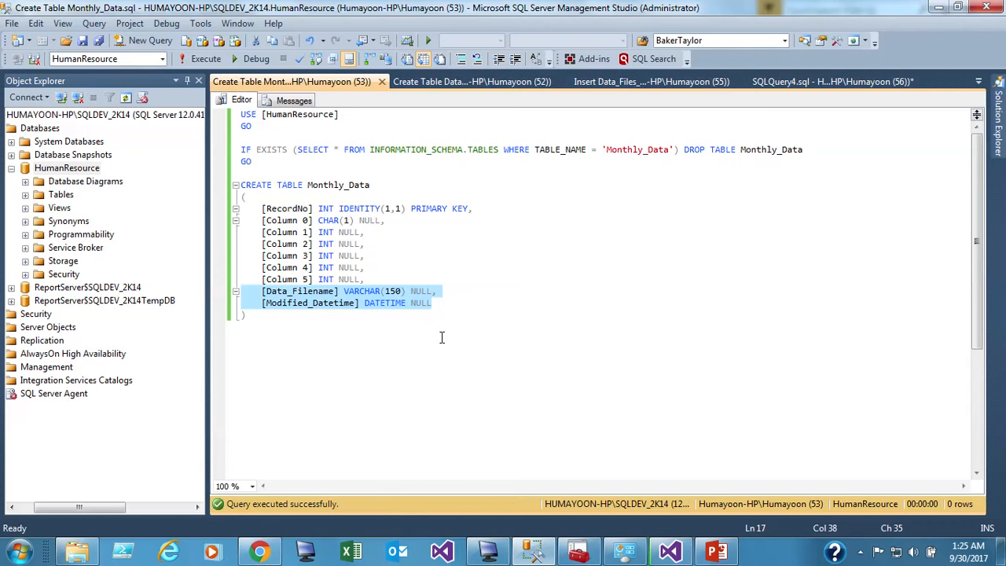
{"action": "left_click", "coordinate": [442, 303]}
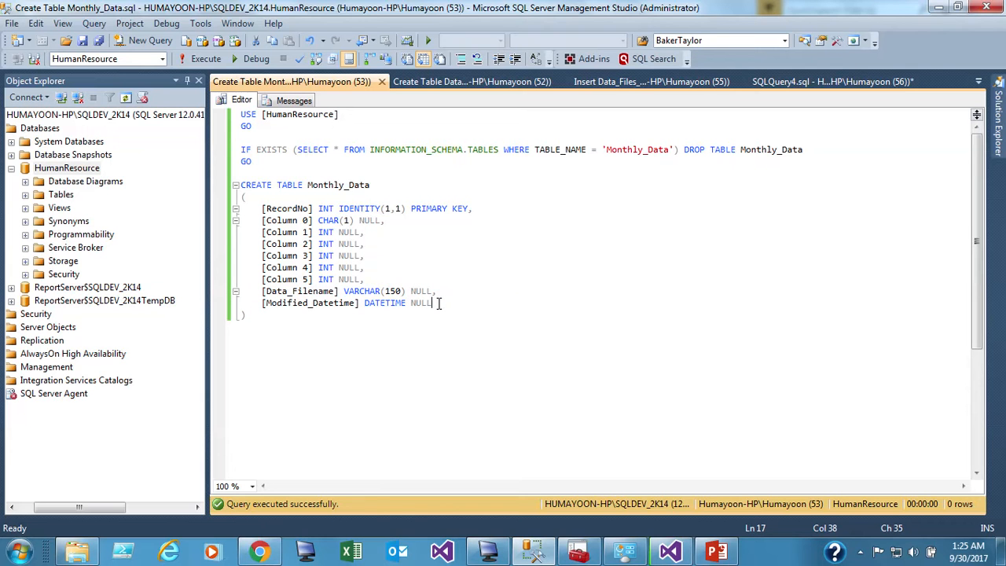
{"action": "left_click", "coordinate": [208, 297], "text": "shift"}
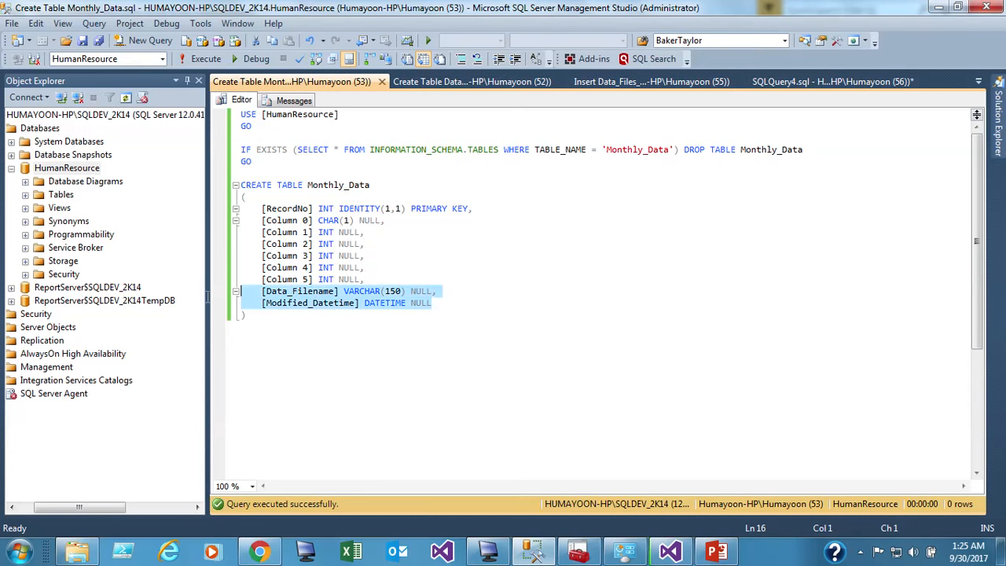
{"action": "left_click", "coordinate": [386, 303]}
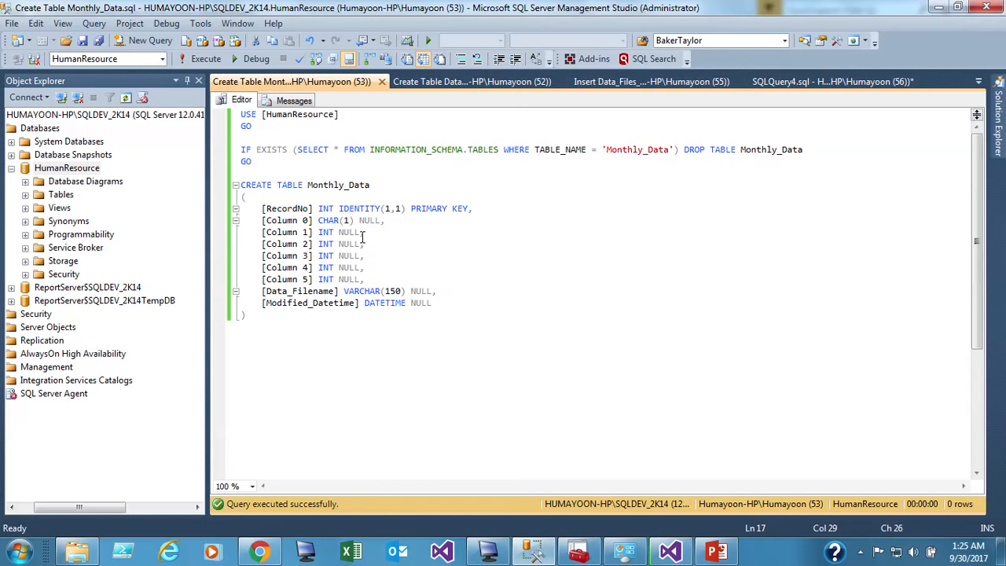
Examine the column definitions in the Data_Files_Log table creation script.
{"action": "left_click", "coordinate": [467, 84]}
{"action": "left_click_drag", "start_coordinate": [410, 246], "coordinate": [212, 212]}
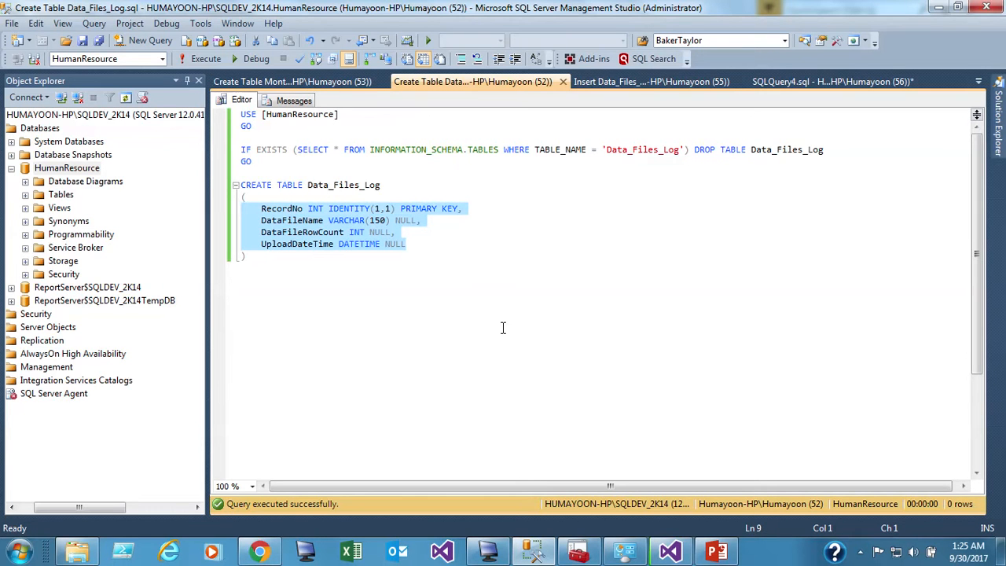
Examine the row count, record number and upload time columns in the Data_Files_Log script, and return to the Monthly_Data script.
{"action": "double_click", "coordinate": [311, 236]}
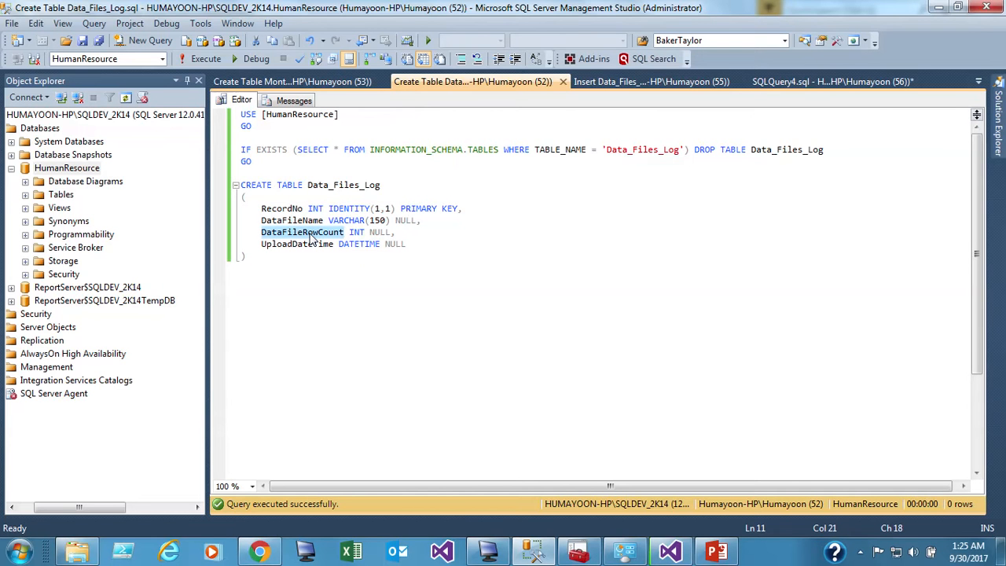
{"action": "left_click", "coordinate": [293, 209]}
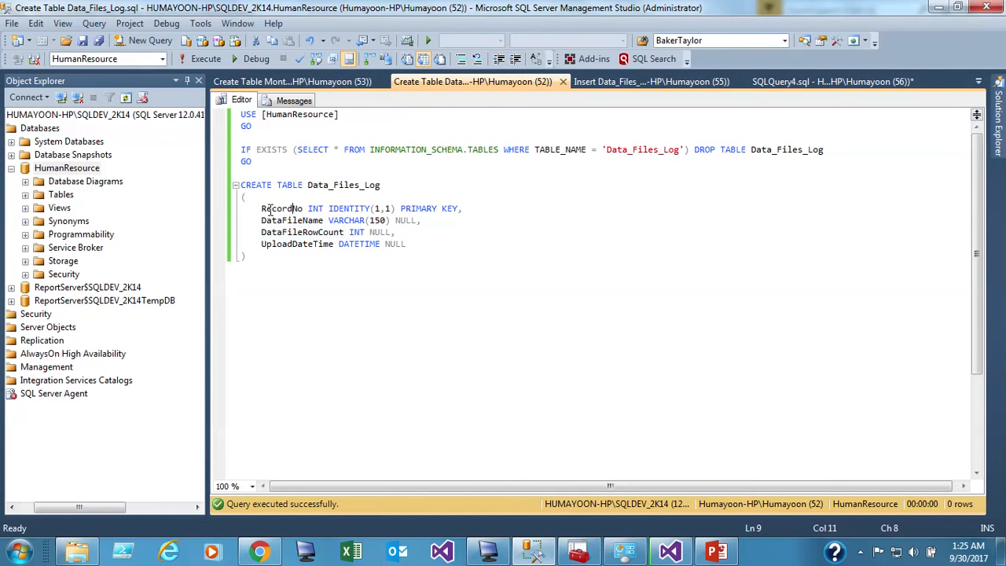
{"action": "left_click_drag", "start_coordinate": [259, 209], "coordinate": [480, 209]}
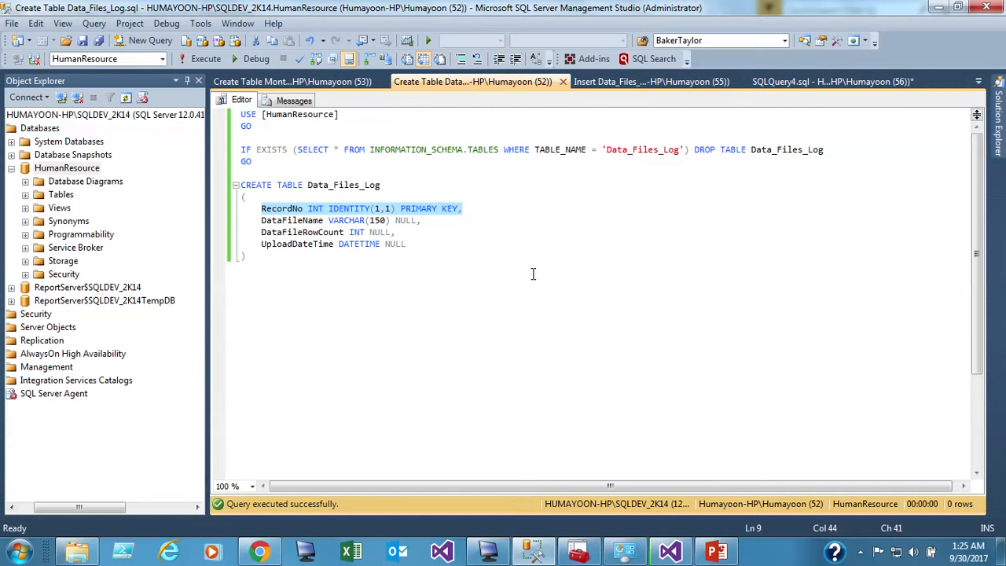
{"action": "double_click", "coordinate": [302, 244]}
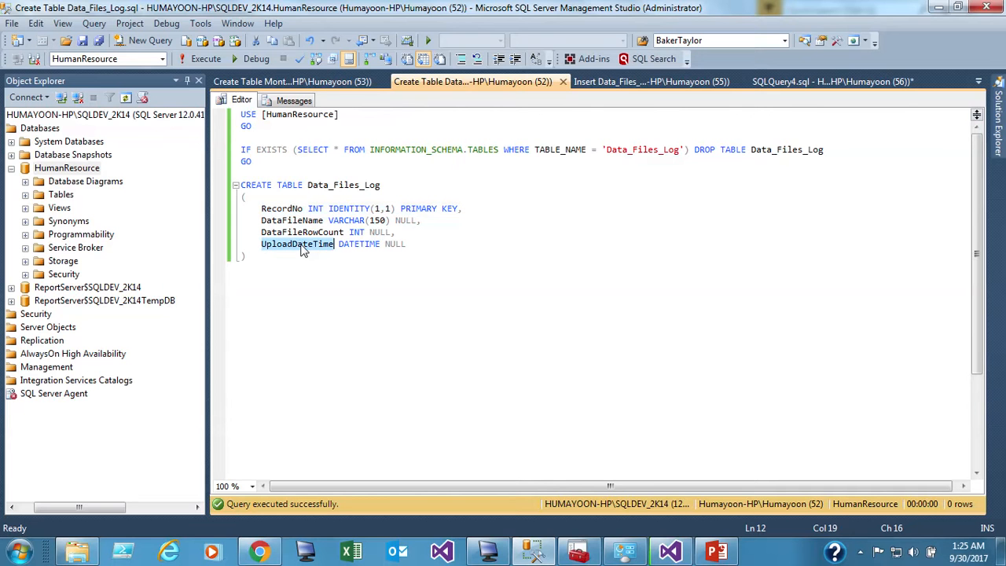
{"action": "left_click", "coordinate": [291, 82]}
Switch to Visual Studio and add a Flat File source to the data flow using the existing Flat File Connection Manager.
{"action": "left_click", "coordinate": [668, 552]}
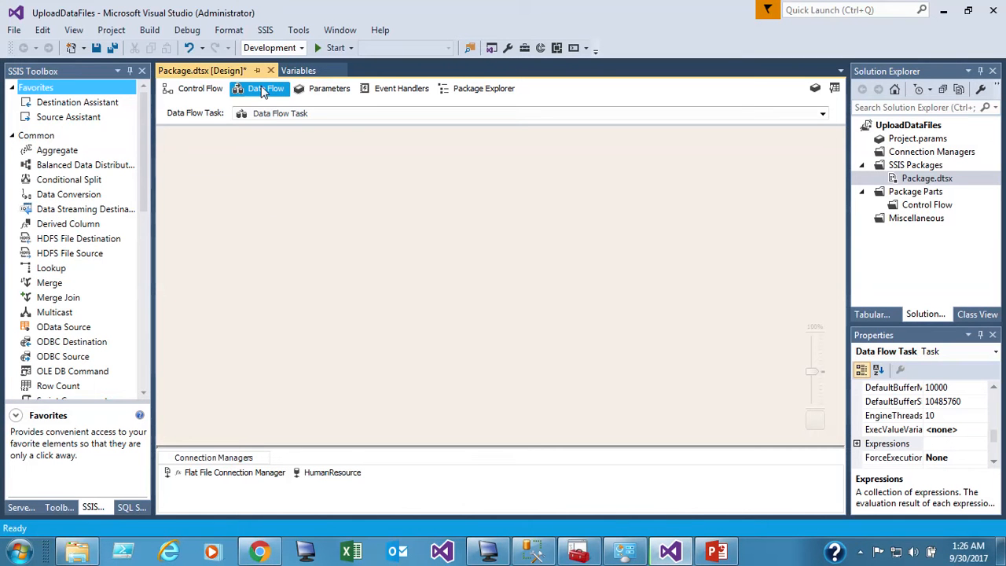
{"action": "left_click_drag", "start_coordinate": [146, 201], "coordinate": [149, 160]}
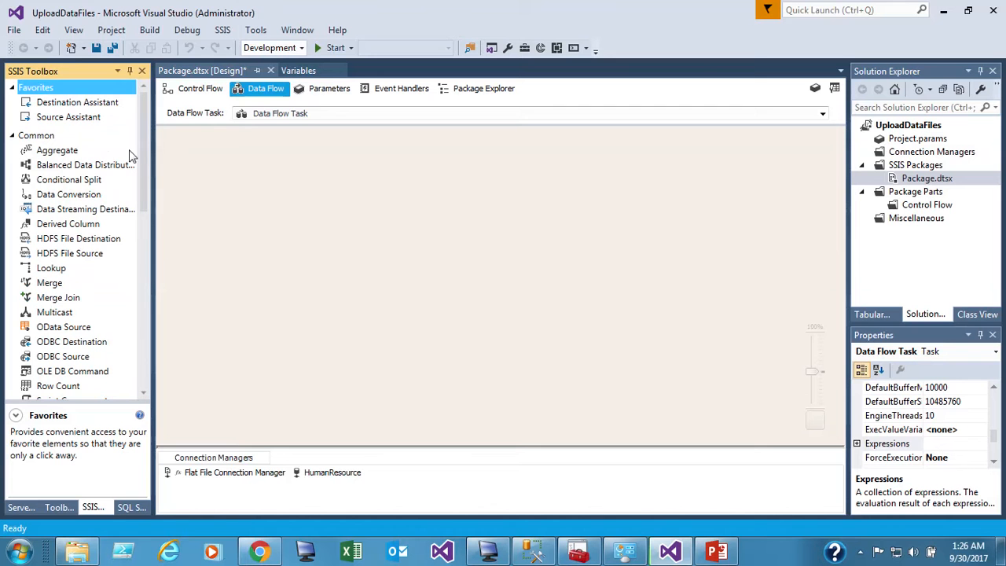
{"action": "left_click", "coordinate": [81, 124]}
{"action": "left_click_drag", "start_coordinate": [81, 124], "coordinate": [328, 156]}
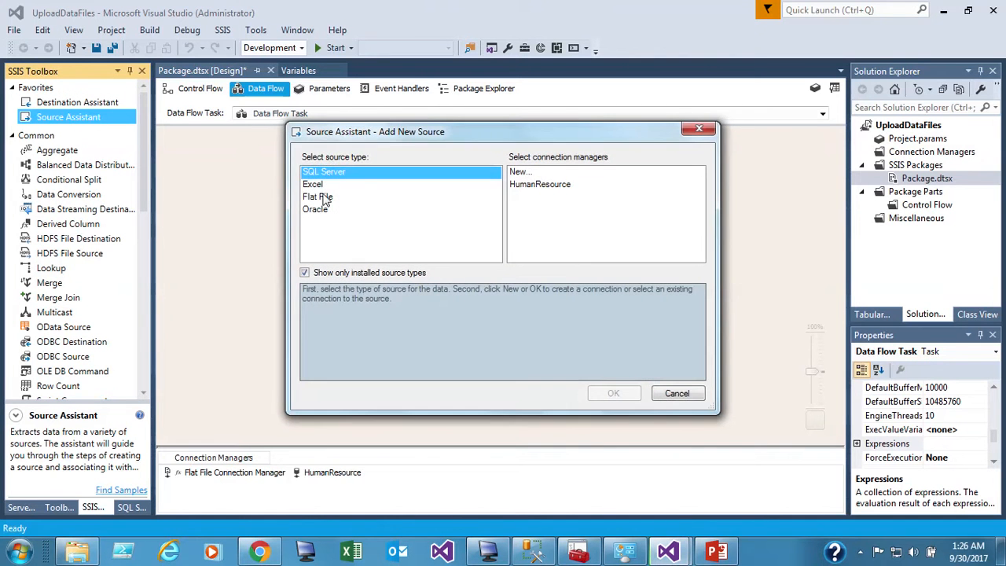
{"action": "left_click", "coordinate": [324, 198]}
{"action": "left_click", "coordinate": [574, 185]}
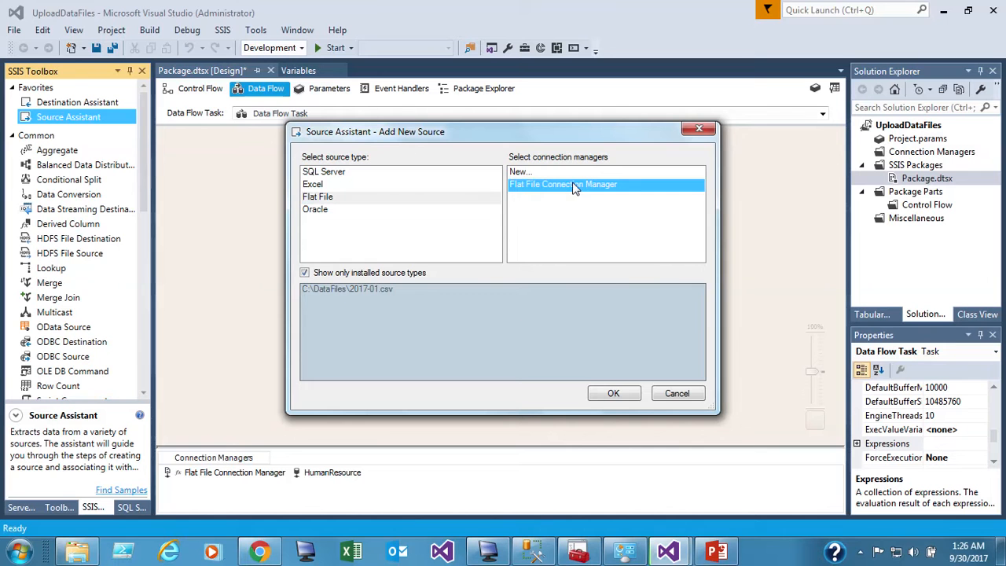
{"action": "left_click", "coordinate": [611, 395]}
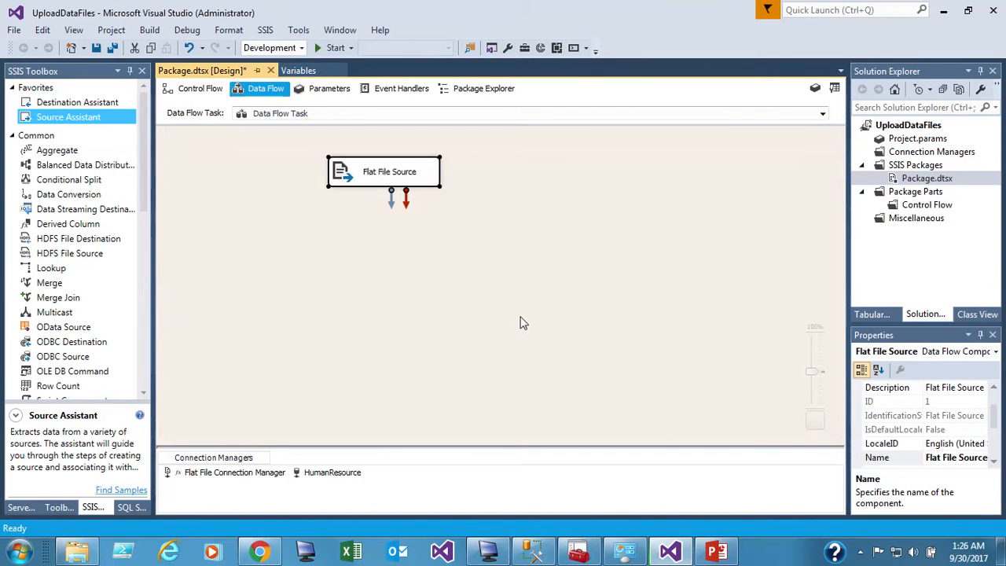
Review the Flat File Source's connection manager and its external and output columns, and accept the source settings.
{"action": "right_click", "coordinate": [368, 179]}
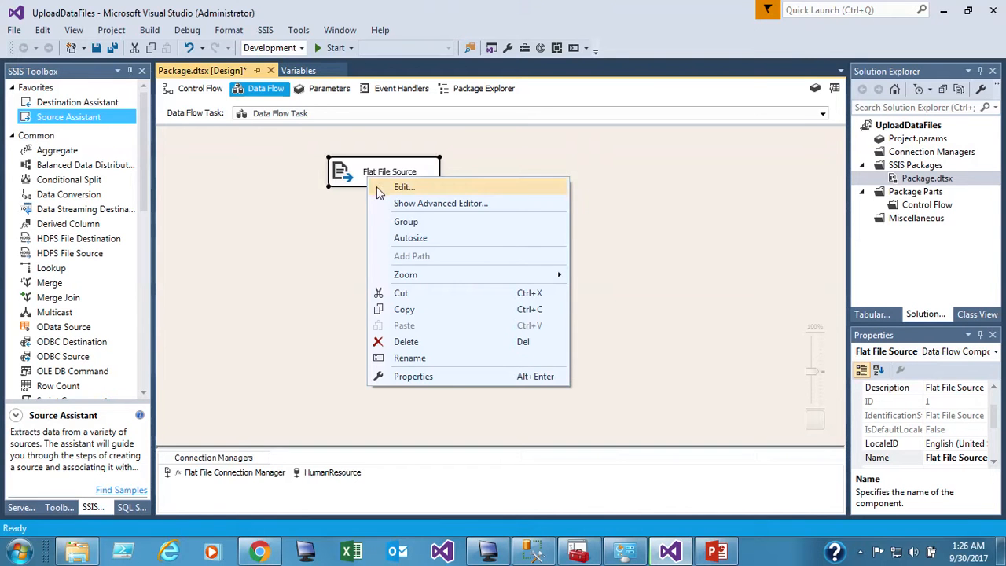
{"action": "left_click", "coordinate": [377, 186]}
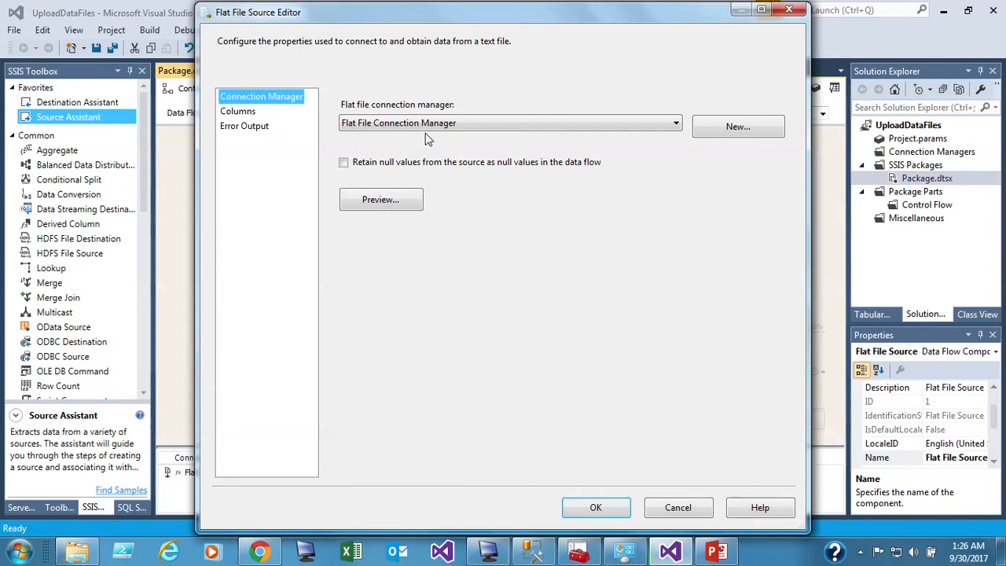
{"action": "left_click", "coordinate": [231, 115]}
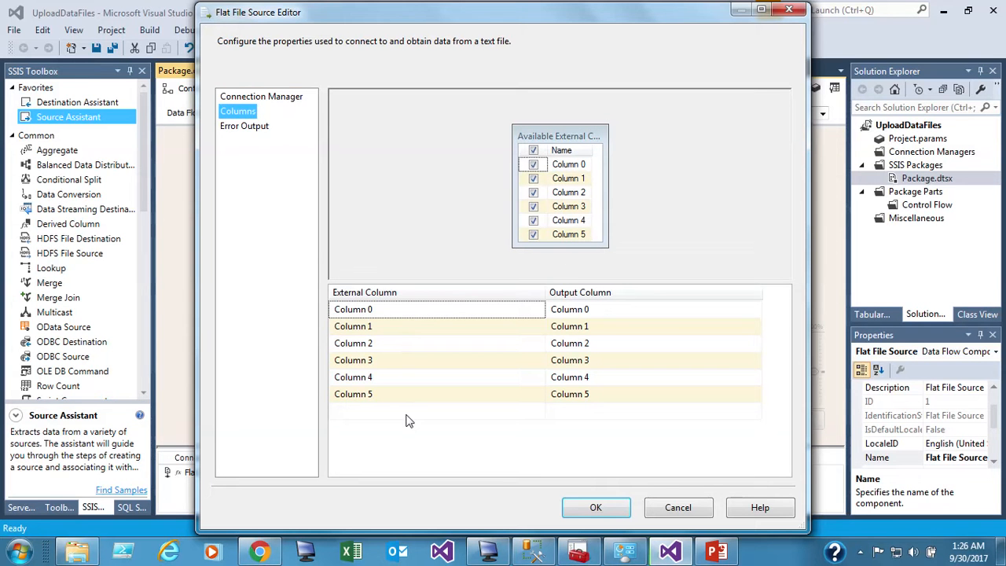
{"action": "left_click", "coordinate": [590, 507]}
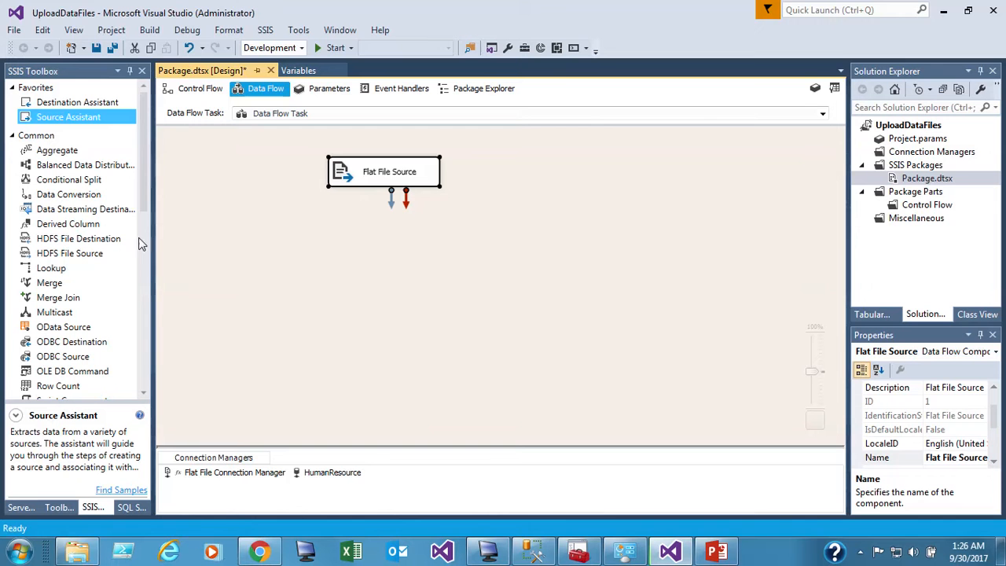
Add a Derived Column transformation below the Flat File Source and connect the source's data output to it.
{"action": "mouse_move", "coordinate": [144, 206]}
{"action": "left_mouse_down"}
{"action": "mouse_move", "coordinate": [146, 293]}
{"action": "mouse_move", "coordinate": [152, 222]}
{"action": "left_mouse_up"}
{"action": "left_click", "coordinate": [83, 162]}
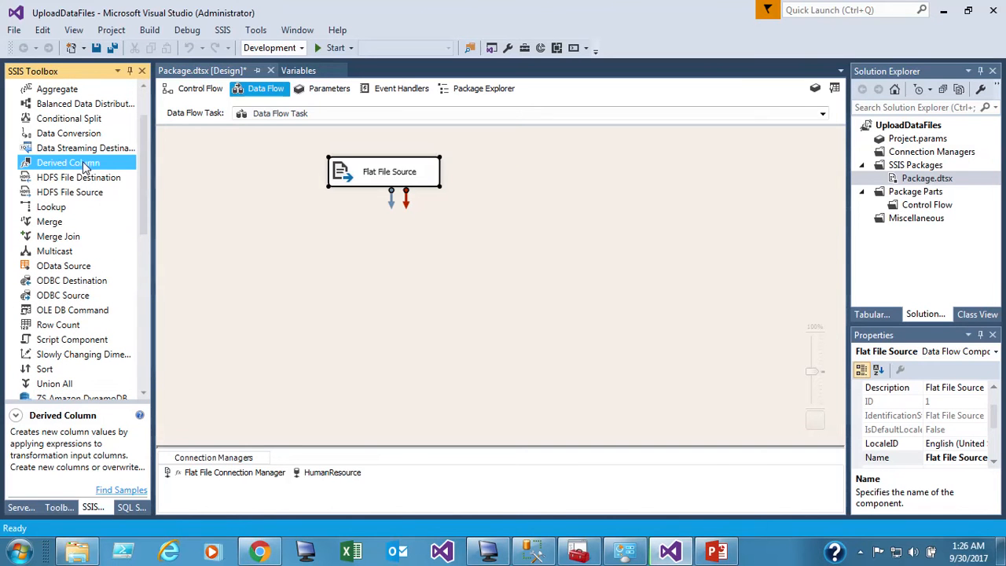
{"action": "left_click_drag", "start_coordinate": [82, 161], "coordinate": [330, 240]}
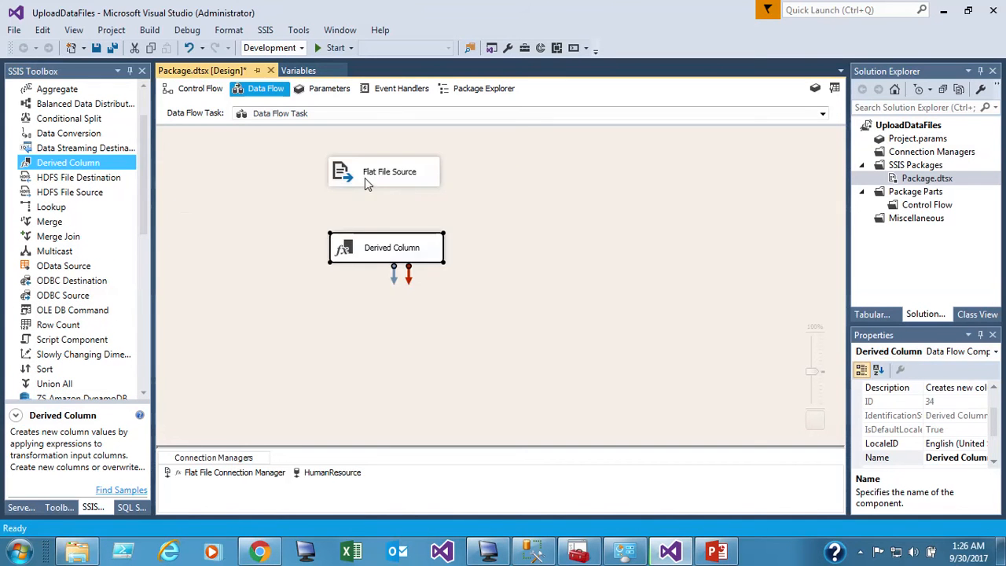
{"action": "left_click", "coordinate": [364, 177]}
{"action": "left_click_drag", "start_coordinate": [391, 206], "coordinate": [381, 256]}
Rename the Derived Column transformation to "data file name".
{"action": "left_click", "coordinate": [376, 252]}
{"action": "left_click", "coordinate": [376, 251]}
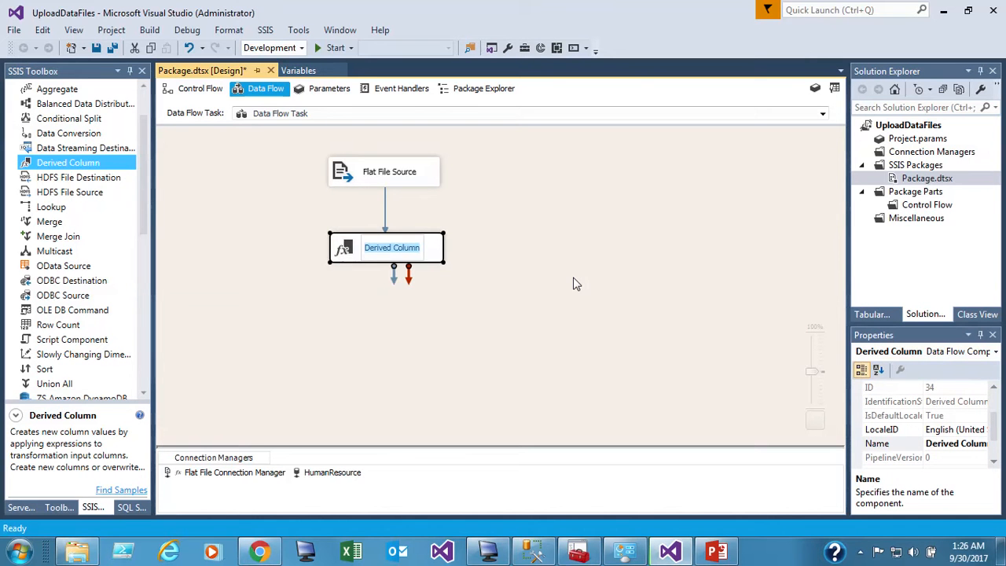
{"action": "type", "text": "data file name"}
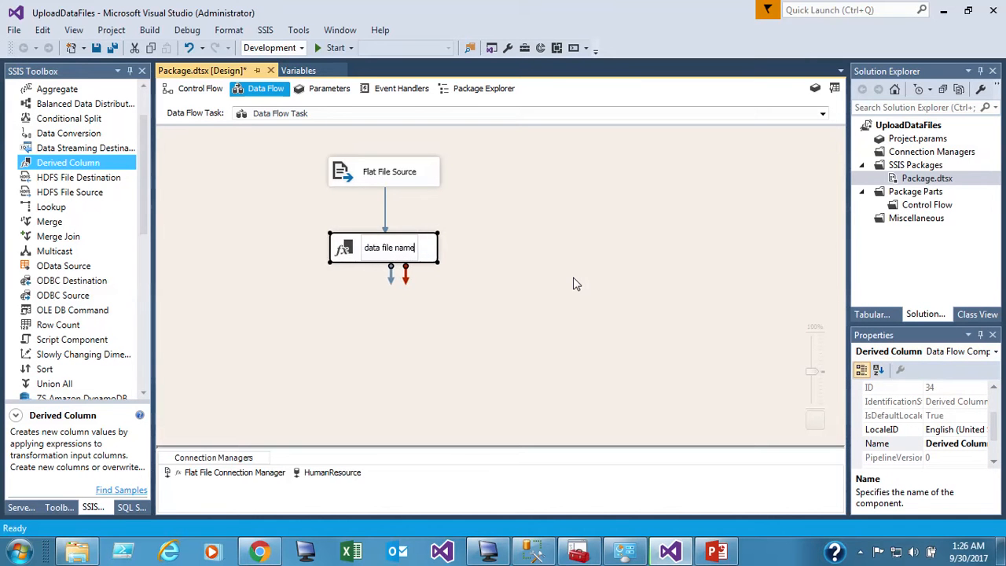
Add a derived column to the data file name transformation, naming it Data_Filename as copied from the Monthly_Data script in SQL Server Management Studio.
{"action": "double_click", "coordinate": [346, 251]}
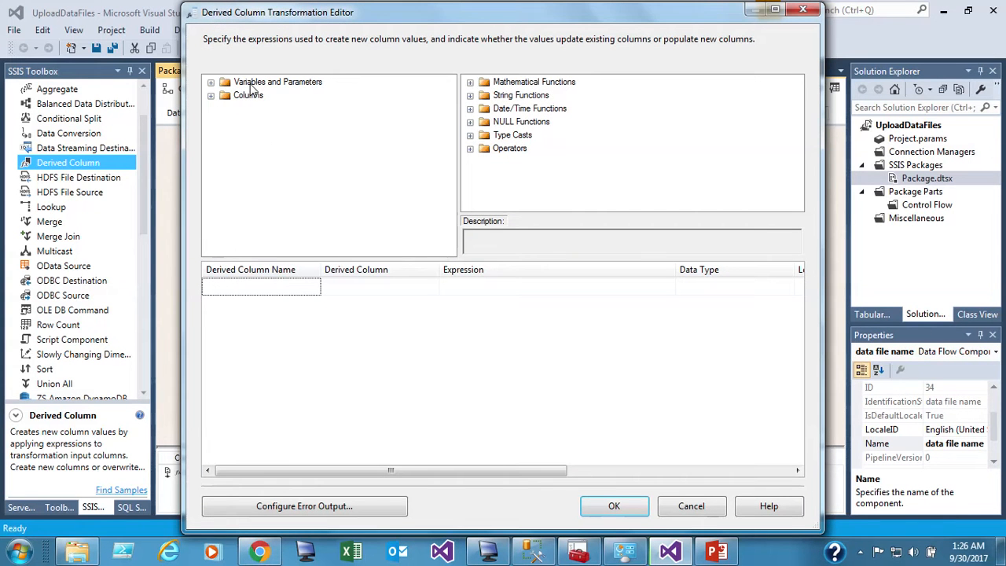
{"action": "left_click", "coordinate": [230, 289]}
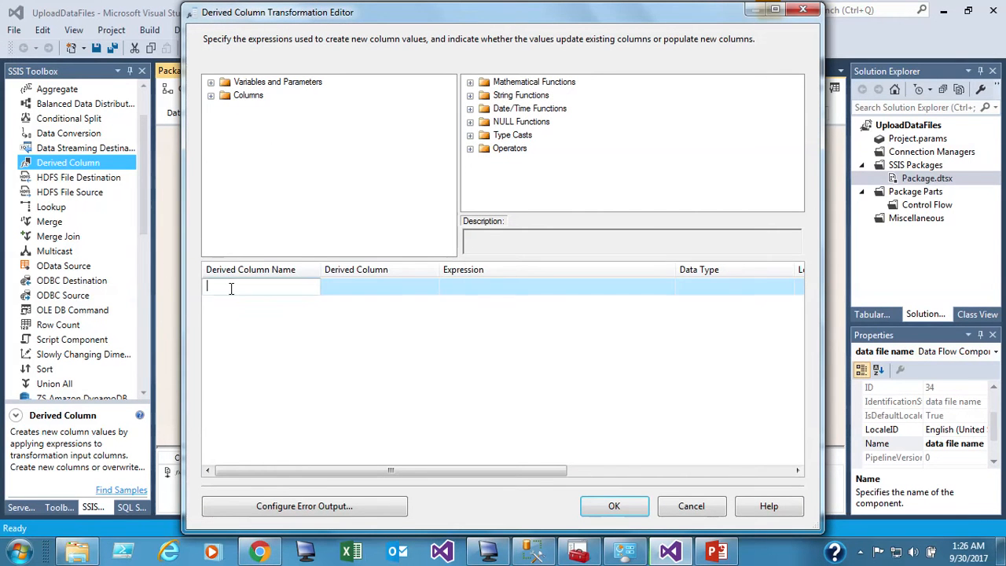
{"action": "left_click", "coordinate": [531, 553]}
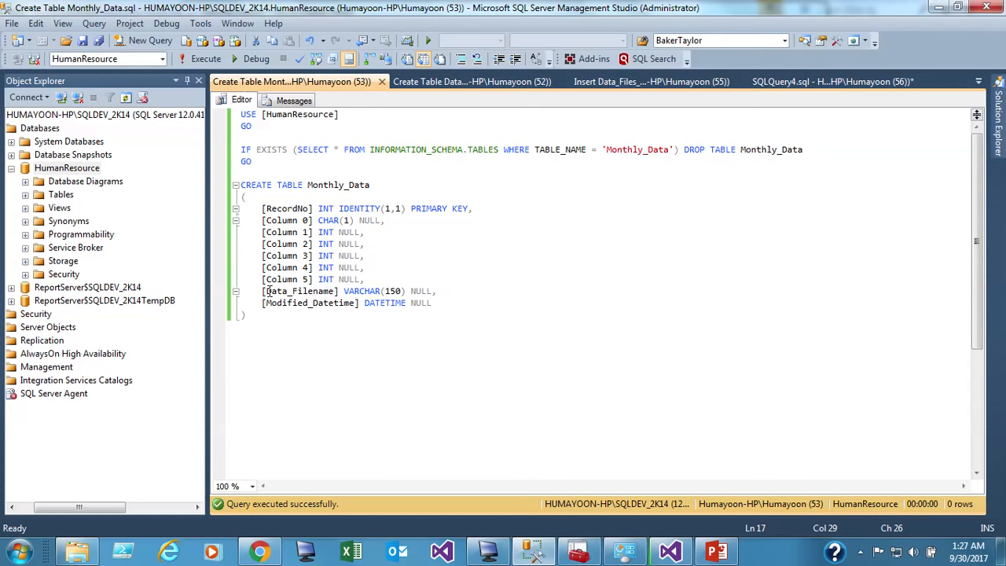
{"action": "left_click_drag", "start_coordinate": [267, 290], "coordinate": [303, 290]}
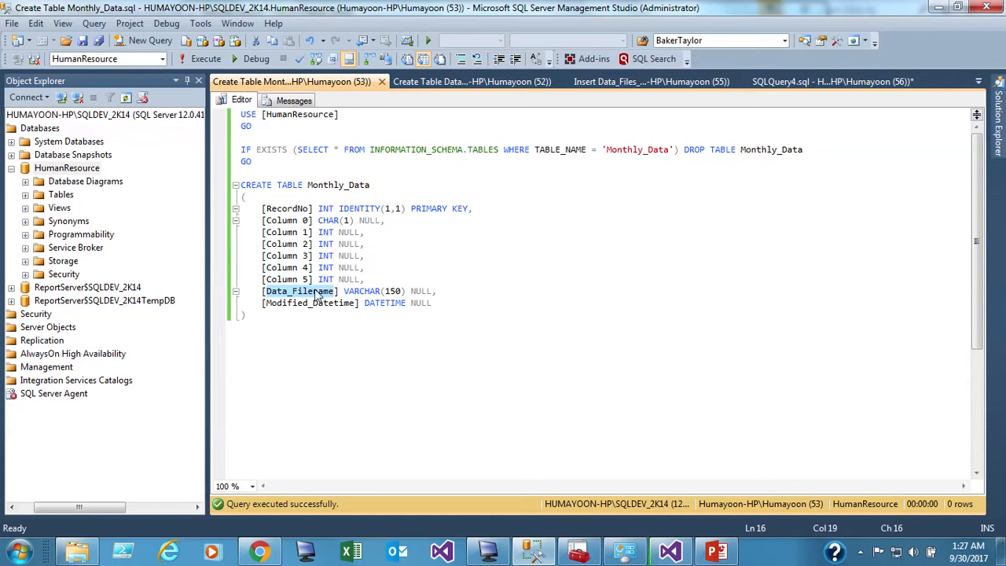
{"action": "right_click", "coordinate": [318, 294]}
{"action": "left_click", "coordinate": [471, 26]}
{"action": "left_click", "coordinate": [670, 552]}
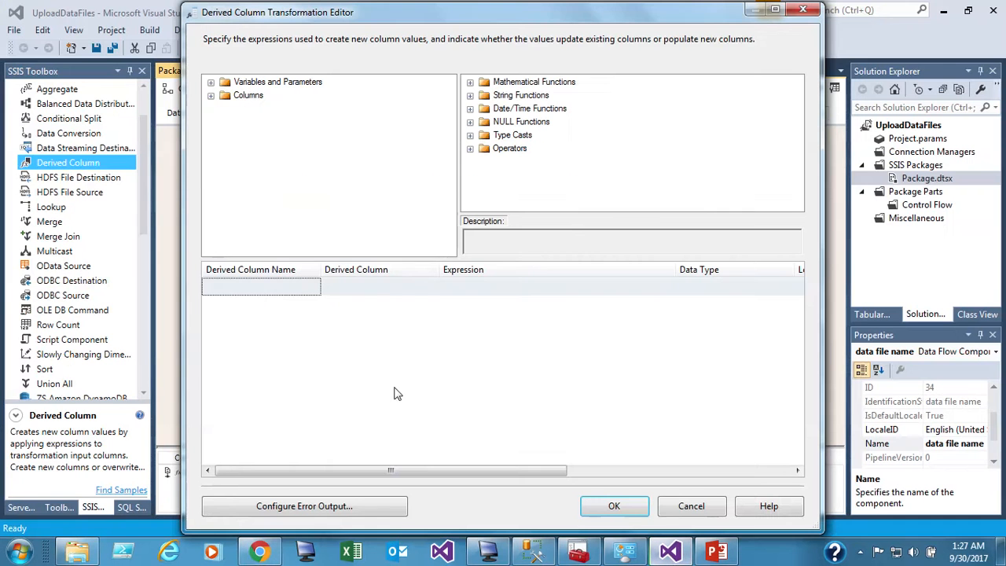
{"action": "left_click", "coordinate": [267, 294]}
{"action": "right_click", "coordinate": [269, 289]}
{"action": "left_click", "coordinate": [294, 353]}
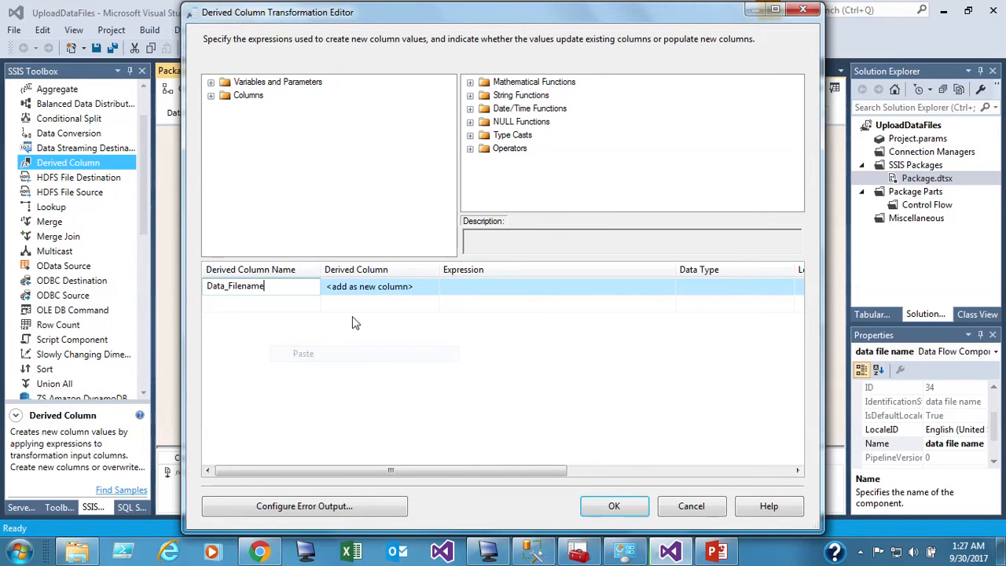
Set the Data_Filename column's expression to the @[User::fileName] variable.
{"action": "left_click", "coordinate": [476, 290]}
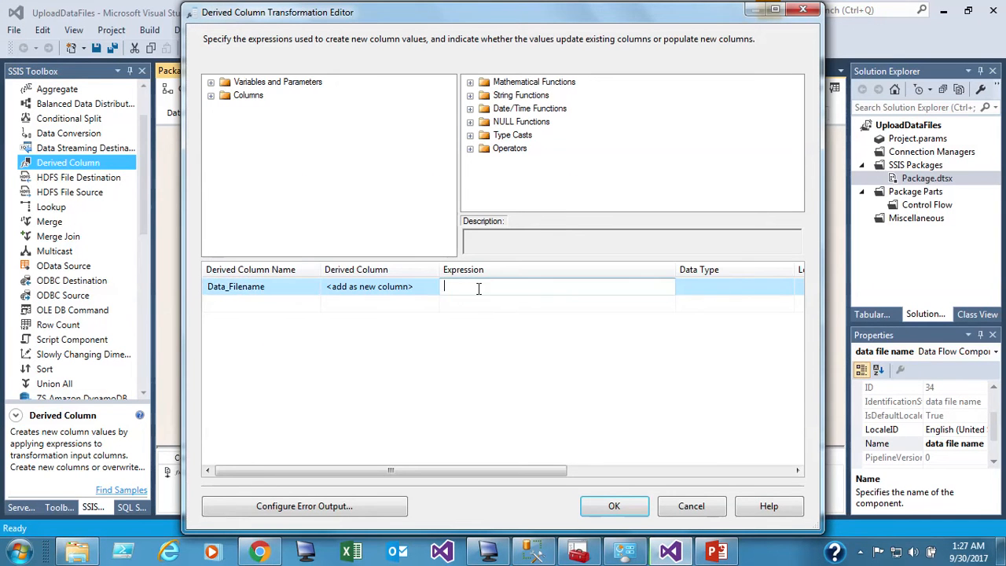
{"action": "double_click", "coordinate": [252, 83]}
{"action": "left_click", "coordinate": [267, 110]}
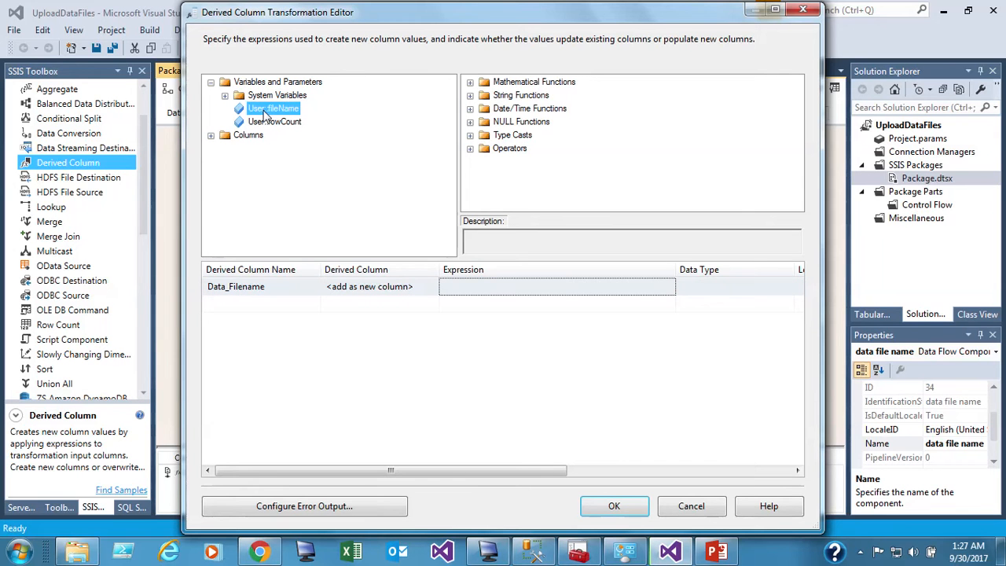
{"action": "left_click_drag", "start_coordinate": [267, 115], "coordinate": [477, 287]}
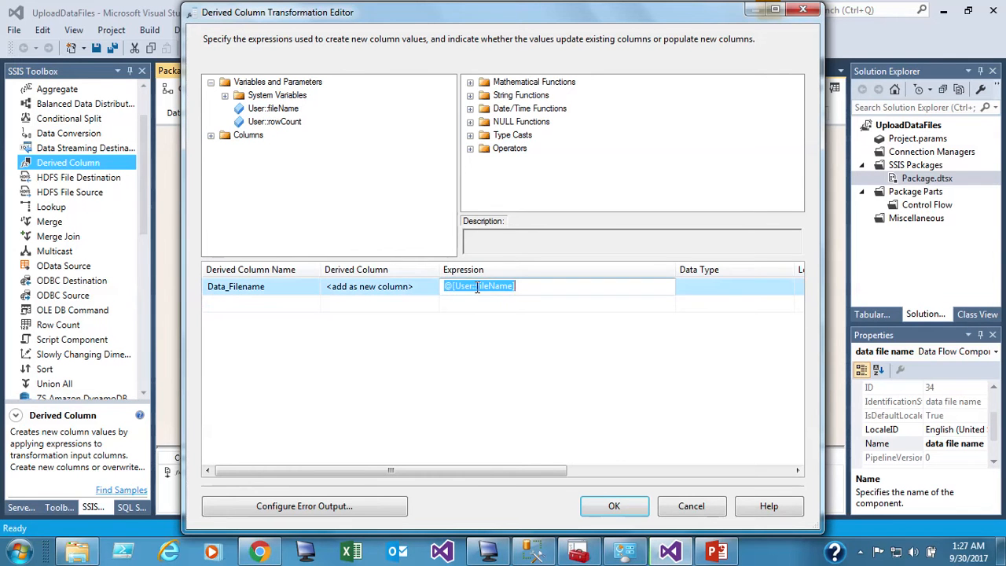
{"action": "left_click", "coordinate": [691, 295]}
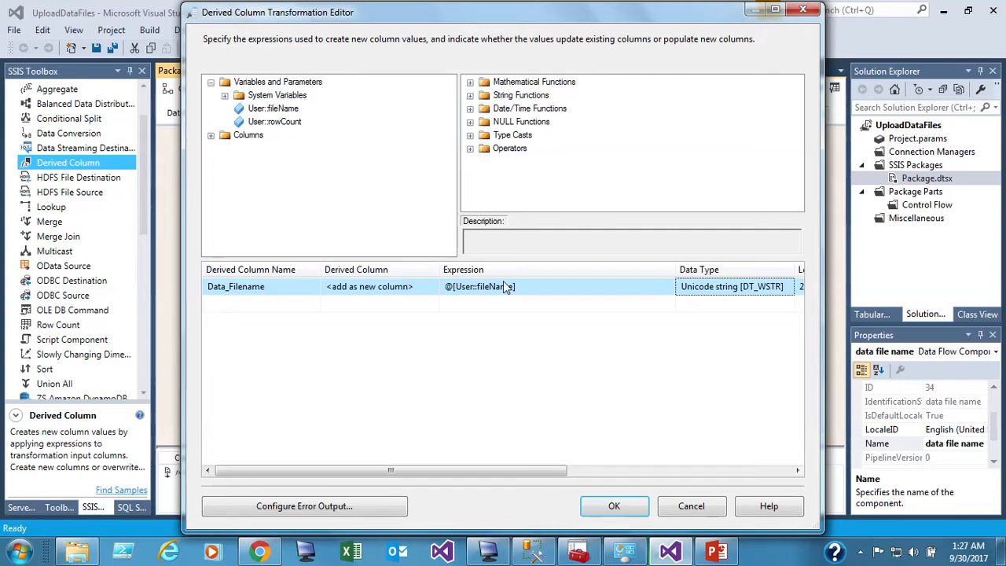
Compare Data_Filename's data type and length with its definition in the Monthly_Data script, and accept the derived column.
{"action": "left_click_drag", "start_coordinate": [554, 471], "coordinate": [648, 472]}
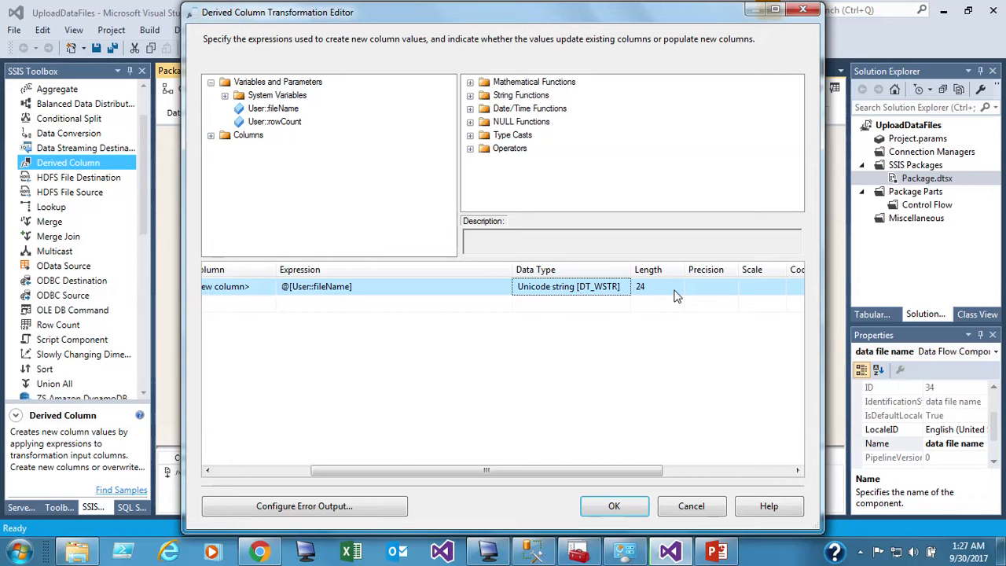
{"action": "left_click", "coordinate": [576, 553]}
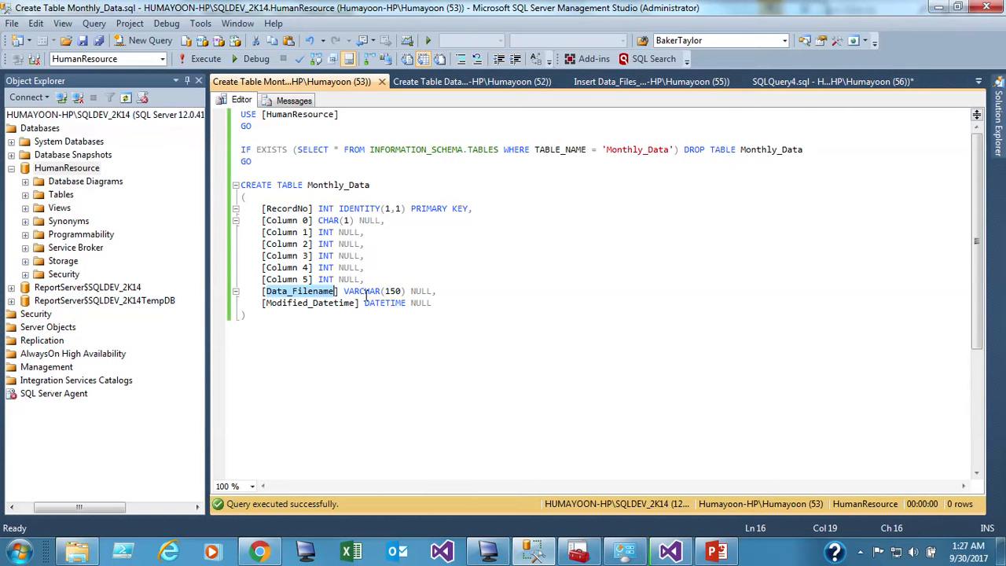
{"action": "left_click", "coordinate": [624, 550]}
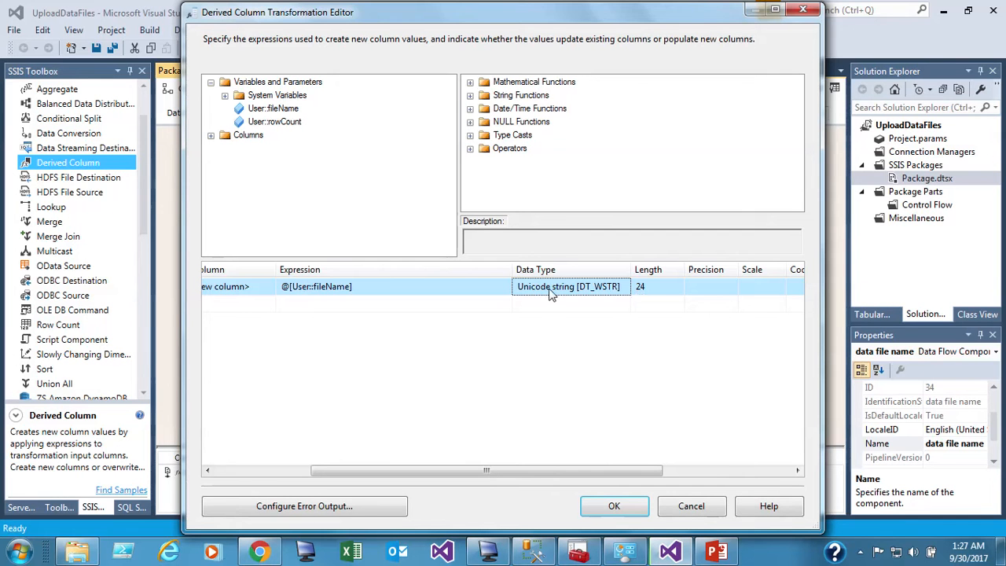
{"action": "left_click", "coordinate": [670, 290]}
{"action": "left_click", "coordinate": [614, 506]}
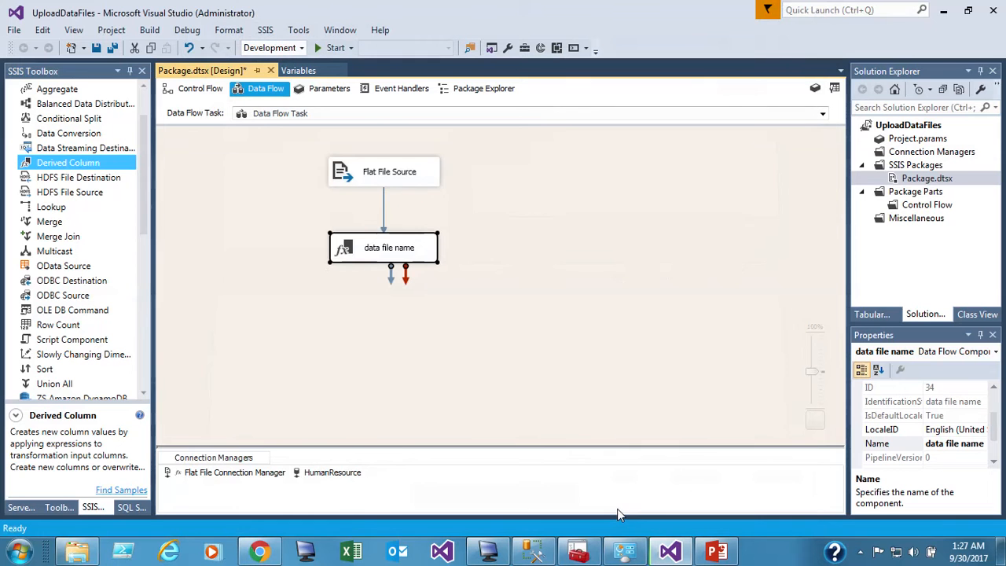
Show the Data_Filename output column's properties in the Advanced Editor of the data file name transformation.
{"action": "right_click", "coordinate": [403, 254]}
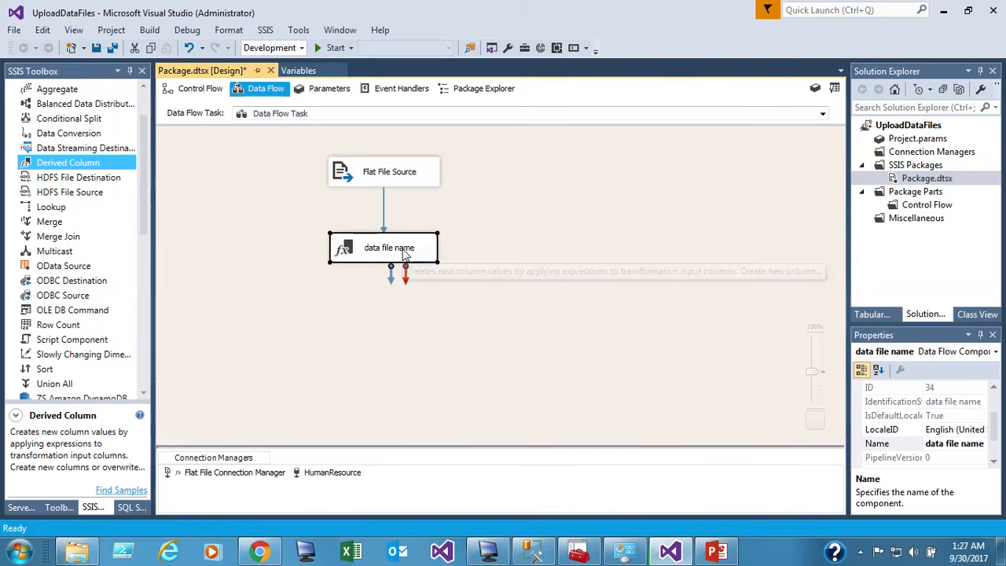
{"action": "left_click", "coordinate": [411, 275]}
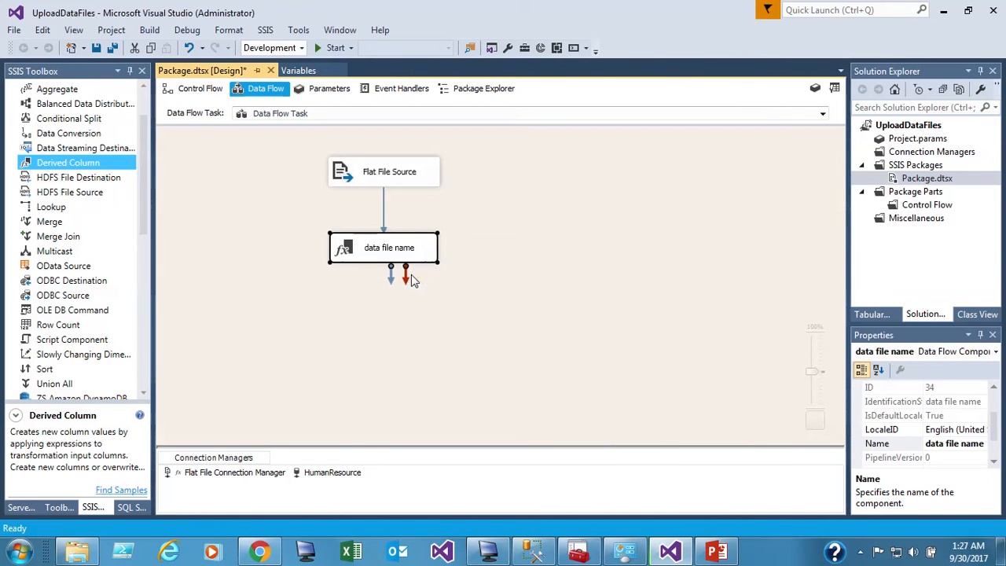
{"action": "left_click", "coordinate": [428, 93]}
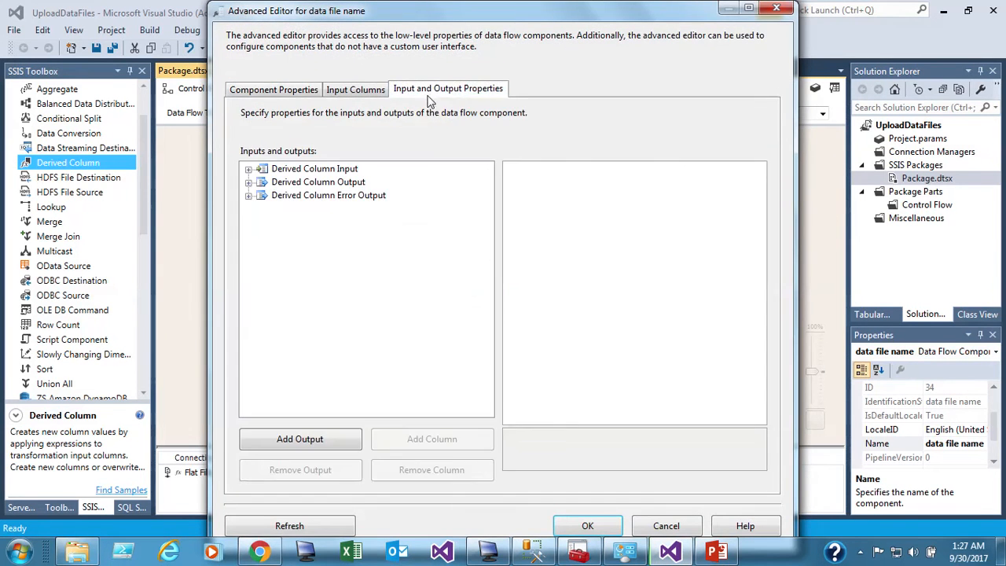
{"action": "left_click", "coordinate": [285, 184]}
{"action": "double_click", "coordinate": [285, 184]}
{"action": "double_click", "coordinate": [292, 196]}
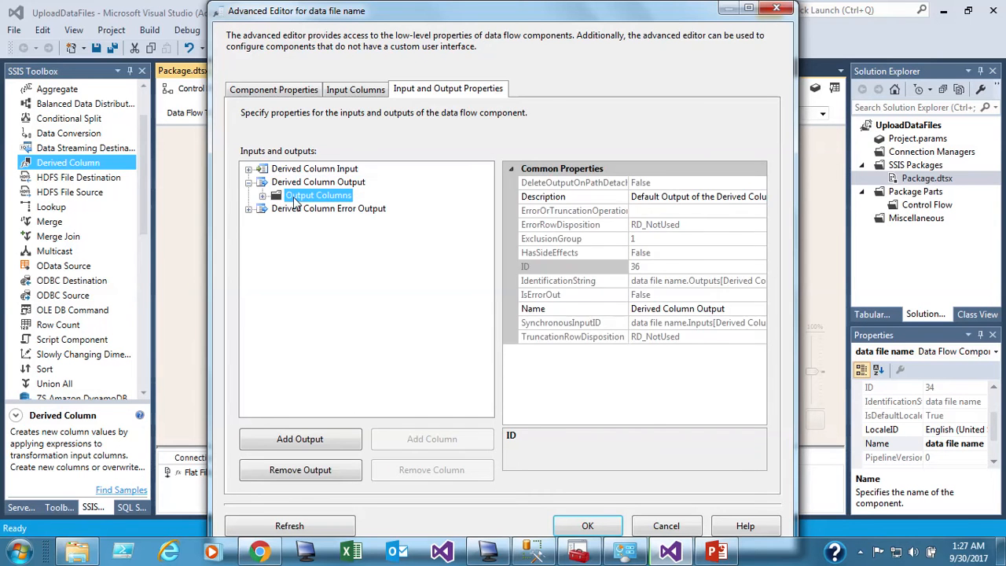
{"action": "left_click", "coordinate": [314, 211]}
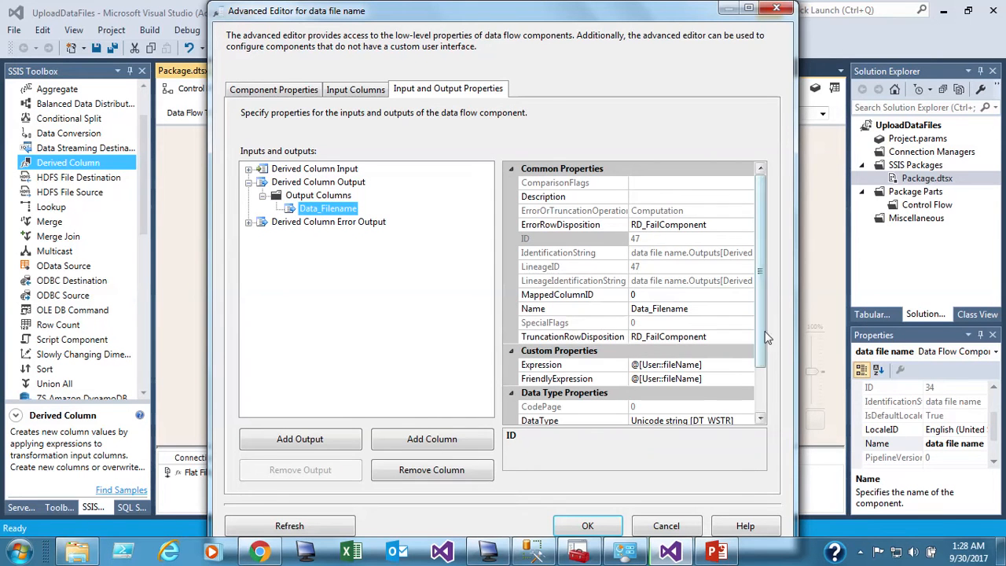
Set Data_Filename's data type to string [DT_STR], edit its length, and accept the output column changes.
{"action": "left_click_drag", "start_coordinate": [760, 330], "coordinate": [760, 395]}
{"action": "left_click", "coordinate": [750, 365]}
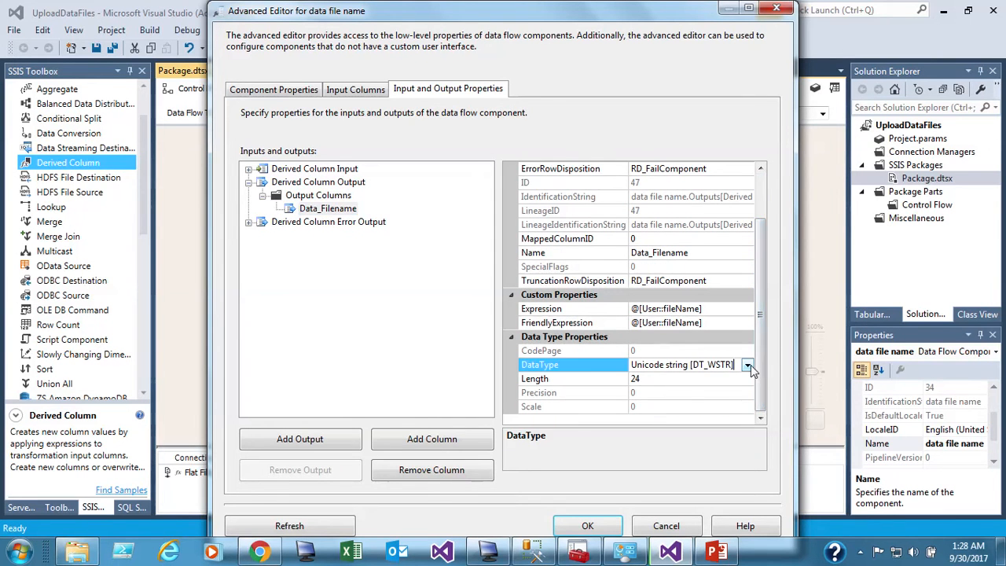
{"action": "left_click", "coordinate": [747, 365]}
{"action": "left_click", "coordinate": [531, 458]}
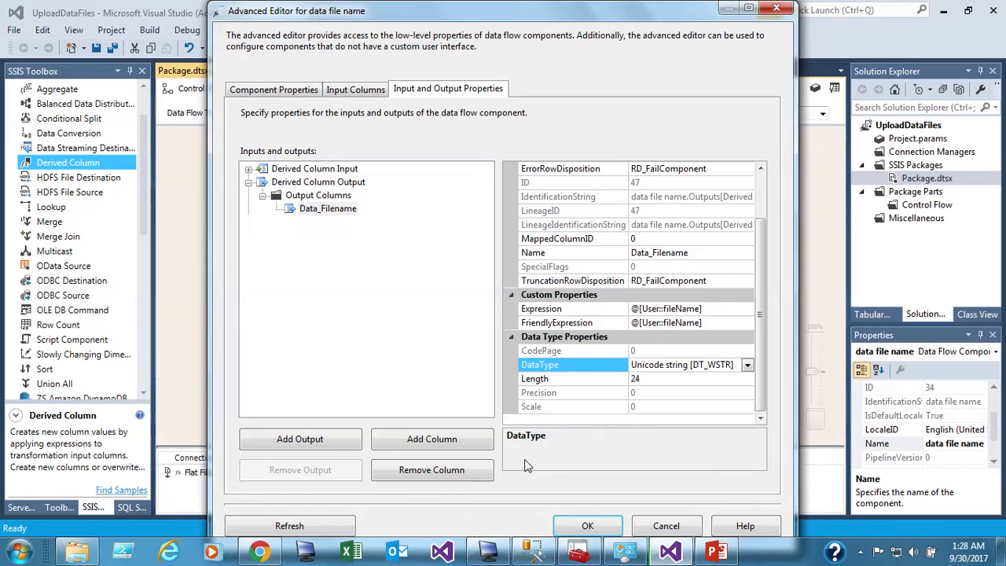
{"action": "left_click", "coordinate": [650, 379]}
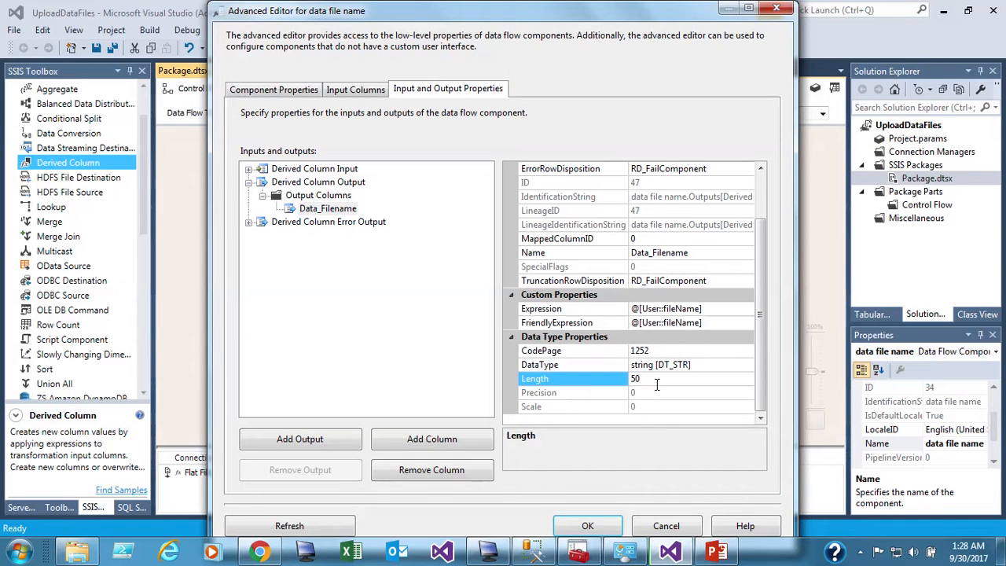
{"action": "left_click_drag", "start_coordinate": [657, 379], "coordinate": [597, 378]}
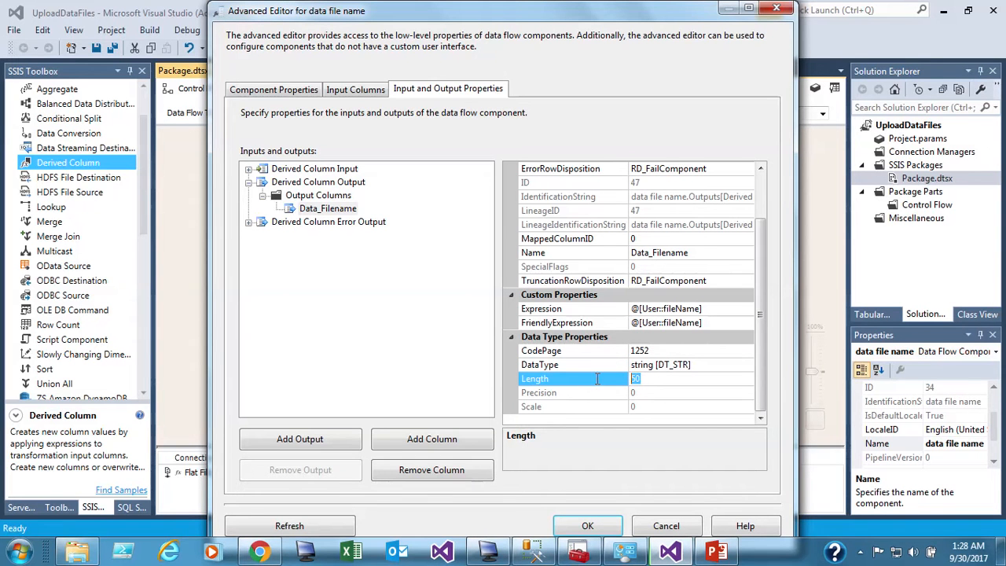
{"action": "left_click", "coordinate": [587, 527]}
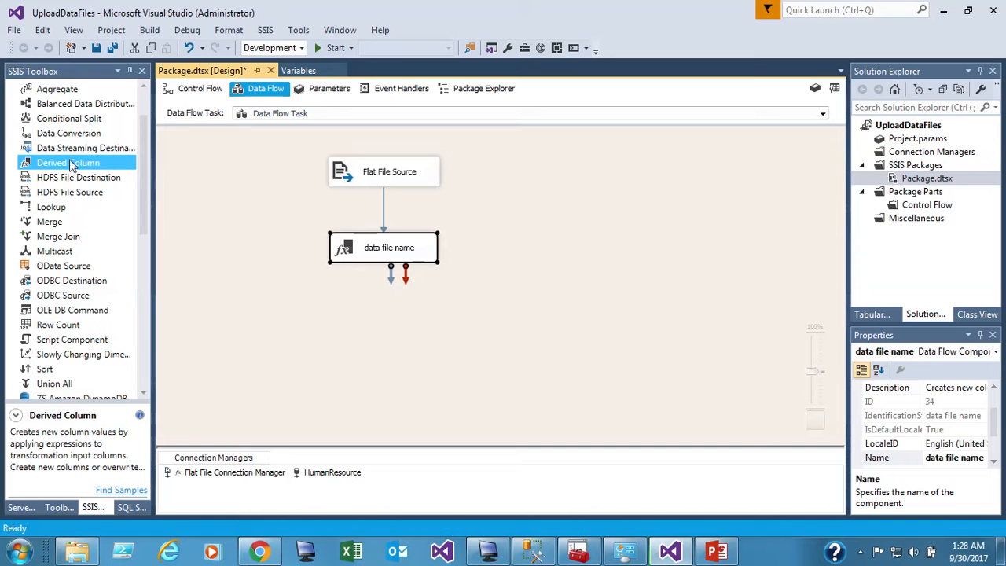
Add another Derived Column transformation below data file name and connect data file name's output to it.
{"action": "left_click_drag", "start_coordinate": [71, 163], "coordinate": [337, 301]}
{"action": "left_click", "coordinate": [392, 283]}
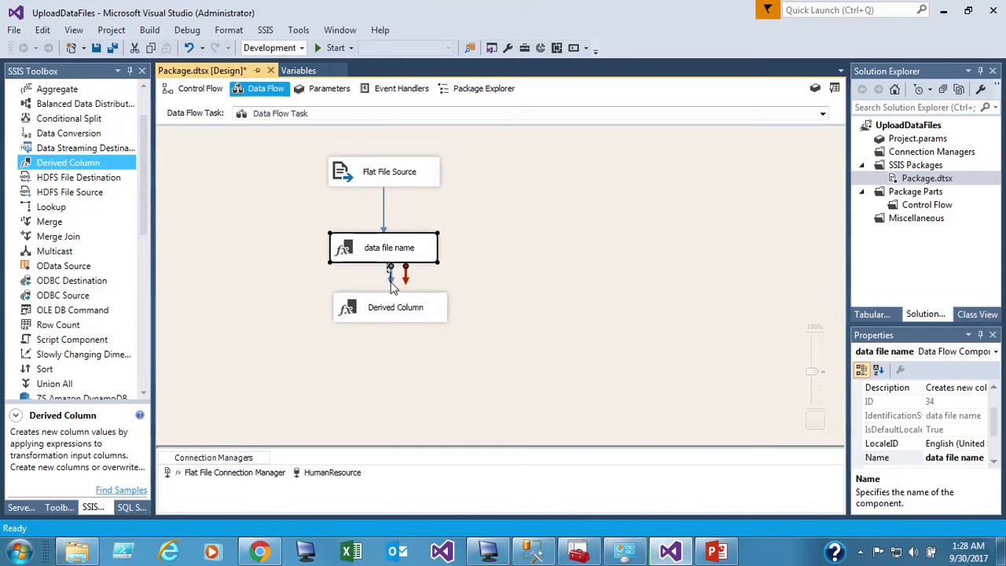
{"action": "left_click_drag", "start_coordinate": [391, 285], "coordinate": [385, 313]}
Rename the new Derived Column transformation to "upload datetime".
{"action": "left_click", "coordinate": [385, 312]}
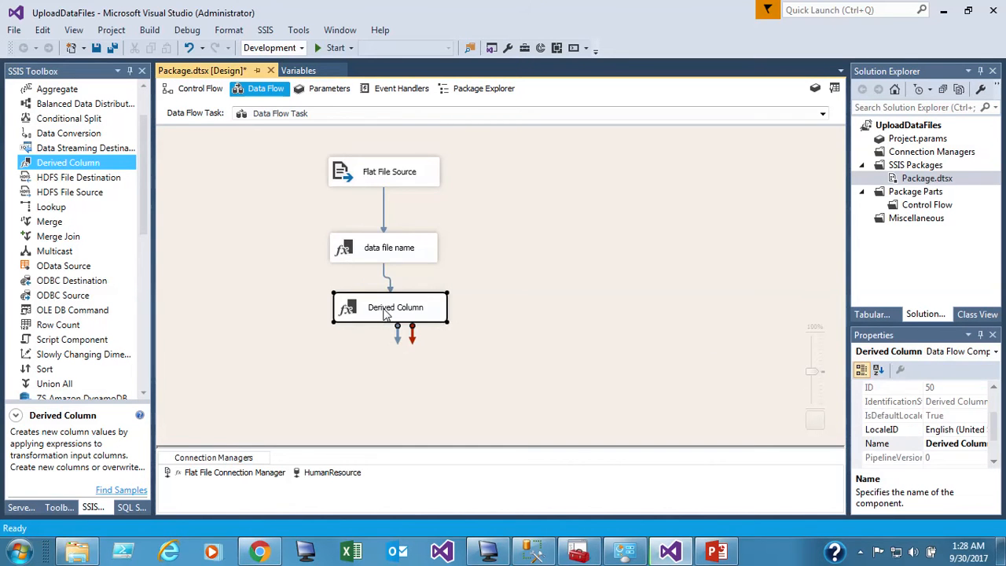
{"action": "left_click", "coordinate": [385, 312]}
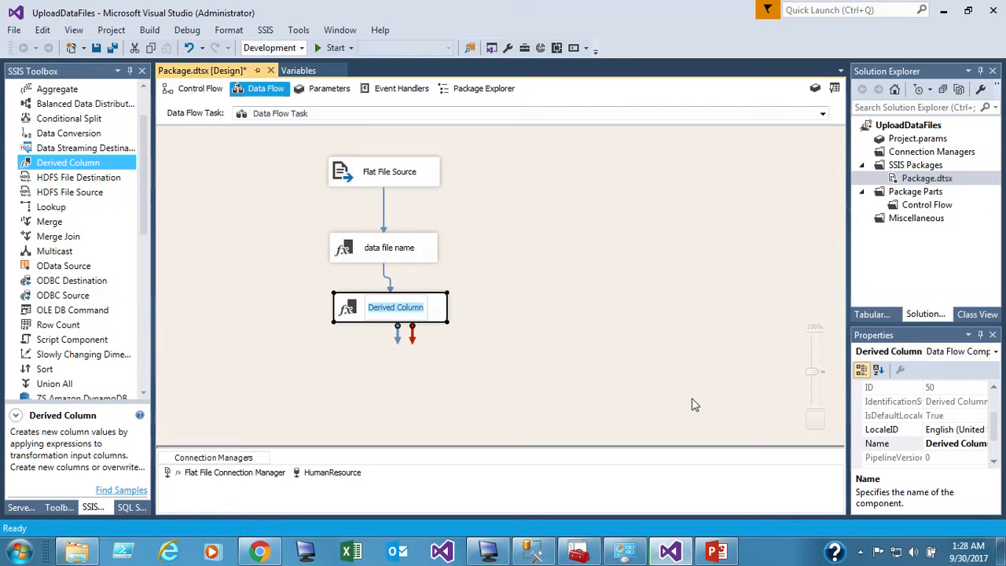
{"action": "type", "text": "upload data"}
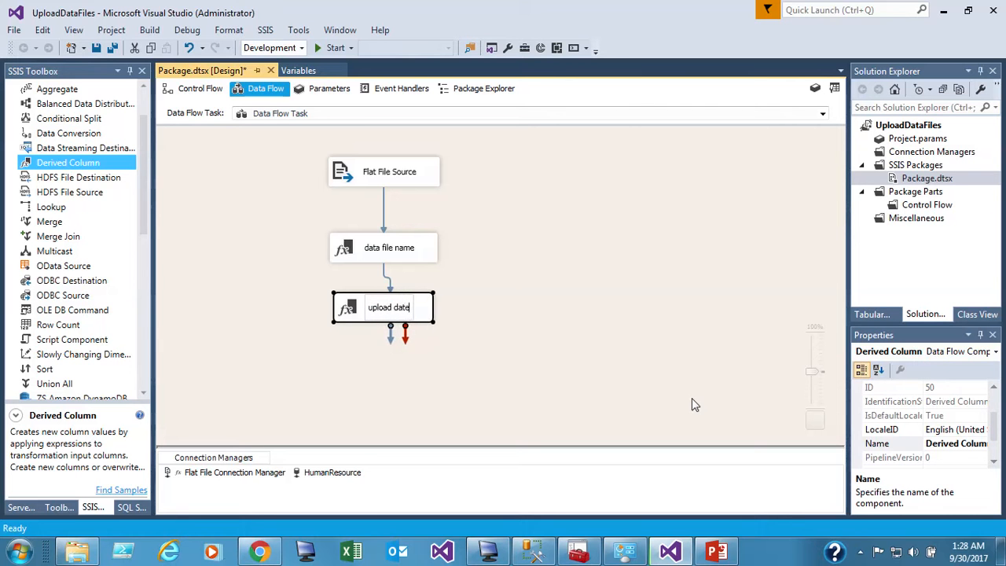
{"action": "type", "text": "time"}
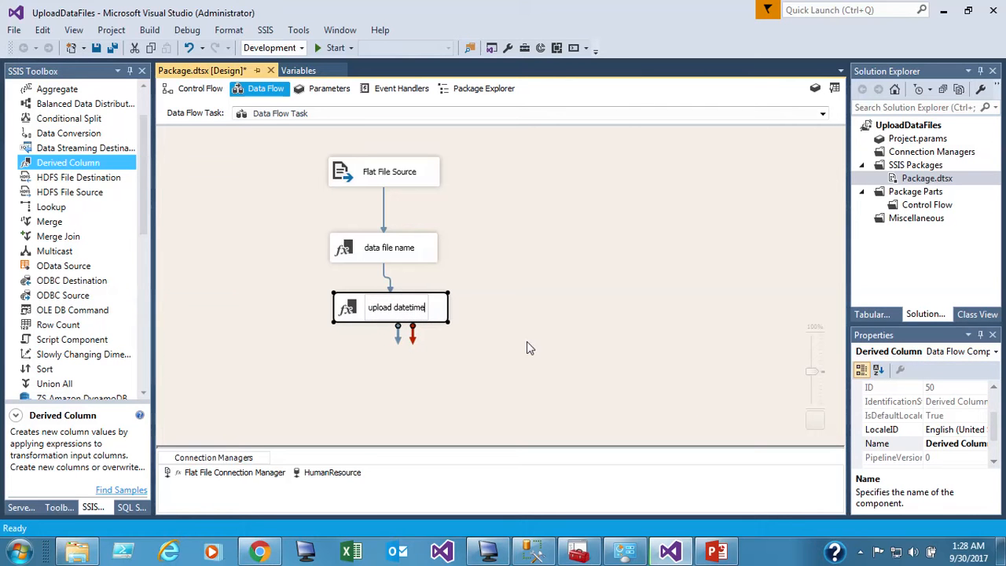
{"action": "left_click", "coordinate": [528, 343]}
Add a derived column to upload datetime, naming it Modified_Datetime as copied from the Monthly_Data script in SQL Server Management Studio.
{"action": "double_click", "coordinate": [410, 309]}
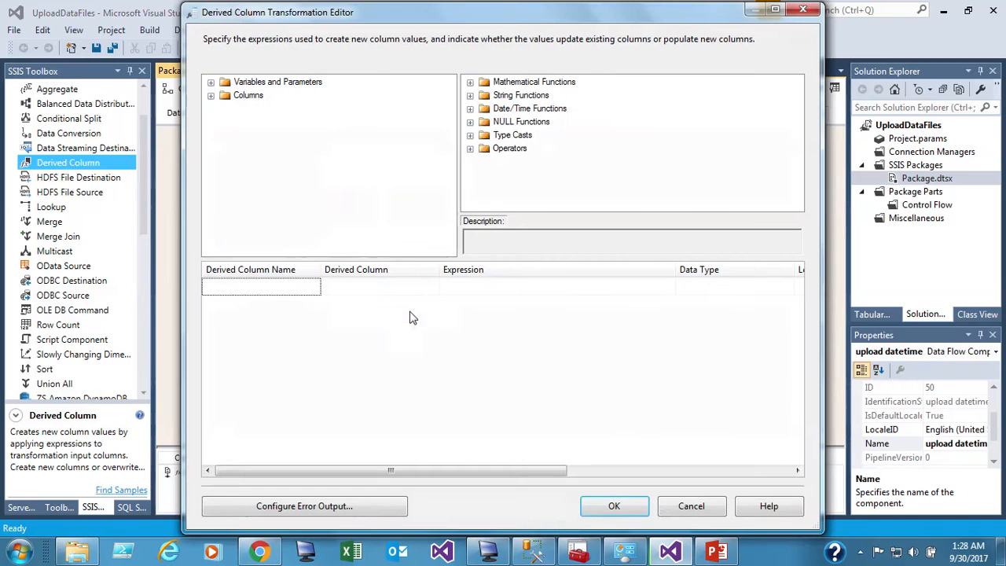
{"action": "left_click", "coordinate": [253, 287]}
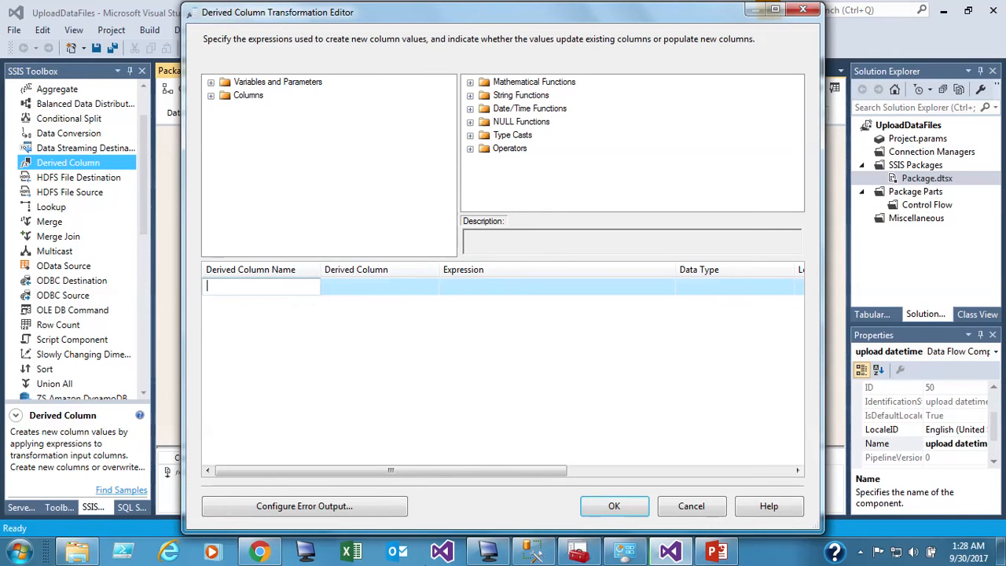
{"action": "left_click", "coordinate": [520, 542]}
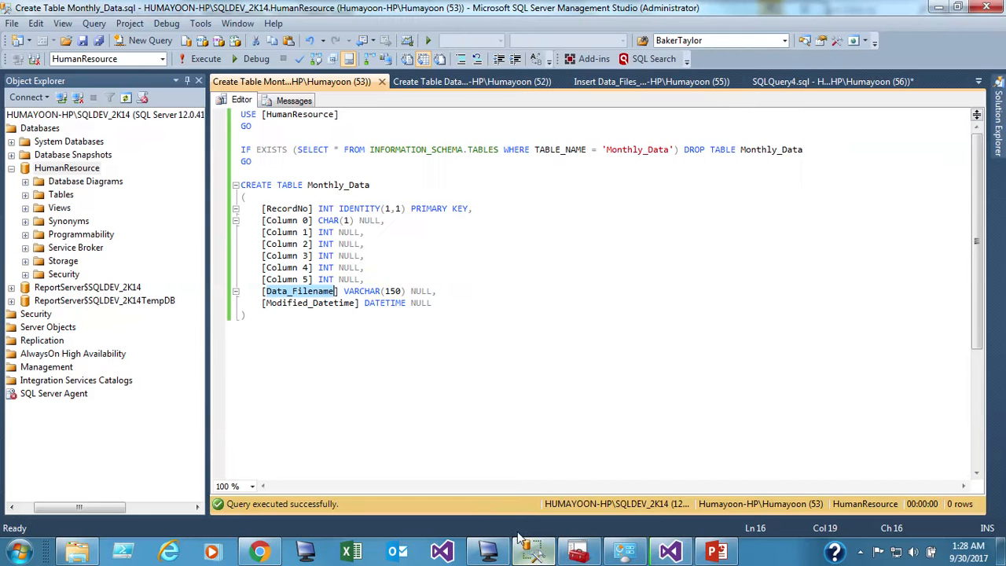
{"action": "left_click", "coordinate": [266, 304]}
{"action": "left_click_drag", "start_coordinate": [266, 304], "coordinate": [353, 304]}
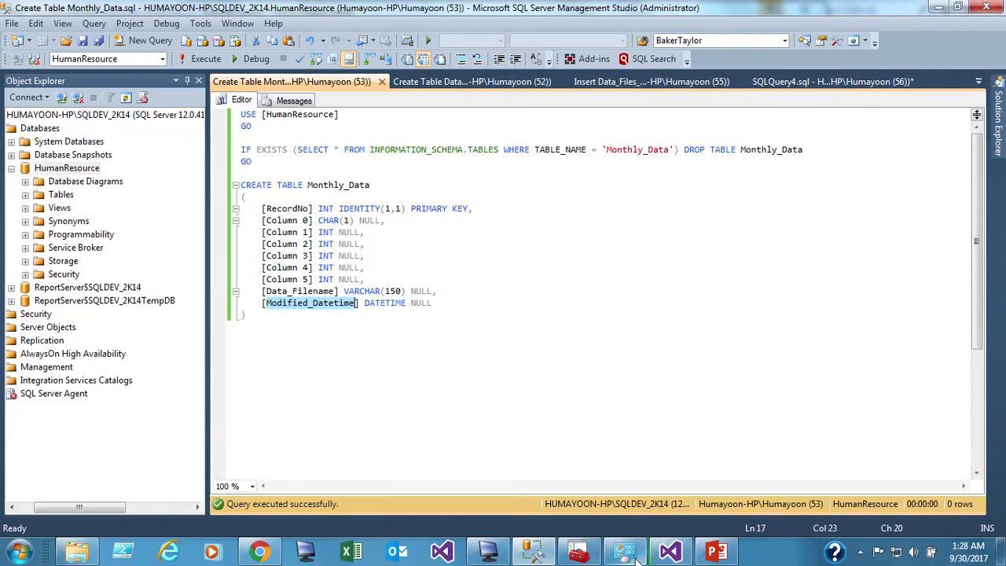
{"action": "left_click", "coordinate": [670, 550]}
{"action": "left_click", "coordinate": [281, 285]}
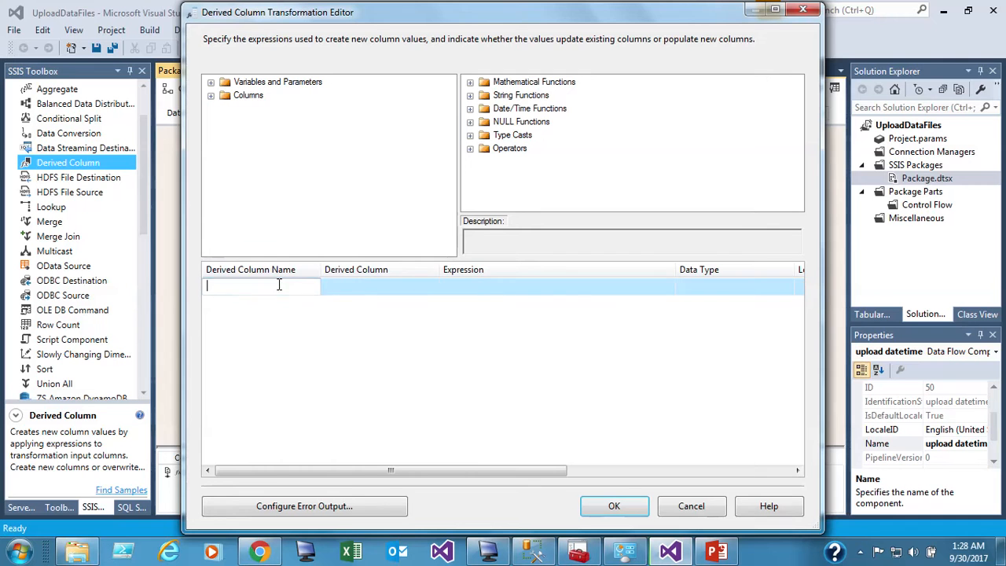
{"action": "right_click", "coordinate": [278, 285]}
{"action": "left_click", "coordinate": [307, 348]}
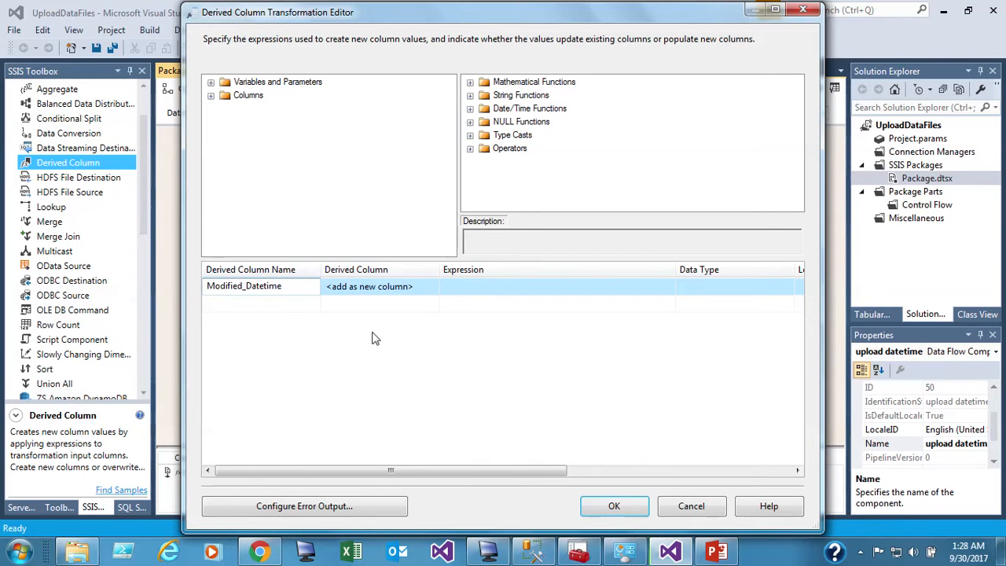
Set the Modified_Datetime column's expression to GETDATE(), accept it, and align upload datetime under data file name.
{"action": "left_click", "coordinate": [464, 288]}
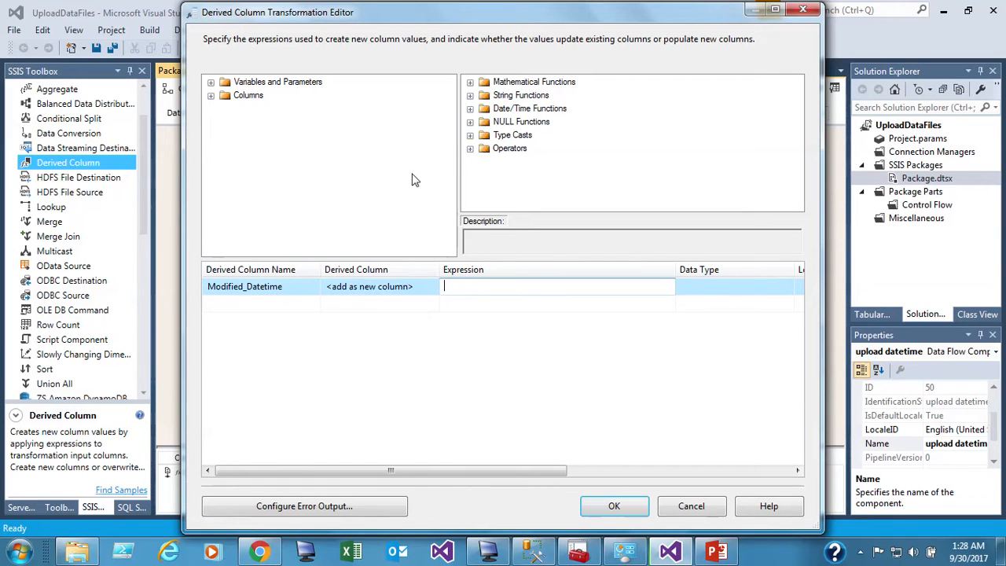
{"action": "double_click", "coordinate": [529, 109]}
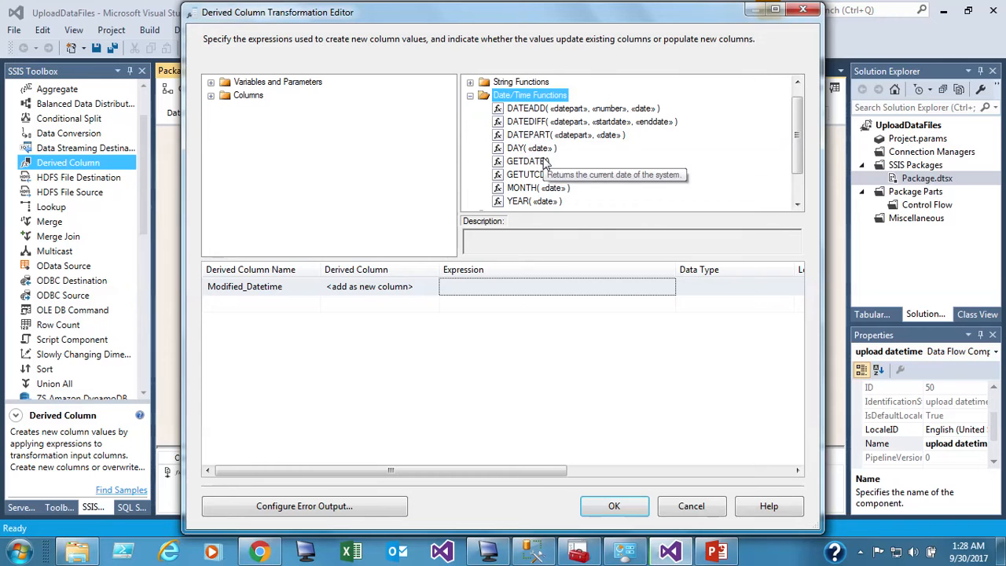
{"action": "left_click", "coordinate": [542, 161]}
{"action": "left_click_drag", "start_coordinate": [542, 161], "coordinate": [523, 299]}
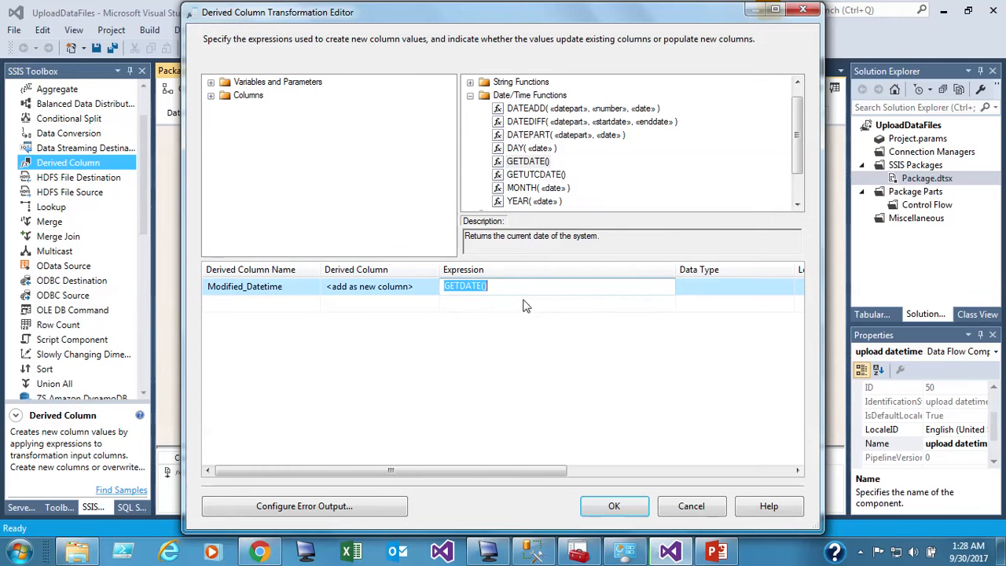
{"action": "left_click", "coordinate": [709, 290]}
{"action": "left_click", "coordinate": [612, 506]}
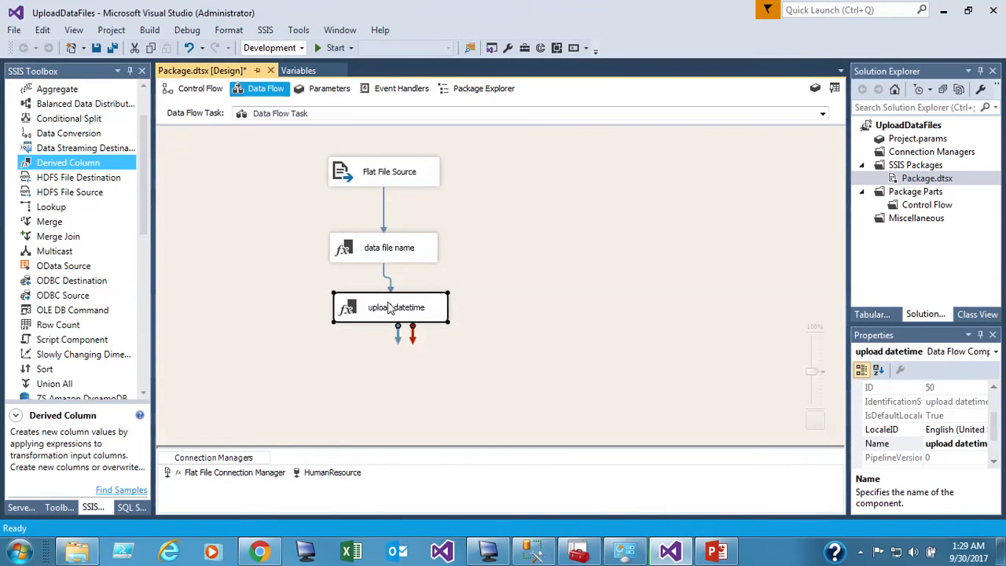
{"action": "left_click_drag", "start_coordinate": [390, 308], "coordinate": [385, 313]}
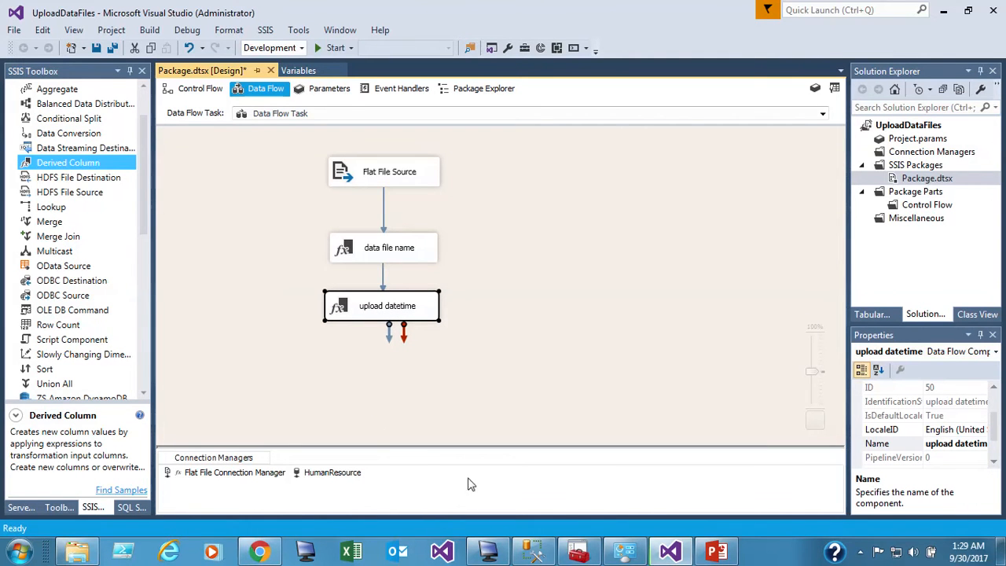
Add a Row Count transformation beside upload datetime and connect upload datetime's output to it.
{"action": "left_click", "coordinate": [532, 553]}
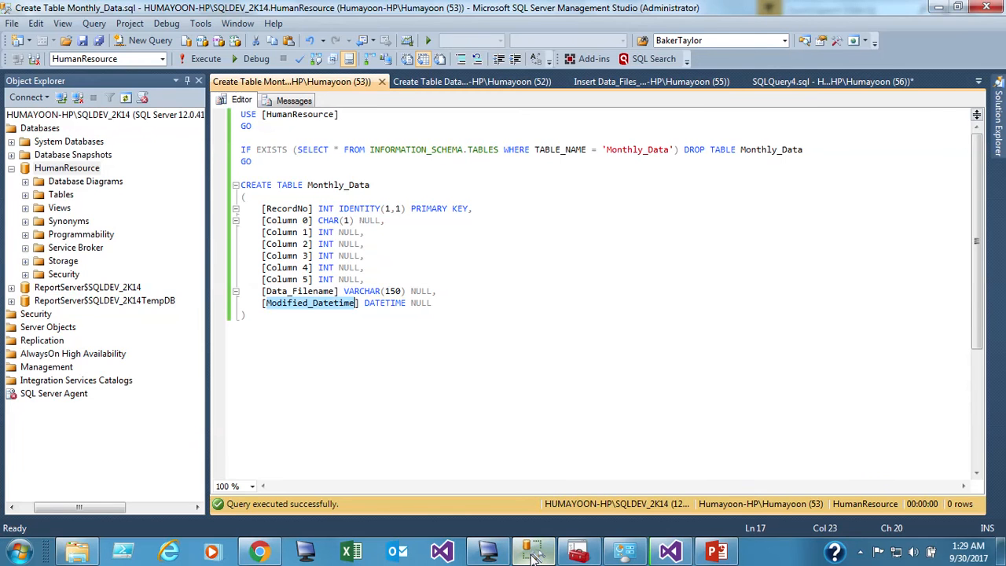
{"action": "left_click", "coordinate": [532, 553]}
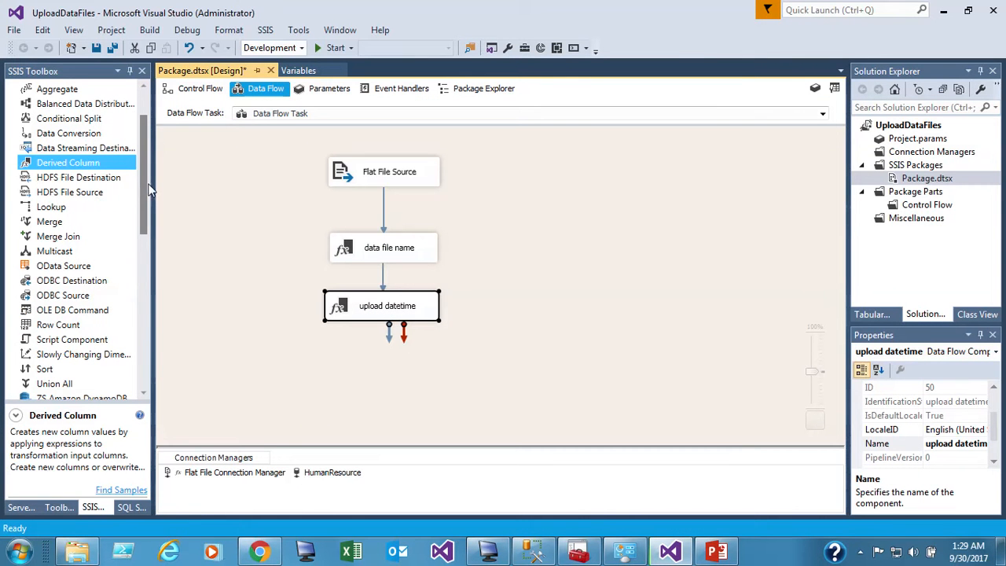
{"action": "left_click_drag", "start_coordinate": [147, 184], "coordinate": [146, 239]}
{"action": "left_click", "coordinate": [64, 186]}
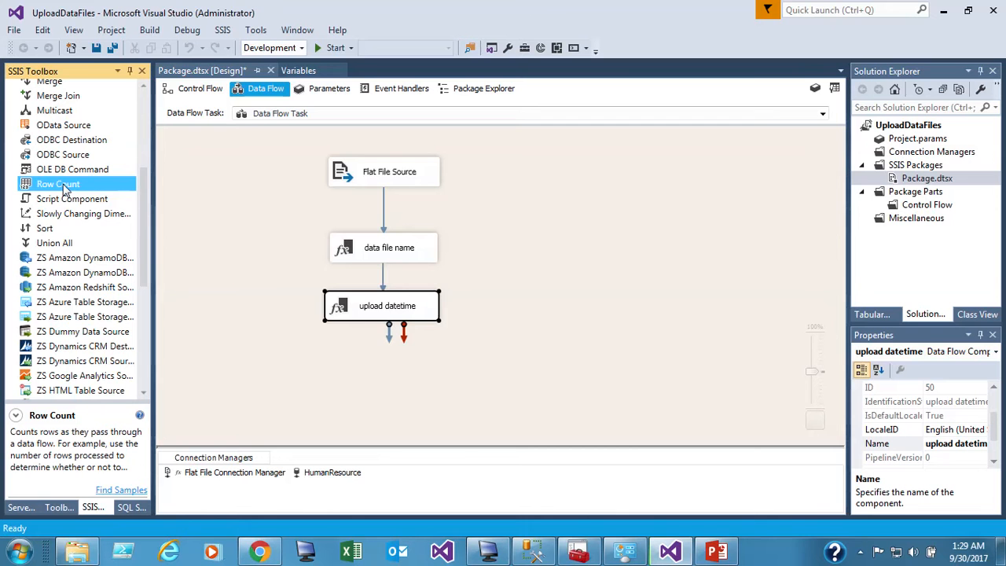
{"action": "left_click_drag", "start_coordinate": [63, 186], "coordinate": [534, 296]}
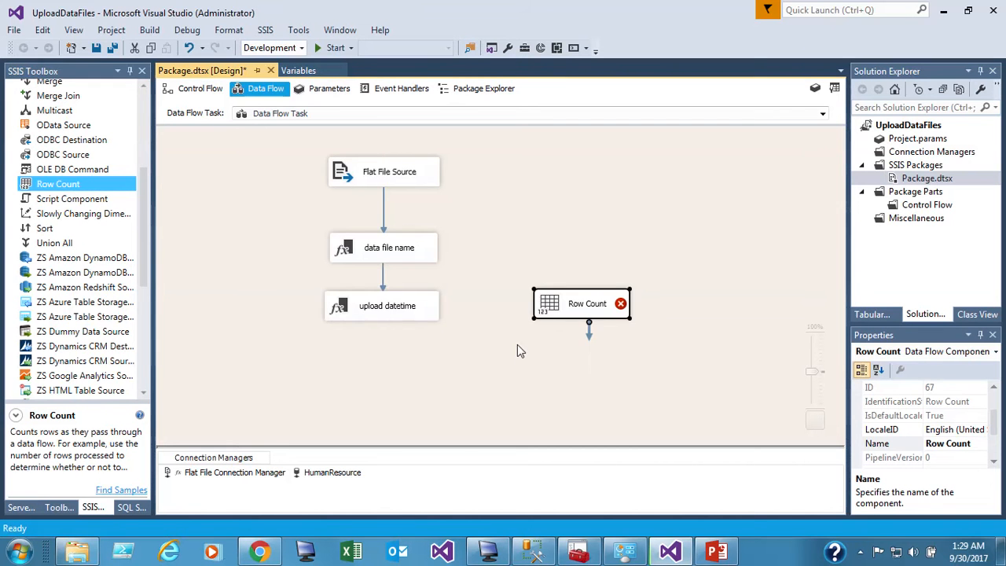
{"action": "left_click", "coordinate": [384, 316]}
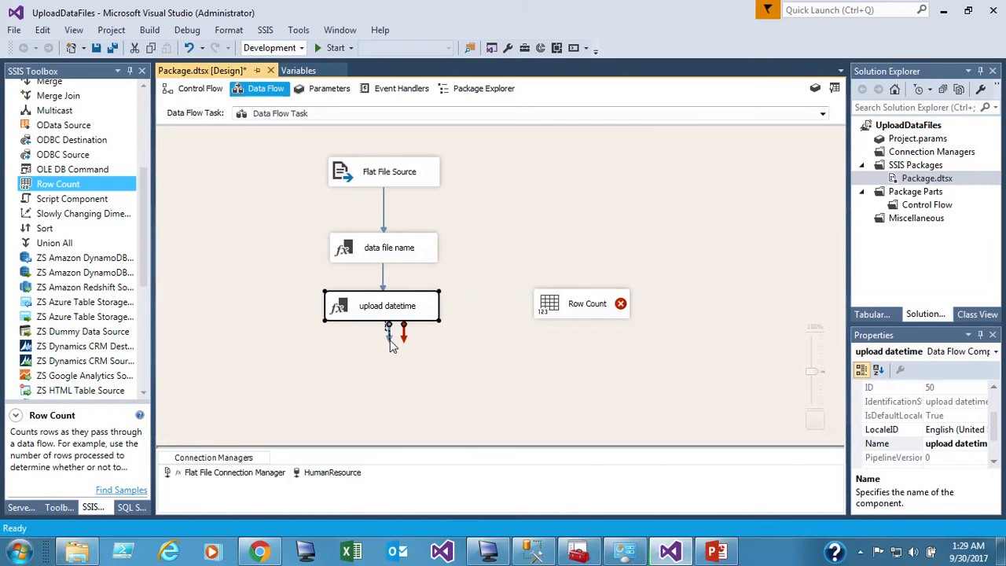
{"action": "left_click_drag", "start_coordinate": [393, 346], "coordinate": [550, 306]}
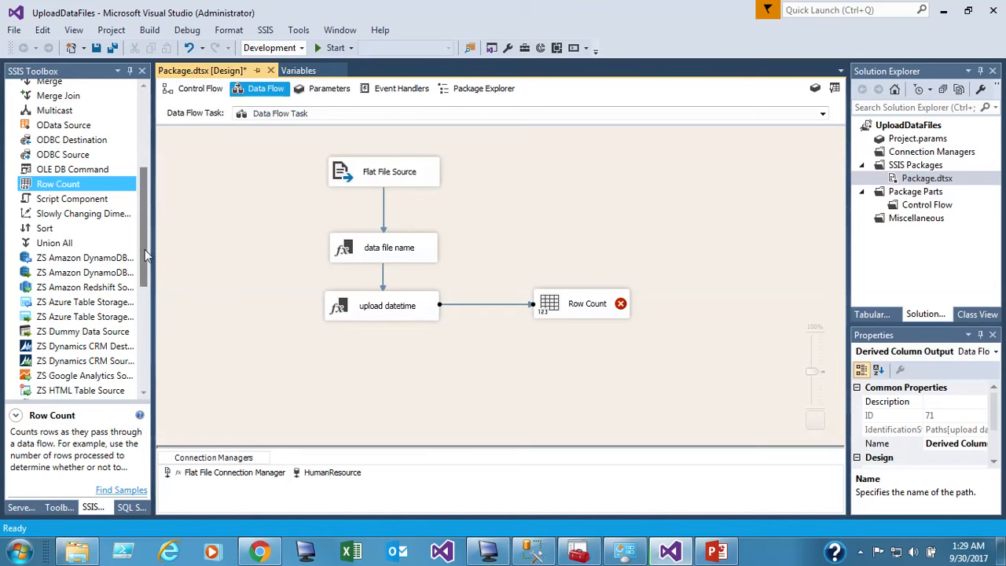
Configure the Row Count transformation to store its count in the User::rowCount variable.
{"action": "left_click", "coordinate": [582, 309]}
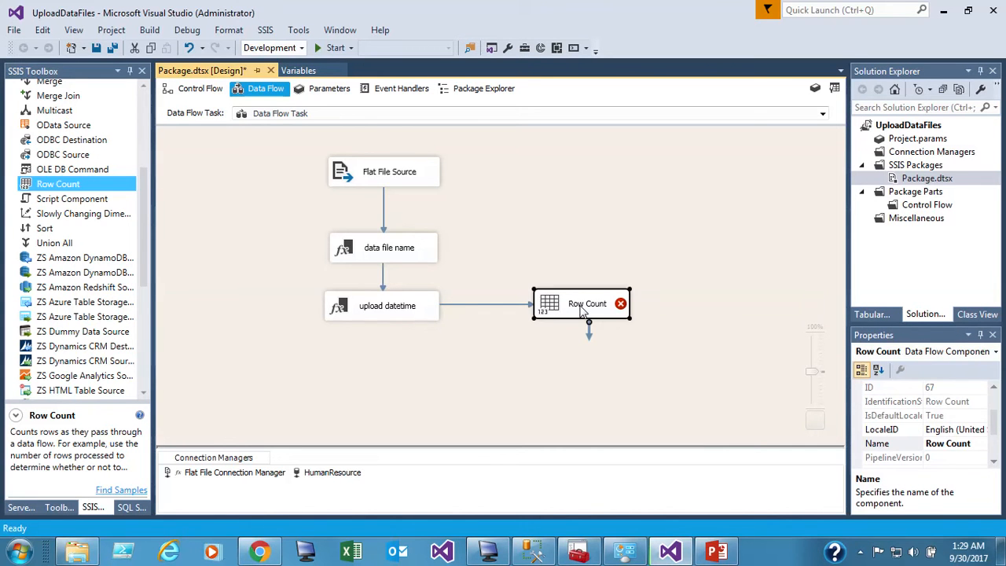
{"action": "right_click", "coordinate": [582, 309]}
{"action": "left_click", "coordinate": [597, 317]}
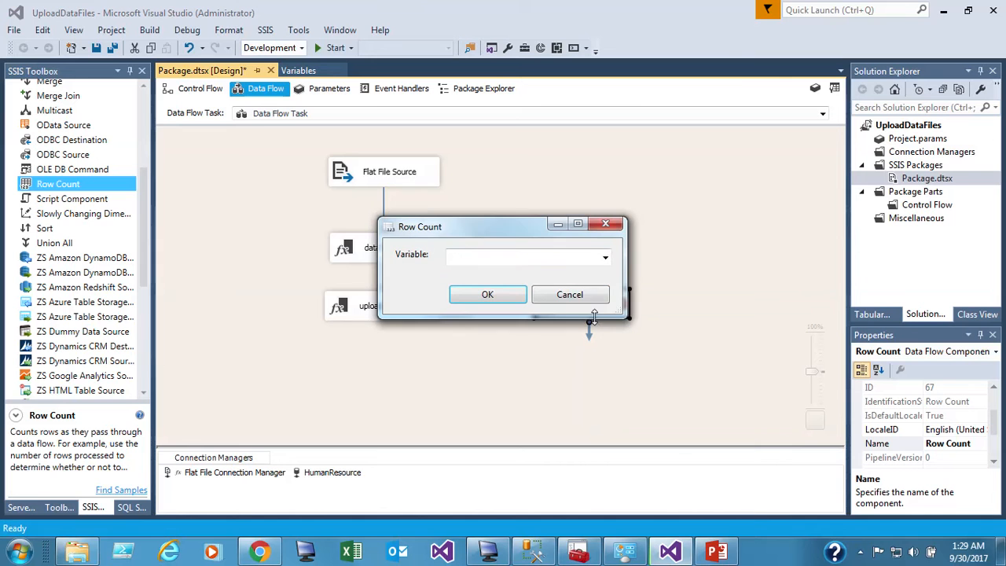
{"action": "left_click", "coordinate": [605, 257]}
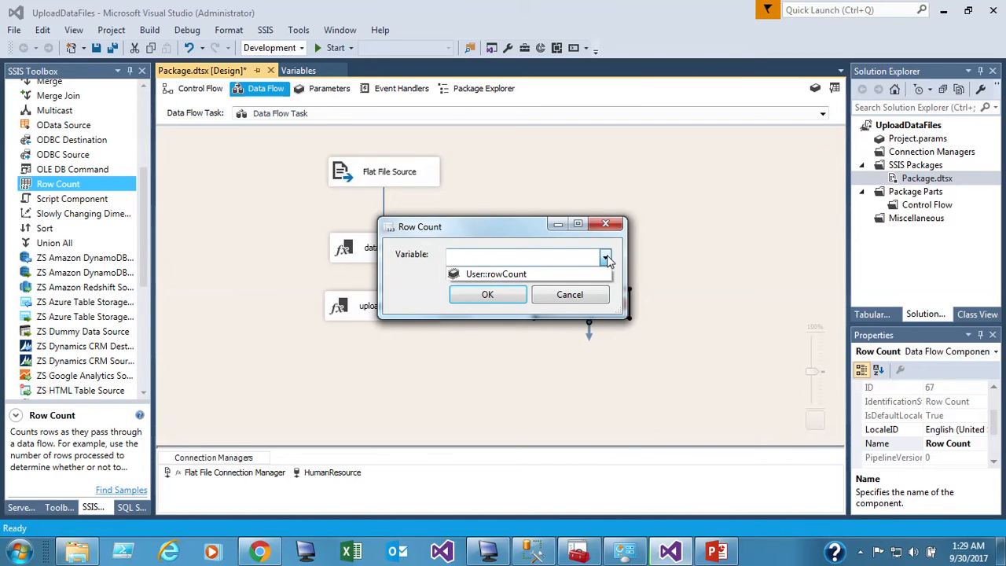
{"action": "left_click", "coordinate": [564, 273]}
{"action": "left_click", "coordinate": [491, 292]}
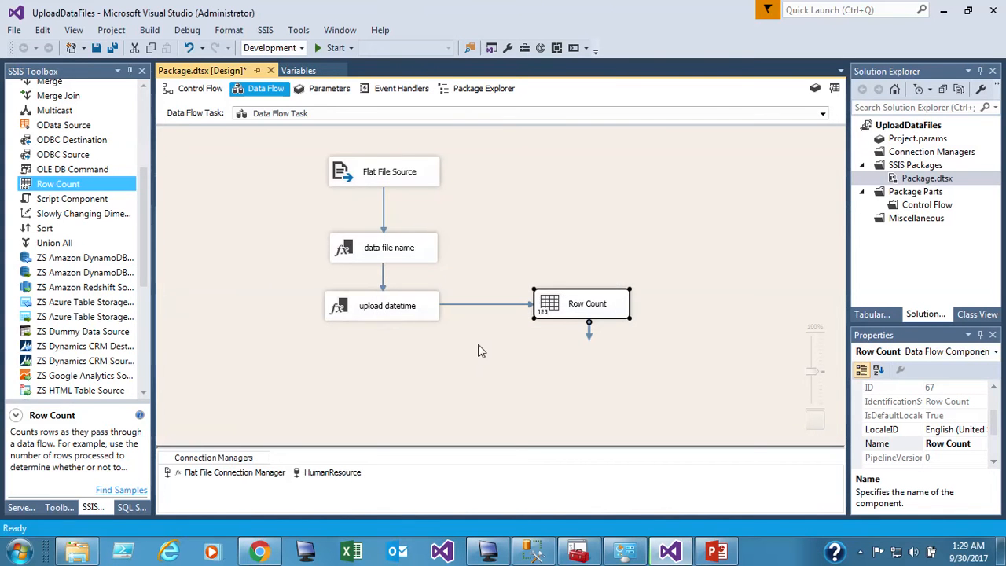
Add a SQL Server destination that uses the HumanResource connection manager and place it below upload datetime.
{"action": "scroll", "coordinate": [145, 218], "scroll_direction": "up", "scroll_amount": 5}
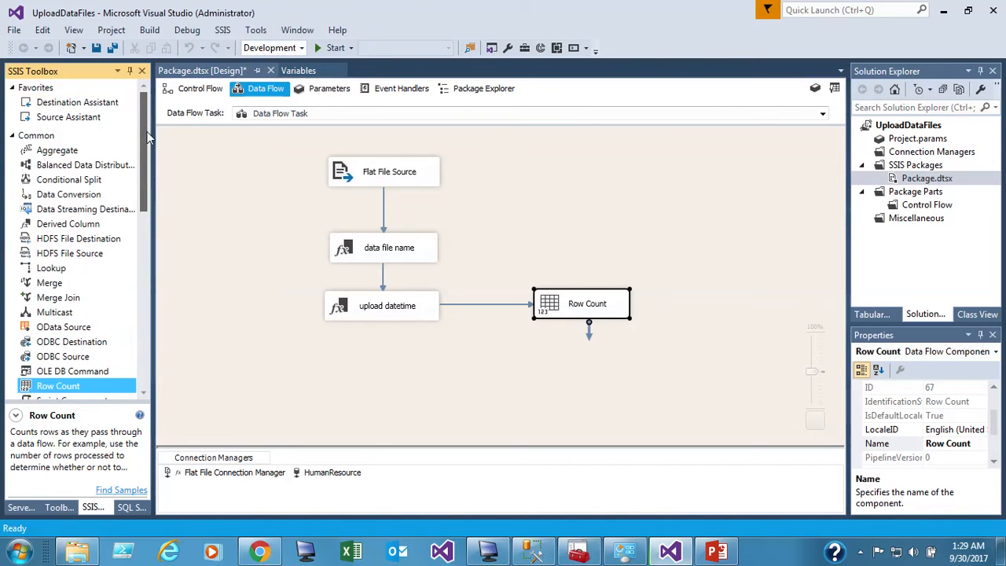
{"action": "left_click", "coordinate": [70, 103]}
{"action": "left_click_drag", "start_coordinate": [71, 107], "coordinate": [334, 353]}
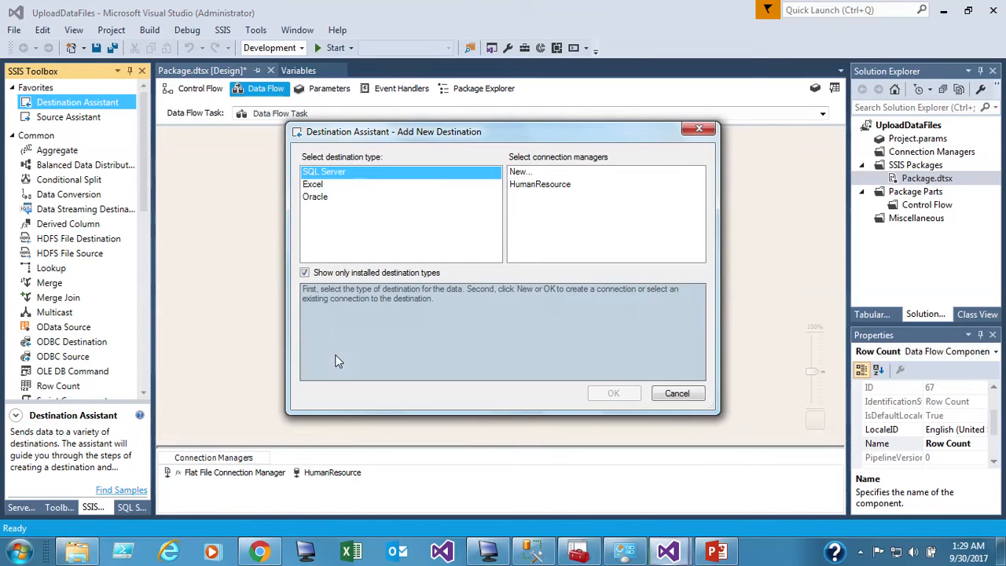
{"action": "left_click", "coordinate": [534, 185]}
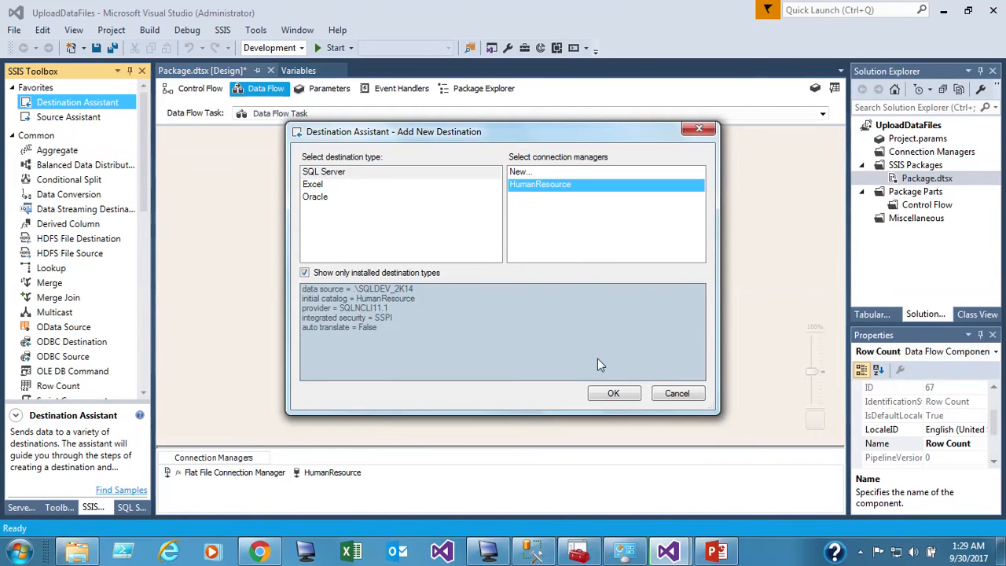
{"action": "left_click", "coordinate": [611, 394]}
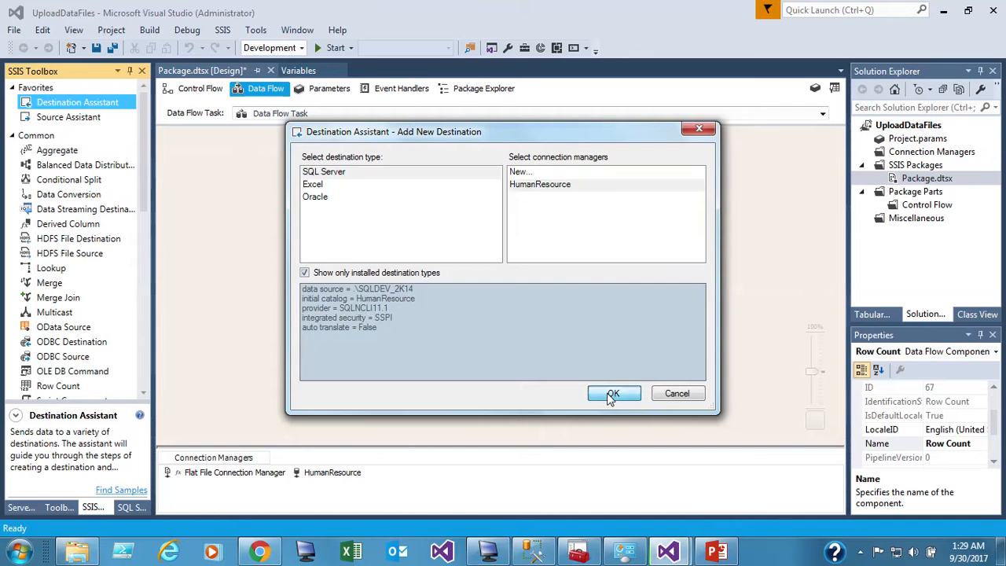
{"action": "left_click_drag", "start_coordinate": [402, 367], "coordinate": [386, 373]}
Rename the OLE DB destination as "Monthly Data table" and connect Row Count's output to it.
{"action": "left_click", "coordinate": [386, 372]}
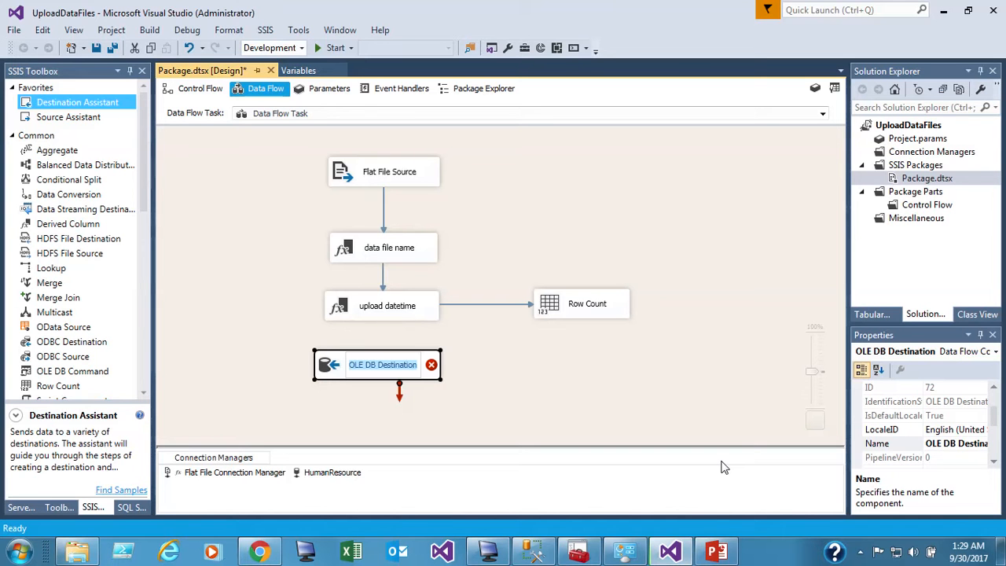
{"action": "type", "text": "M"}
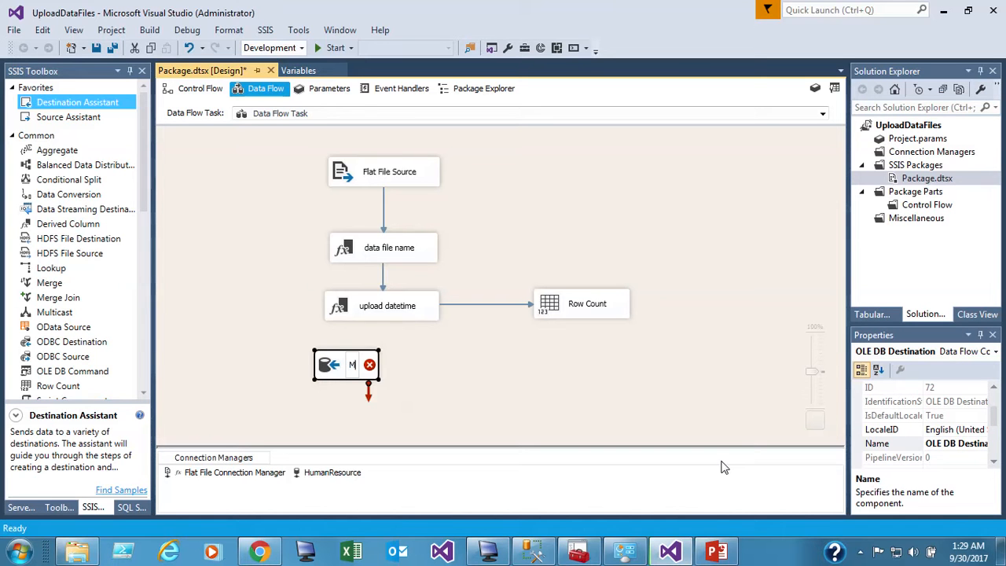
{"action": "type", "text": "onthly Data table"}
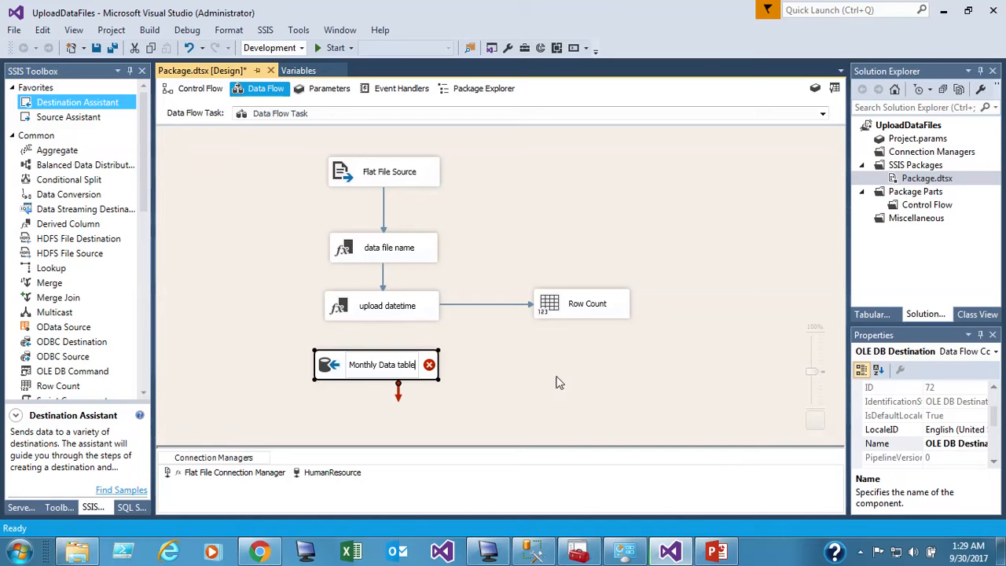
{"action": "left_click", "coordinate": [535, 356]}
{"action": "left_click", "coordinate": [542, 303]}
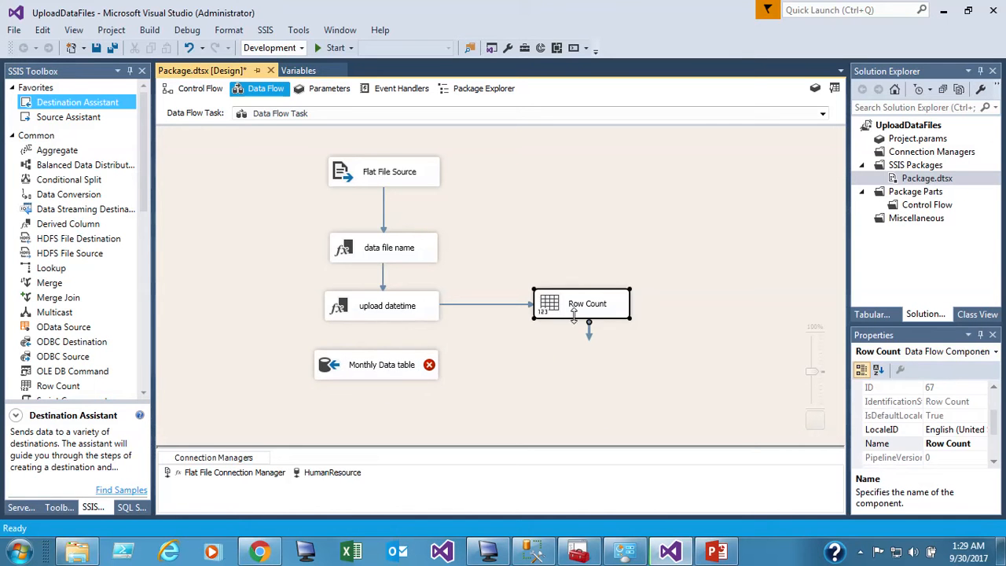
{"action": "left_click_drag", "start_coordinate": [588, 331], "coordinate": [377, 371]}
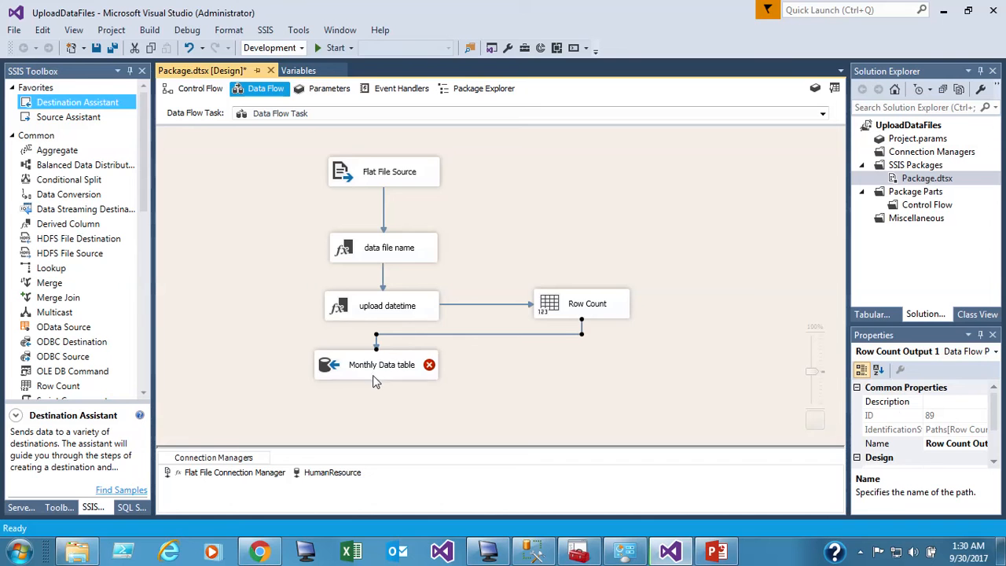
Set the Monthly Data table destination to load into the [dbo].[Monthly_Data] table.
{"action": "double_click", "coordinate": [372, 375]}
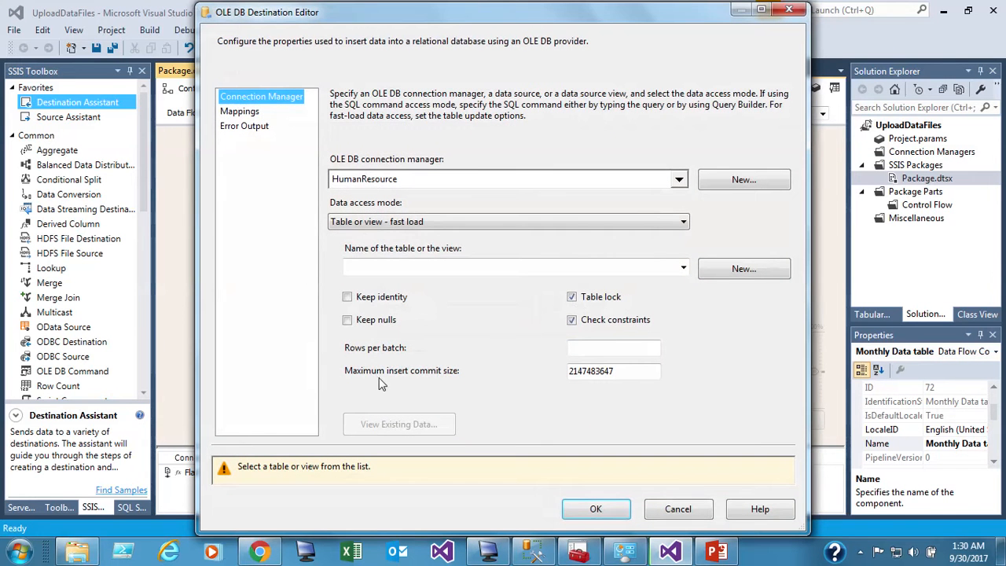
{"action": "left_click", "coordinate": [682, 267]}
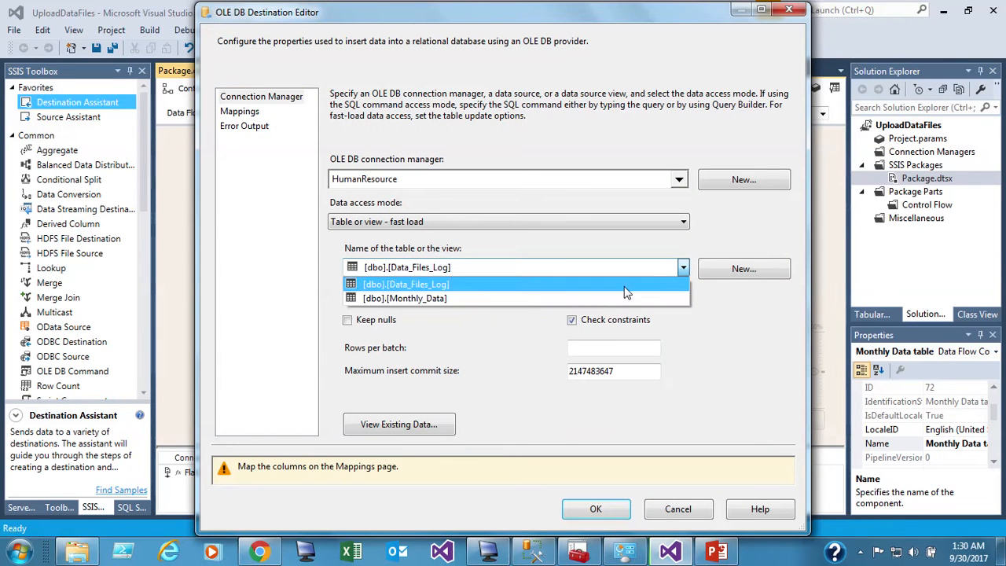
{"action": "left_click", "coordinate": [434, 298]}
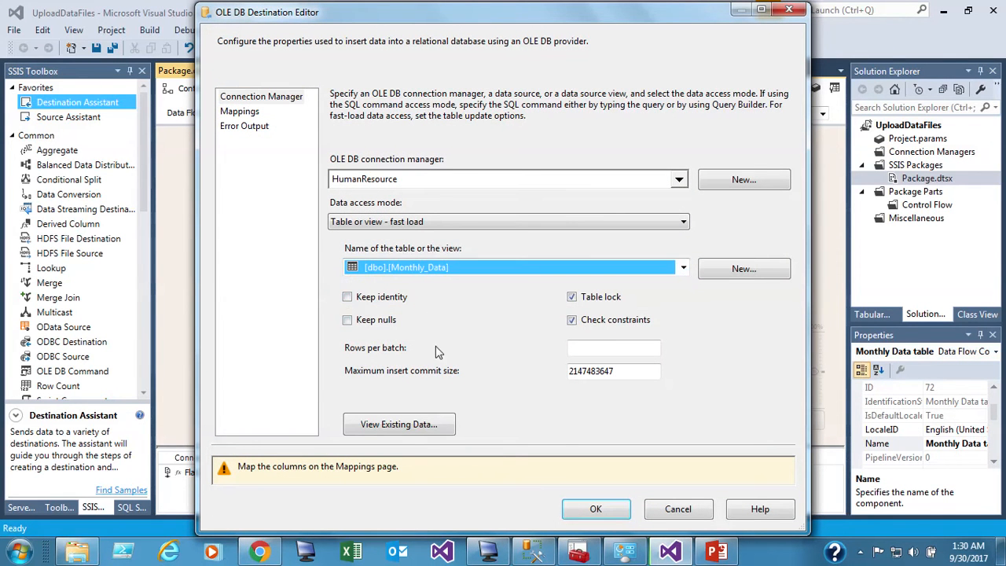
Map input columns Column 0, Column 1 and Column 2 to destination columns Column0, Column1 and Column2.
{"action": "left_click", "coordinate": [248, 113]}
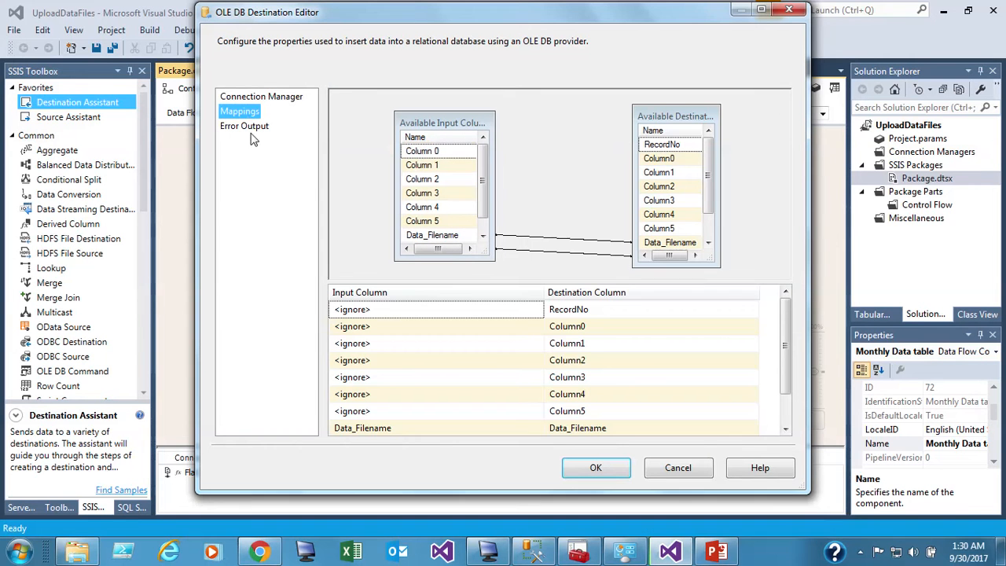
{"action": "left_click", "coordinate": [406, 331]}
{"action": "left_click", "coordinate": [537, 327]}
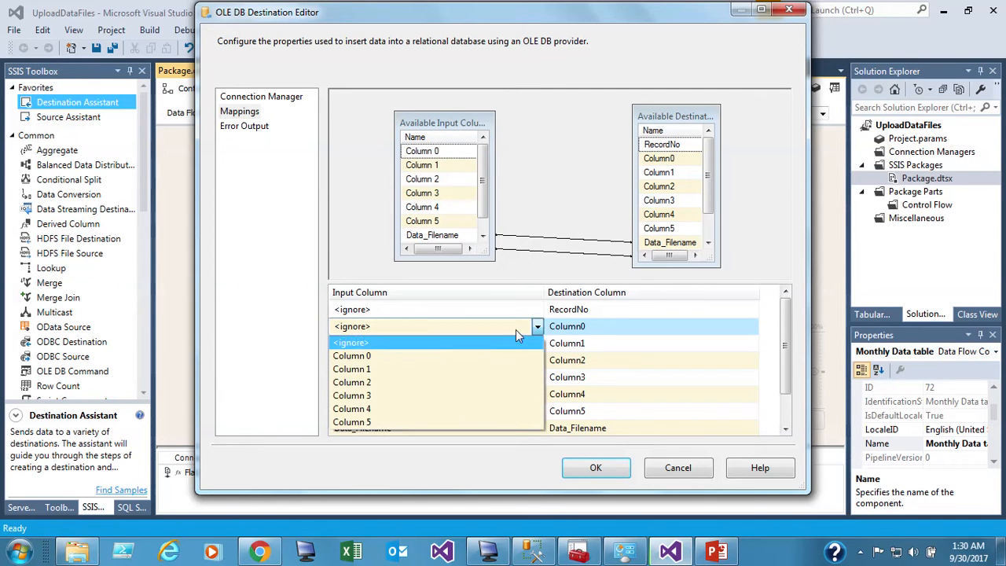
{"action": "left_click", "coordinate": [472, 355]}
{"action": "left_click", "coordinate": [490, 343]}
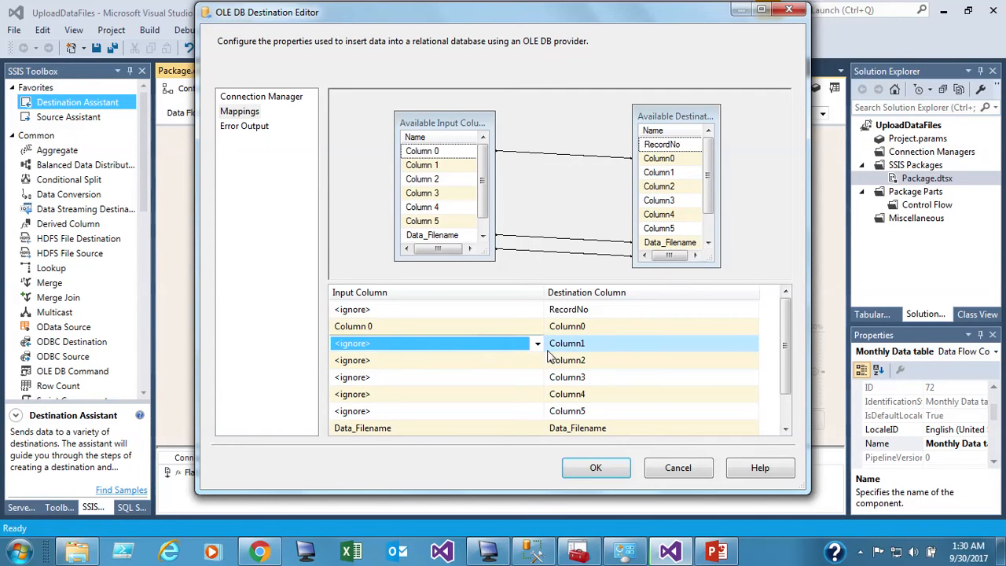
{"action": "left_click", "coordinate": [537, 343]}
{"action": "left_click", "coordinate": [491, 375]}
{"action": "left_click", "coordinate": [472, 360]}
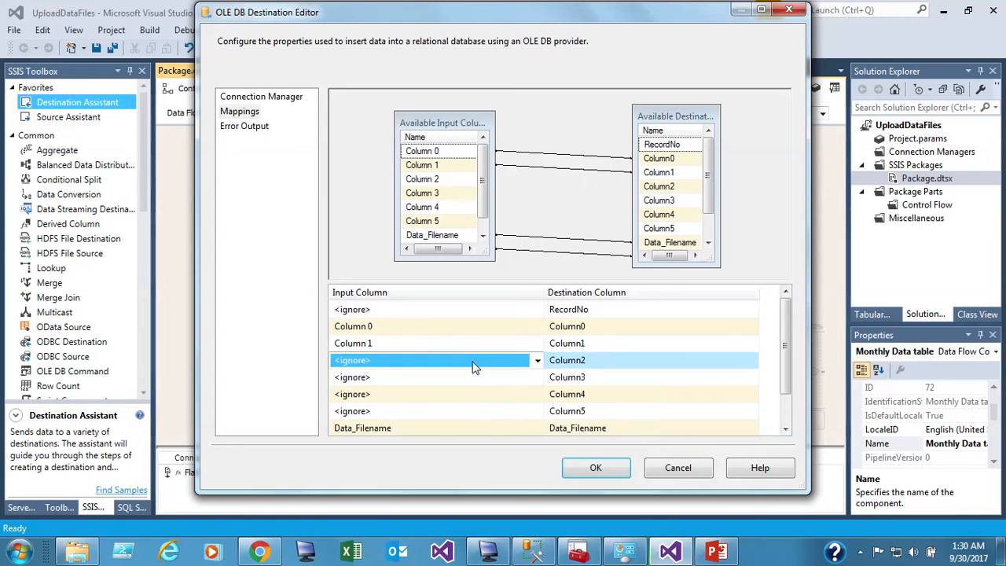
{"action": "left_click", "coordinate": [472, 360]}
{"action": "left_click", "coordinate": [435, 389]}
Map input columns Column 3, Column 4 and Column 5 to destination columns Column3, Column4 and Column5, and accept the destination settings.
{"action": "left_click", "coordinate": [432, 377]}
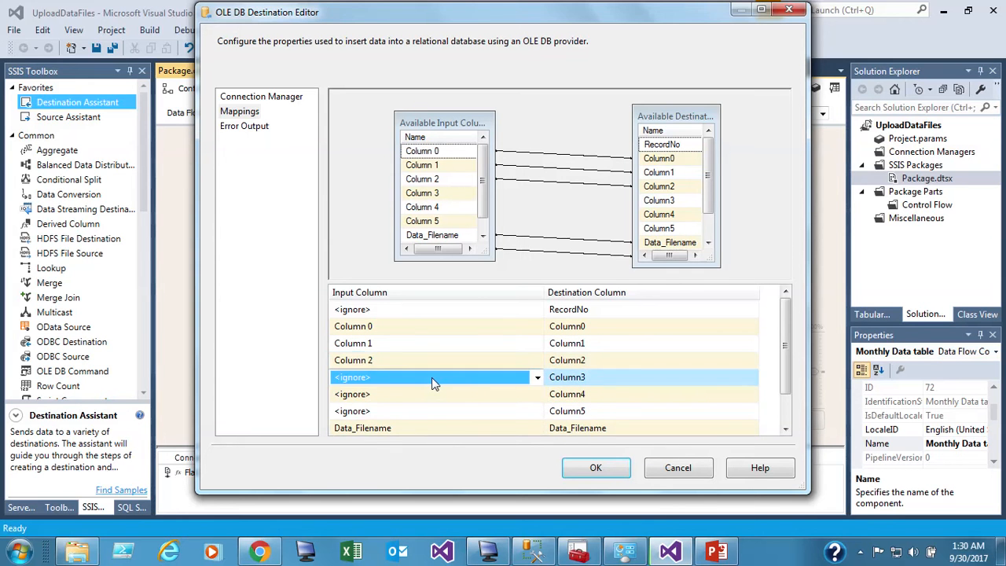
{"action": "left_click", "coordinate": [432, 377]}
{"action": "left_click", "coordinate": [416, 406]}
{"action": "left_click", "coordinate": [413, 393]}
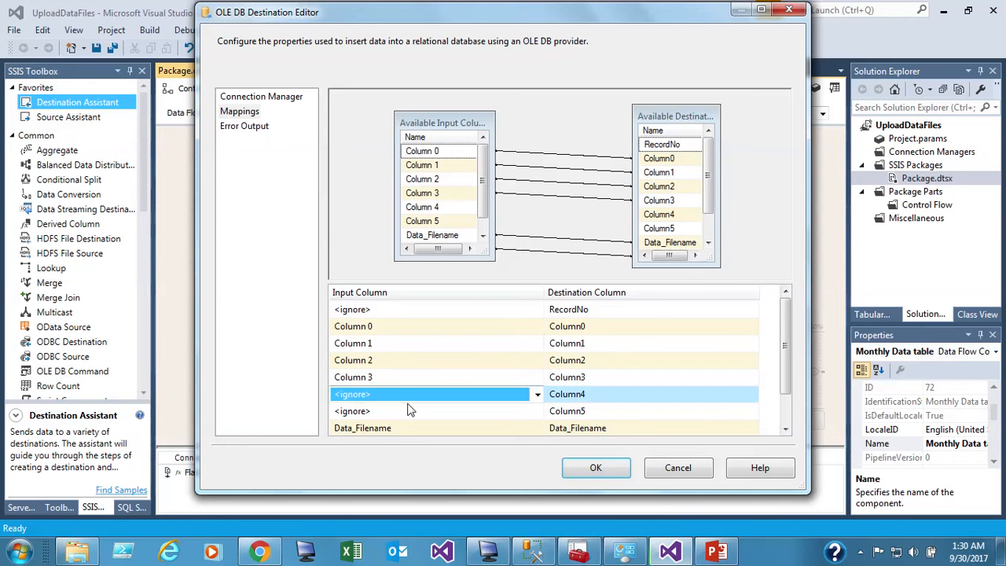
{"action": "left_click", "coordinate": [413, 393]}
{"action": "scroll", "coordinate": [781, 351], "scroll_direction": "down", "scroll_amount": 3}
{"action": "left_click", "coordinate": [409, 377]}
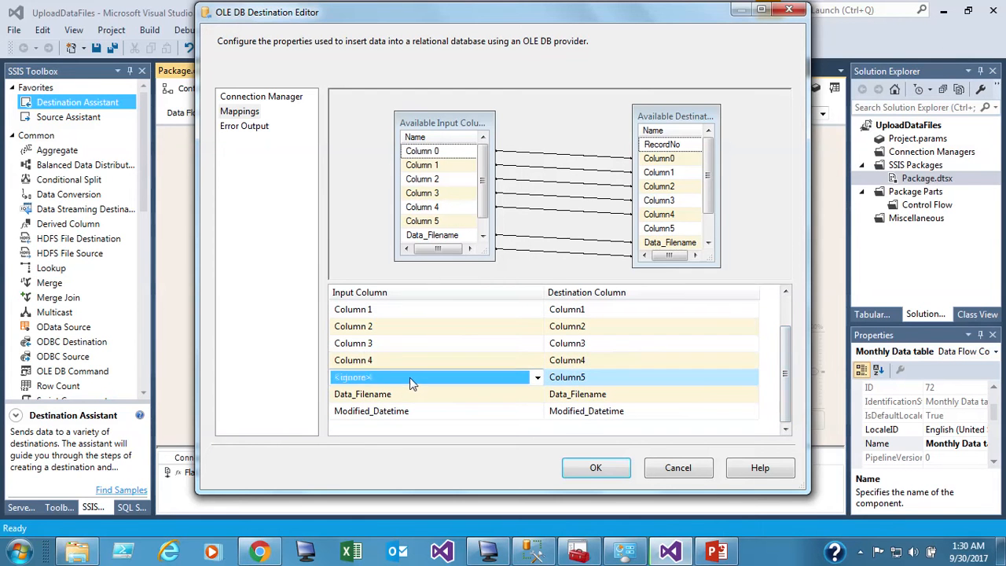
{"action": "left_click", "coordinate": [410, 377]}
{"action": "left_click", "coordinate": [396, 407]}
{"action": "left_click", "coordinate": [595, 469]}
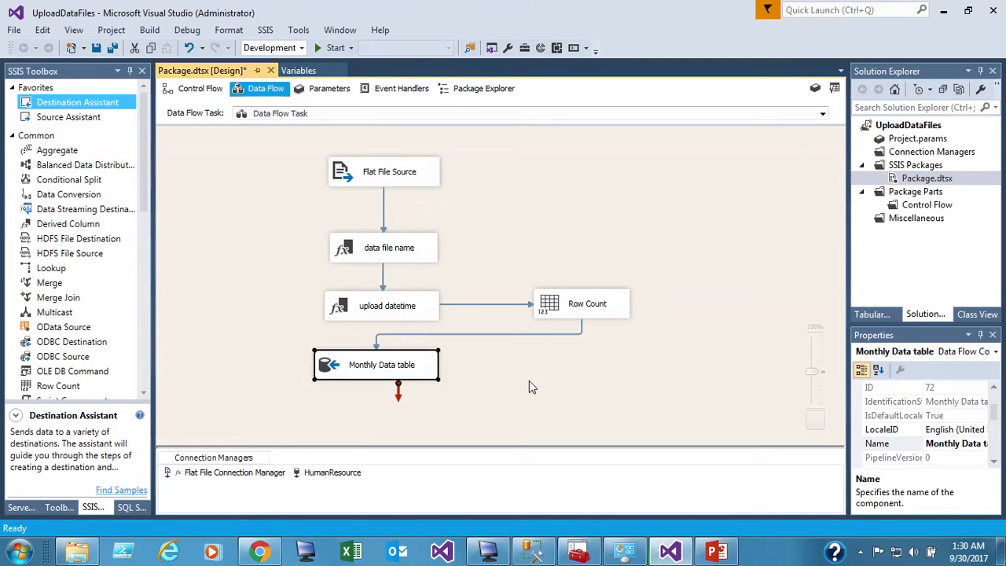
In the control flow, add a File System Task inside the Upload data files loop and connect the Data Flow Task to it.
{"action": "left_click", "coordinate": [198, 89]}
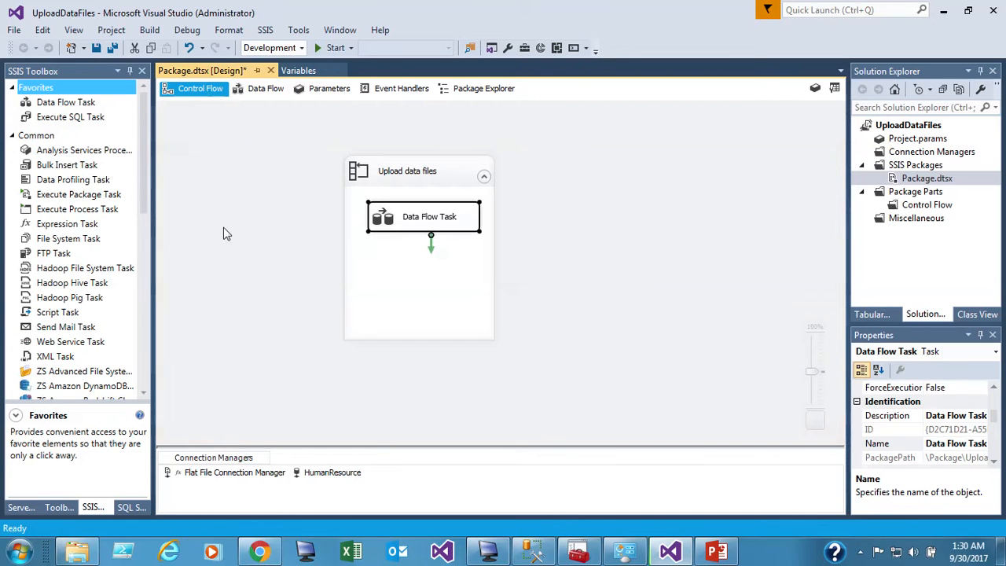
{"action": "left_click", "coordinate": [390, 228]}
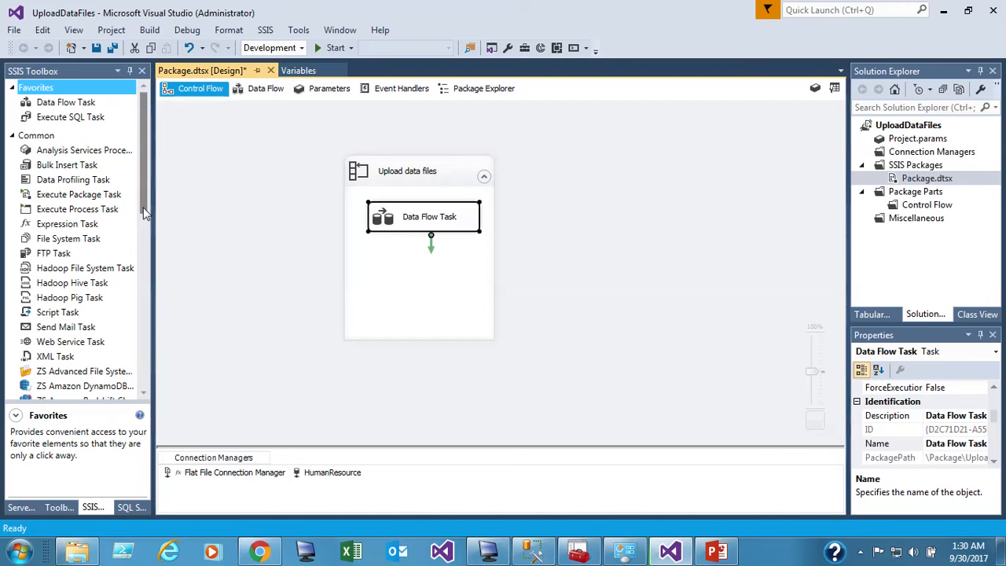
{"action": "left_click_drag", "start_coordinate": [79, 242], "coordinate": [372, 260]}
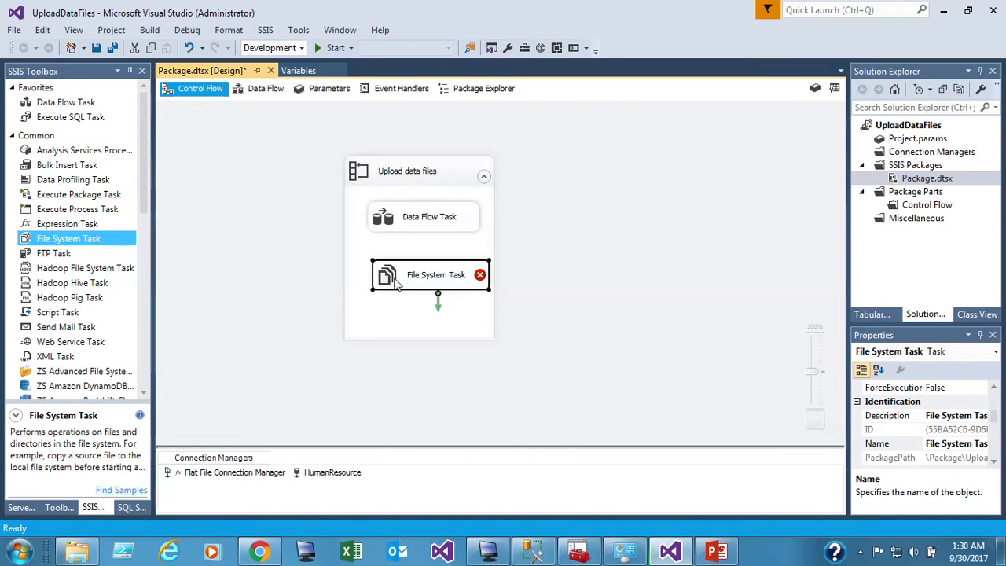
{"action": "left_click", "coordinate": [430, 225]}
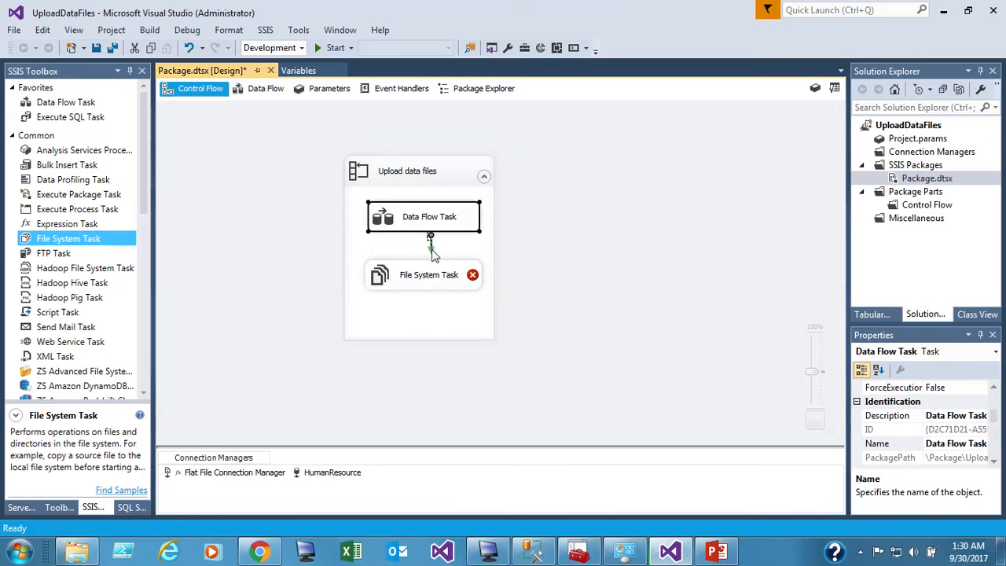
{"action": "left_click_drag", "start_coordinate": [430, 252], "coordinate": [432, 281]}
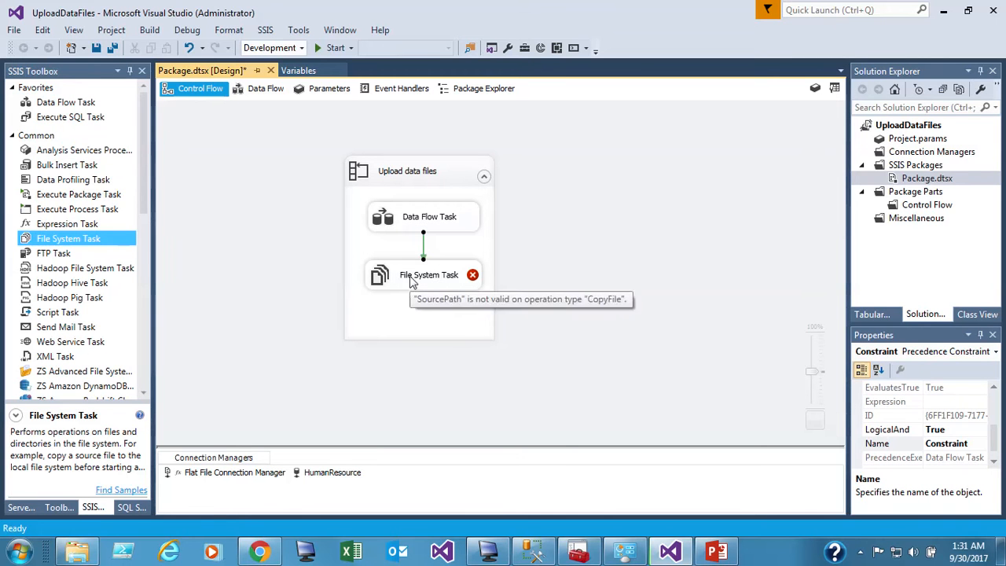
Rename the File System Task as "archive file".
{"action": "left_click", "coordinate": [417, 283]}
{"action": "left_click", "coordinate": [434, 283]}
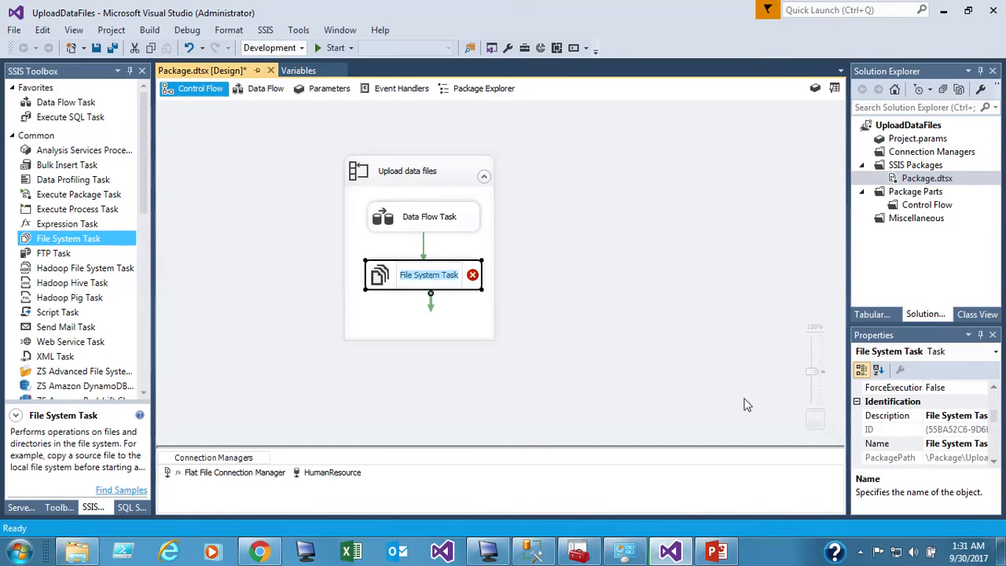
{"action": "type", "text": "a"}
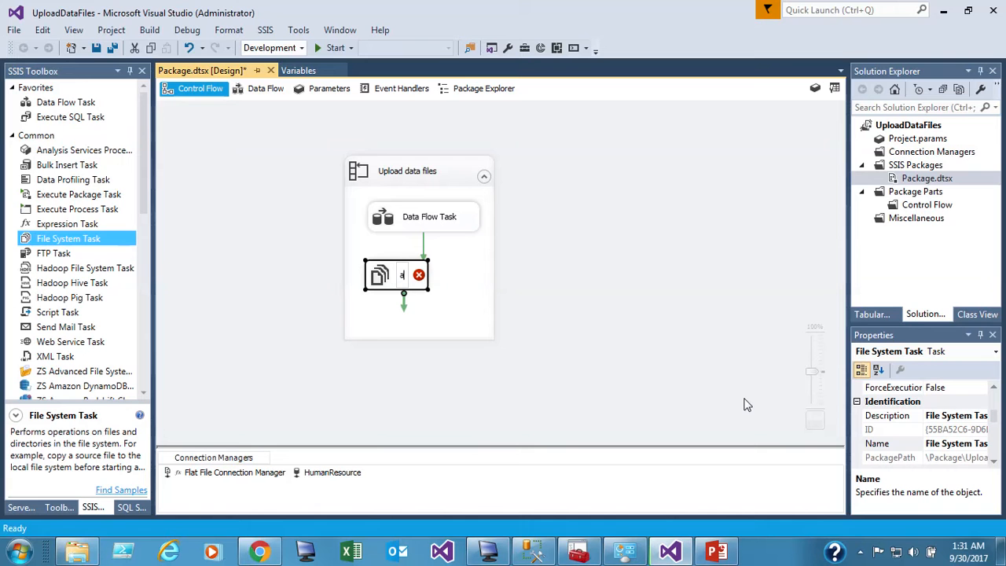
{"action": "type", "text": "rchive file"}
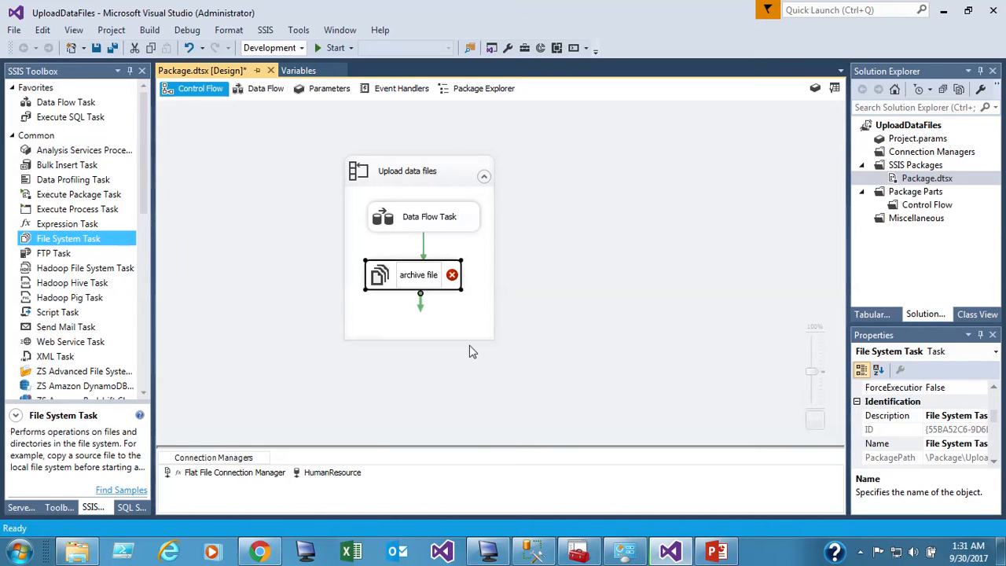
{"action": "left_click", "coordinate": [466, 328]}
Open the archive file task's settings and start a new destination connection with usage type Existing folder.
{"action": "left_click", "coordinate": [401, 289]}
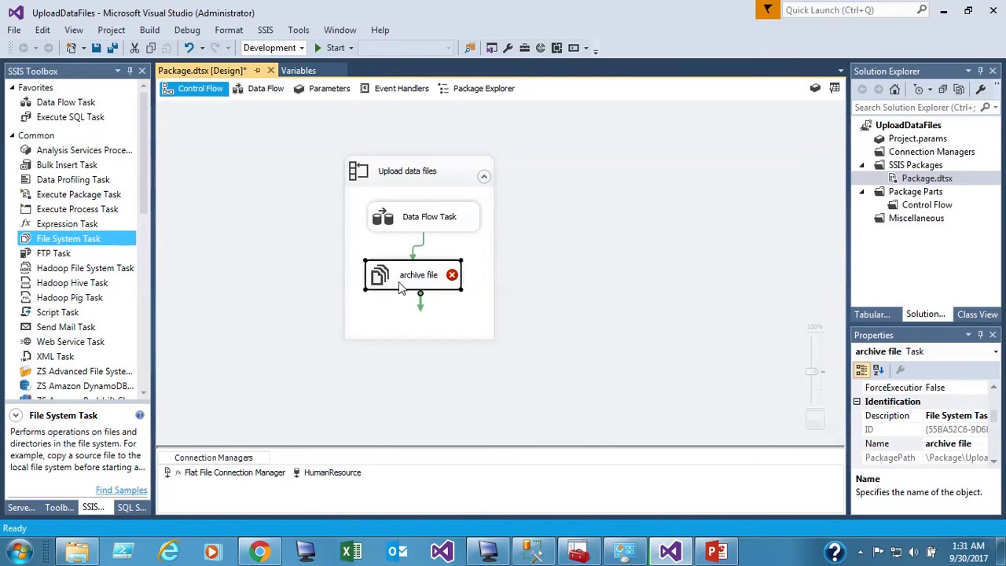
{"action": "double_click", "coordinate": [401, 288]}
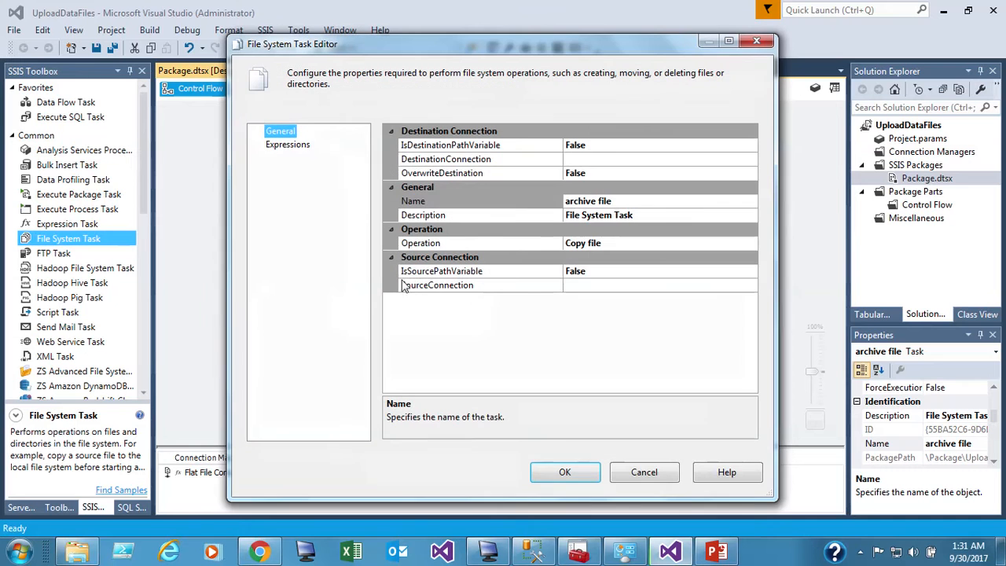
{"action": "left_click", "coordinate": [597, 160]}
{"action": "left_click", "coordinate": [609, 145]}
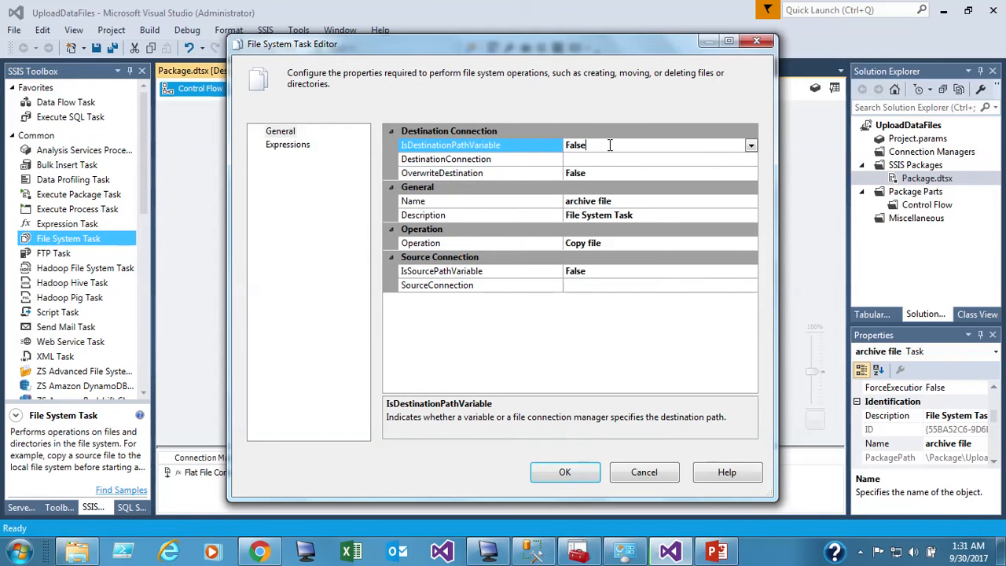
{"action": "left_click", "coordinate": [607, 160]}
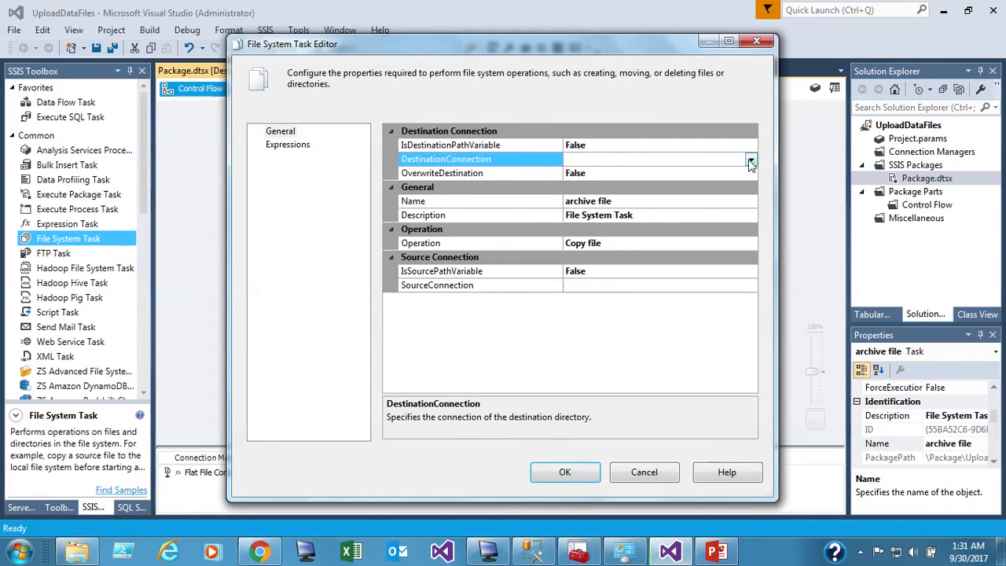
{"action": "left_click", "coordinate": [750, 160]}
{"action": "left_click", "coordinate": [634, 175]}
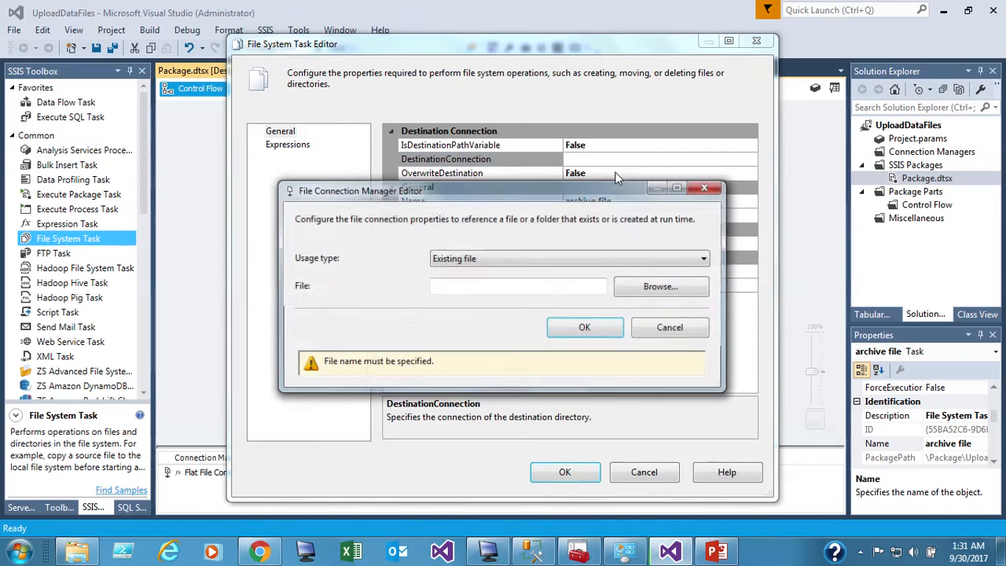
{"action": "left_click", "coordinate": [481, 258]}
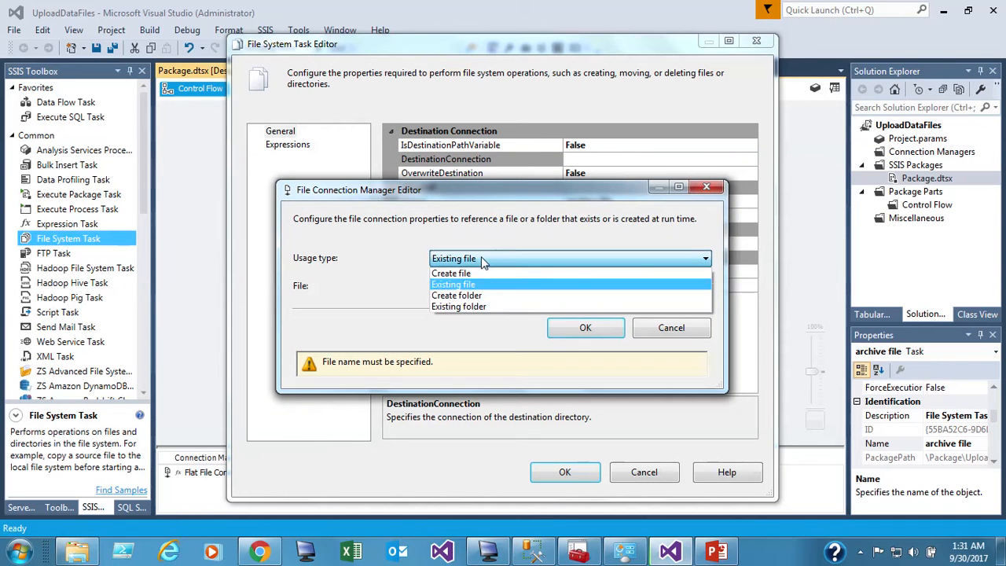
{"action": "left_click", "coordinate": [455, 307]}
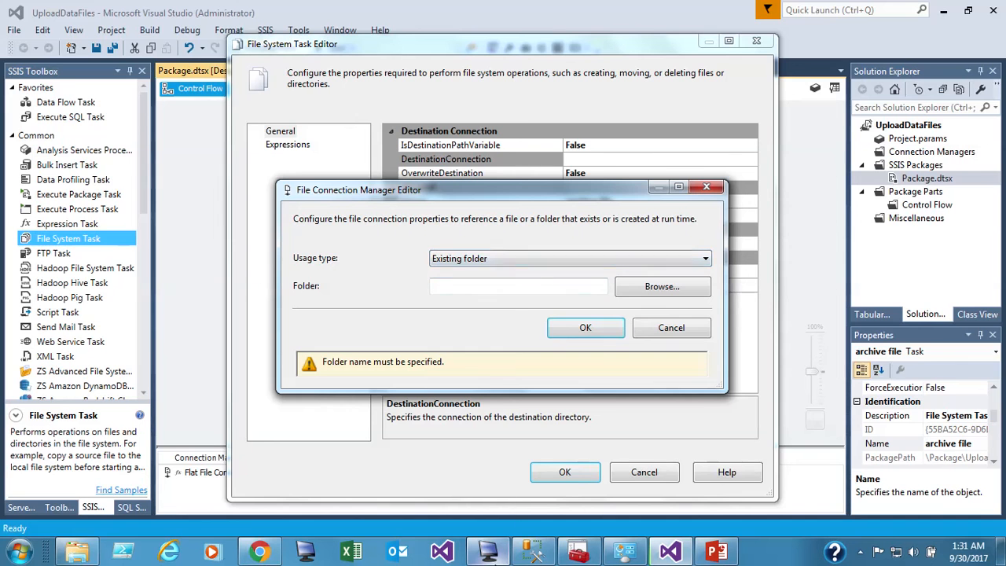
Point the destination connection at the folder C:\DataFiles\Archives and accept it.
{"action": "left_click", "coordinate": [487, 549]}
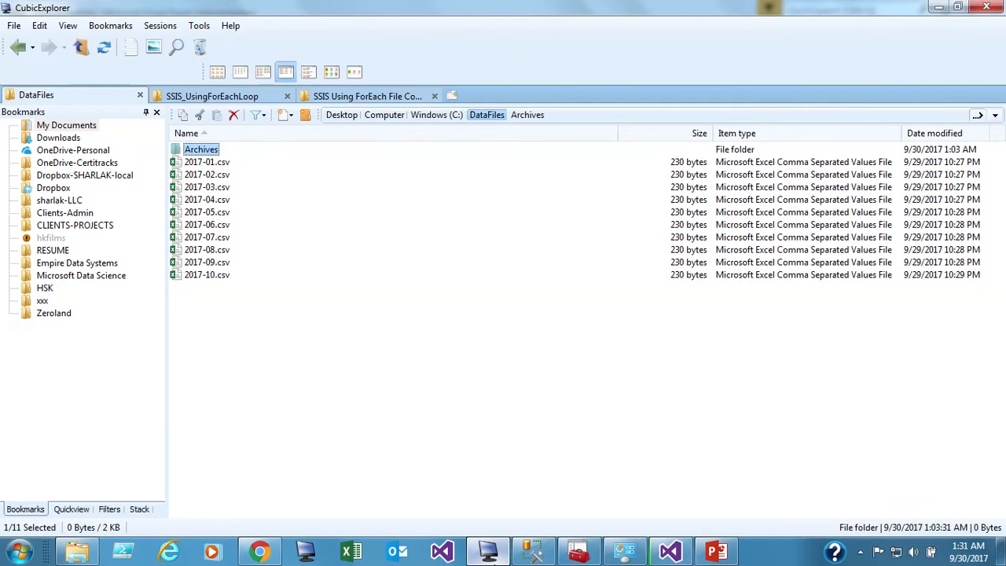
{"action": "left_click", "coordinate": [489, 552]}
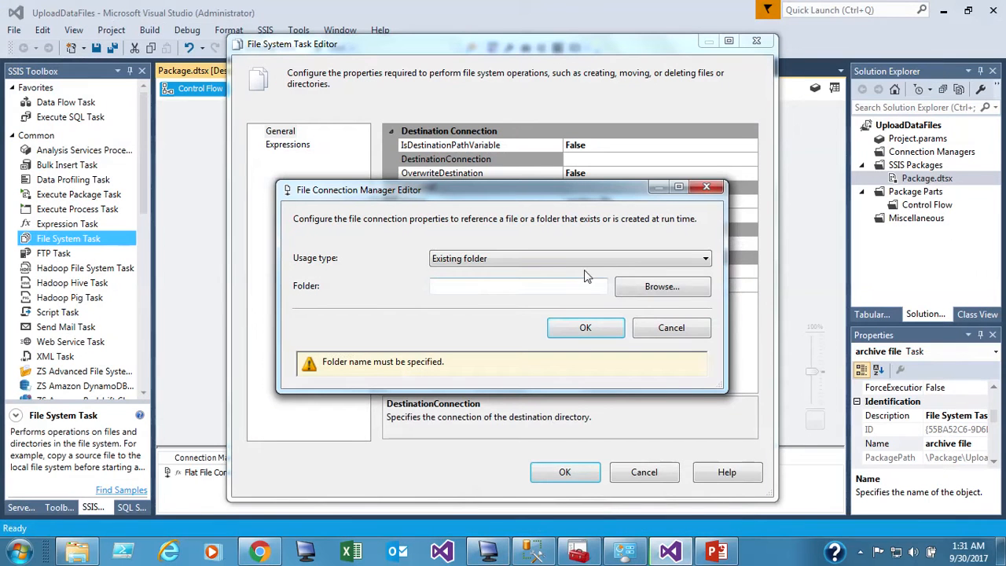
{"action": "left_click", "coordinate": [662, 290]}
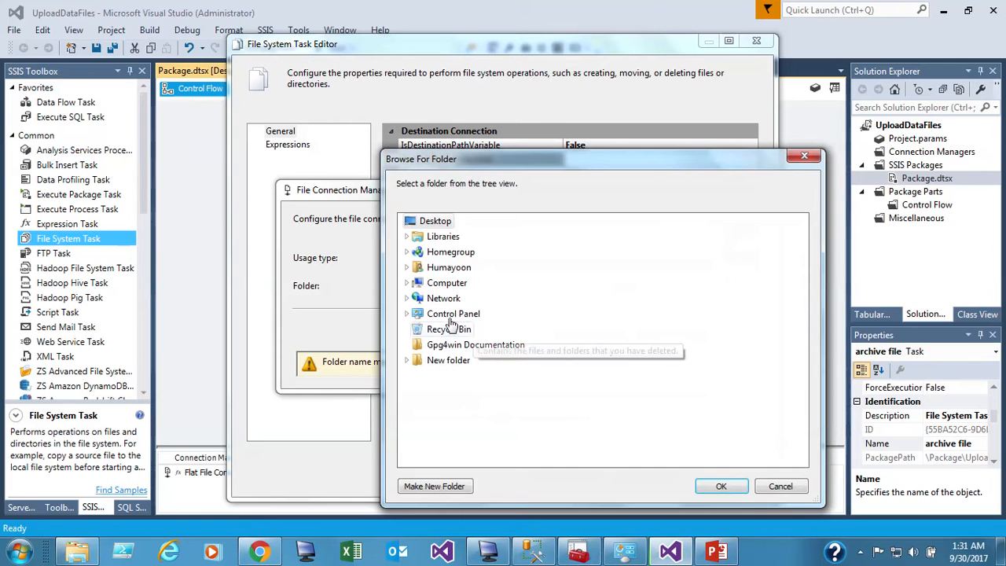
{"action": "double_click", "coordinate": [437, 284]}
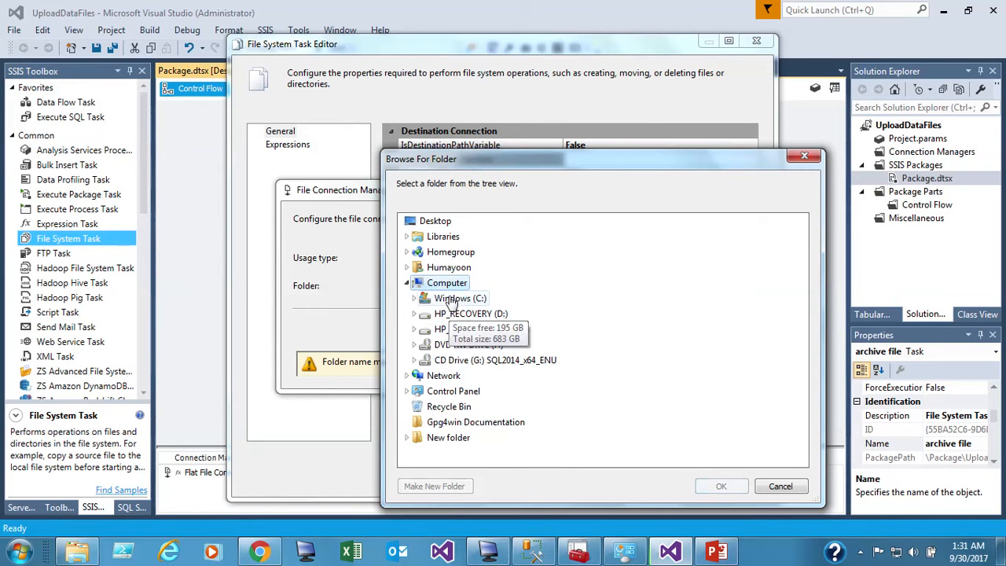
{"action": "double_click", "coordinate": [456, 299]}
{"action": "double_click", "coordinate": [459, 330]}
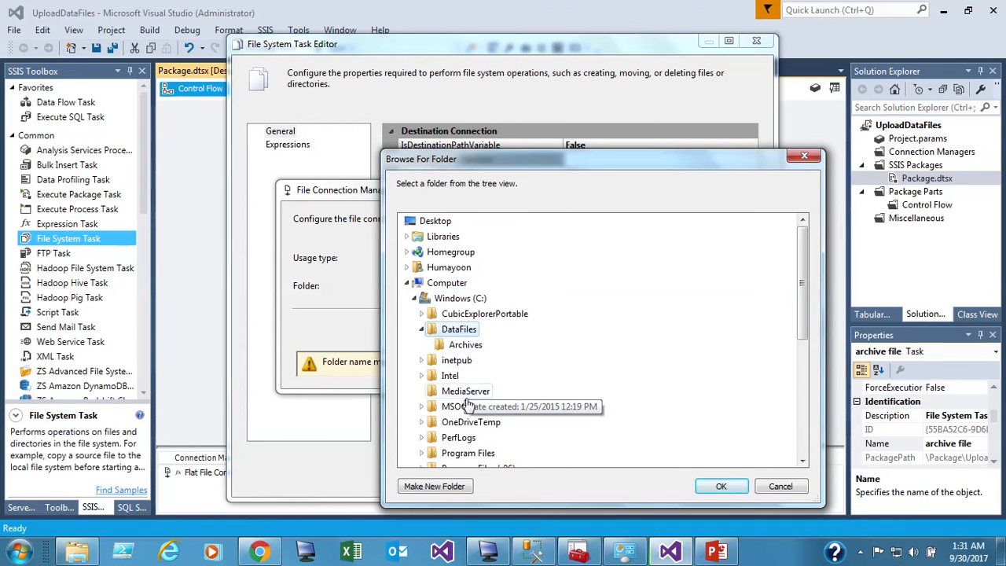
{"action": "left_click", "coordinate": [466, 346]}
{"action": "left_click", "coordinate": [719, 486]}
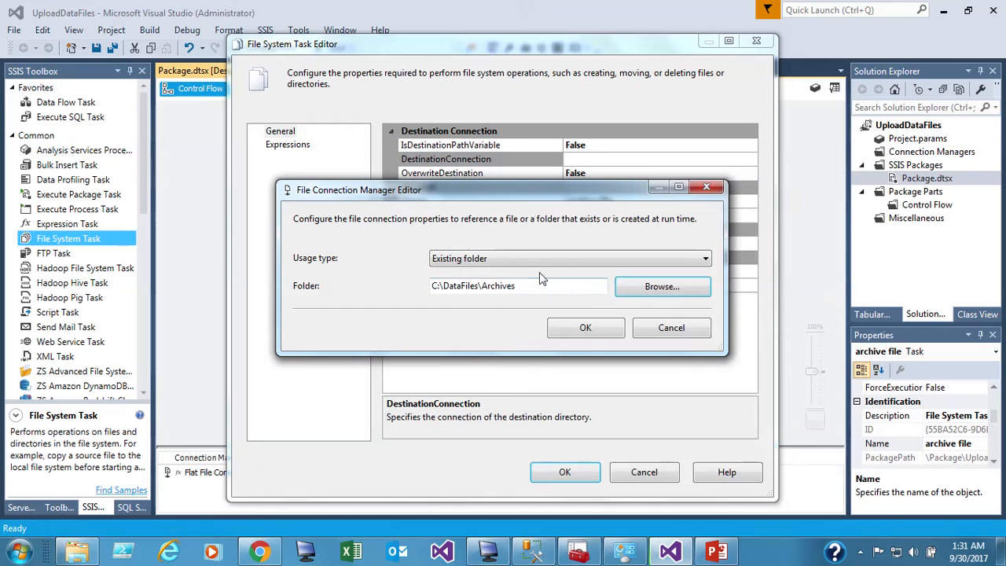
{"action": "left_click", "coordinate": [585, 327]}
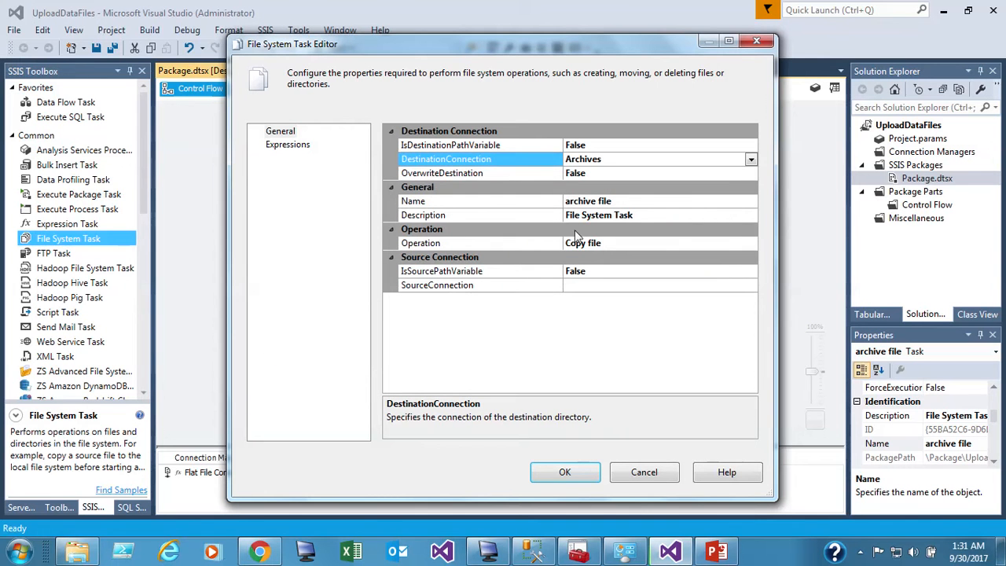
Set the archive file task's operation to Move file.
{"action": "left_click", "coordinate": [631, 243]}
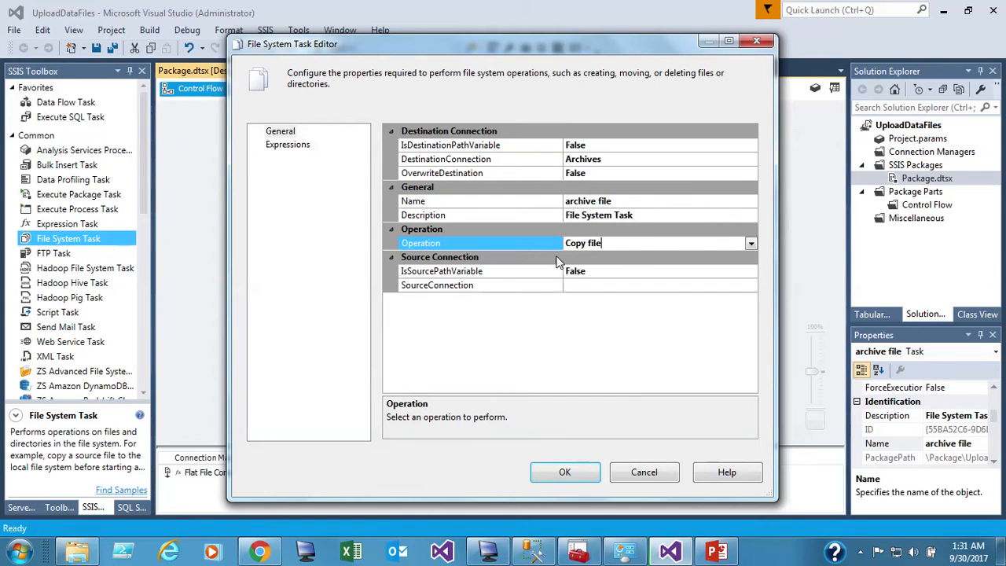
{"action": "left_click", "coordinate": [750, 243]}
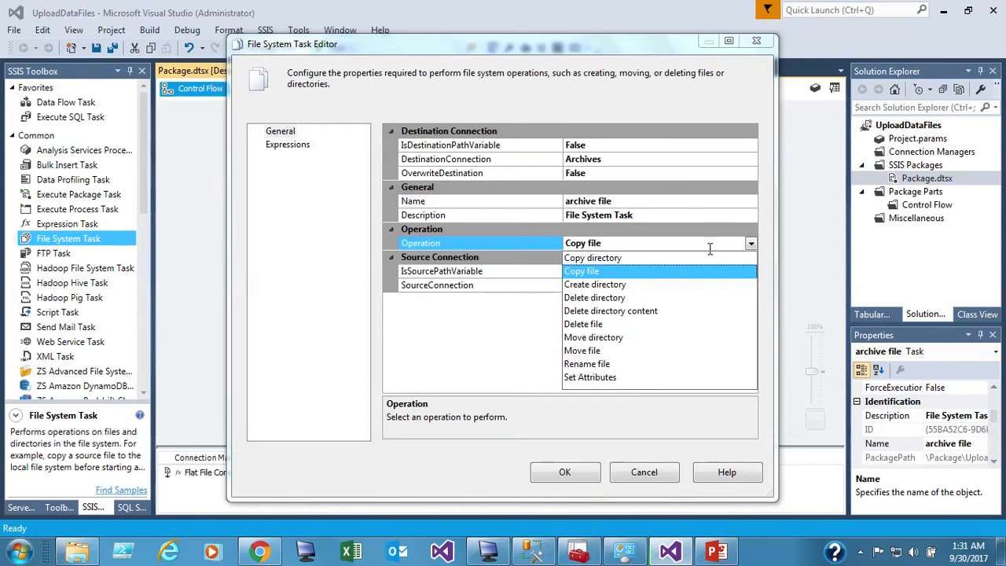
{"action": "left_click", "coordinate": [586, 350]}
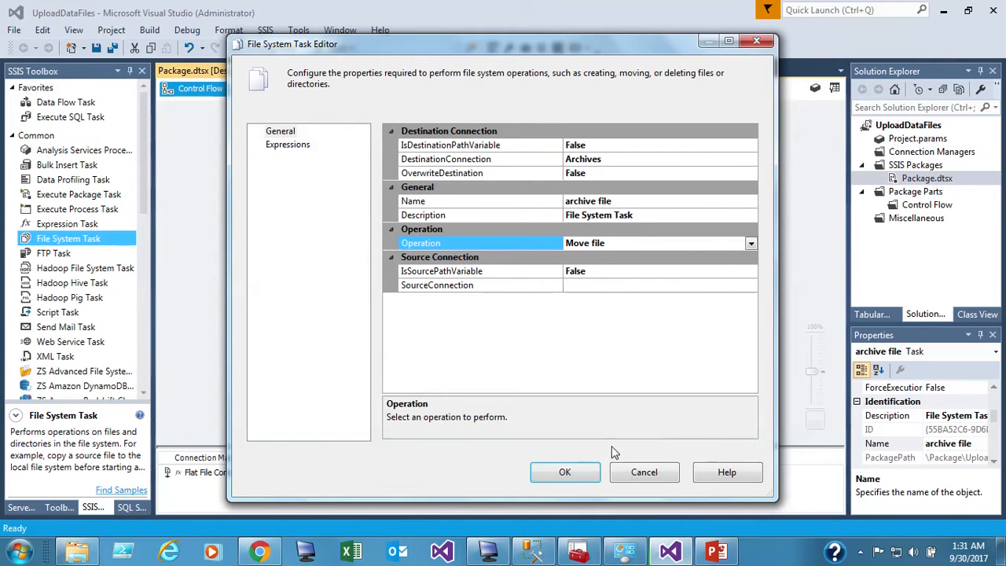
Set IsSourcePathVariable to True with User::fileName as the source variable, and accept the archive file task's settings.
{"action": "left_click", "coordinate": [635, 273]}
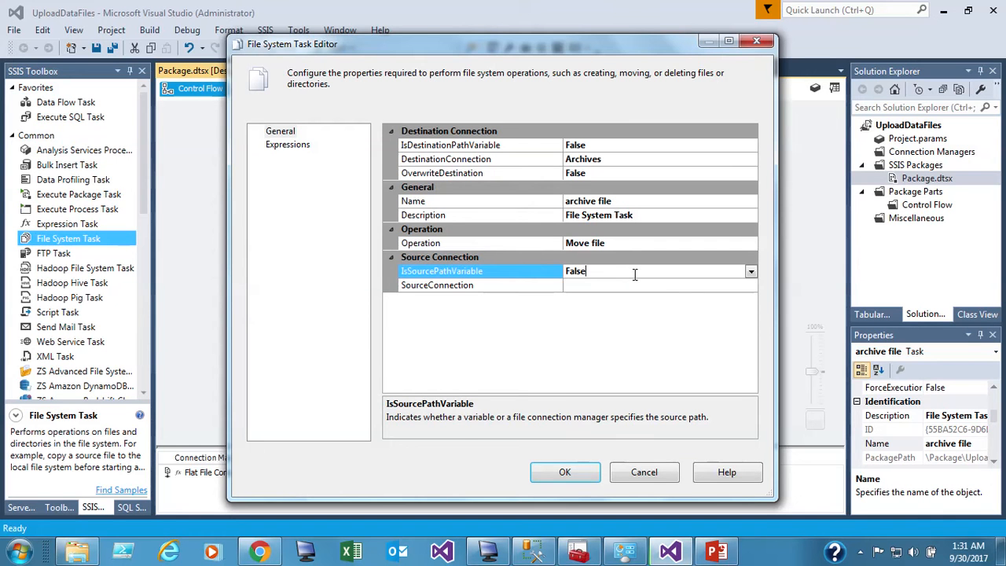
{"action": "left_click", "coordinate": [750, 272]}
{"action": "left_click", "coordinate": [588, 287]}
{"action": "left_click", "coordinate": [588, 285]}
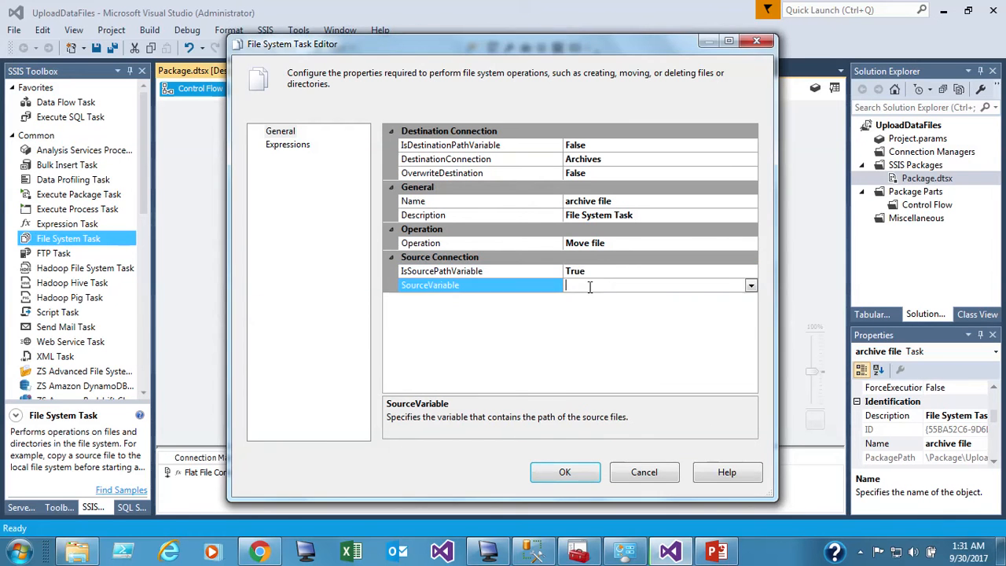
{"action": "left_click", "coordinate": [751, 287]}
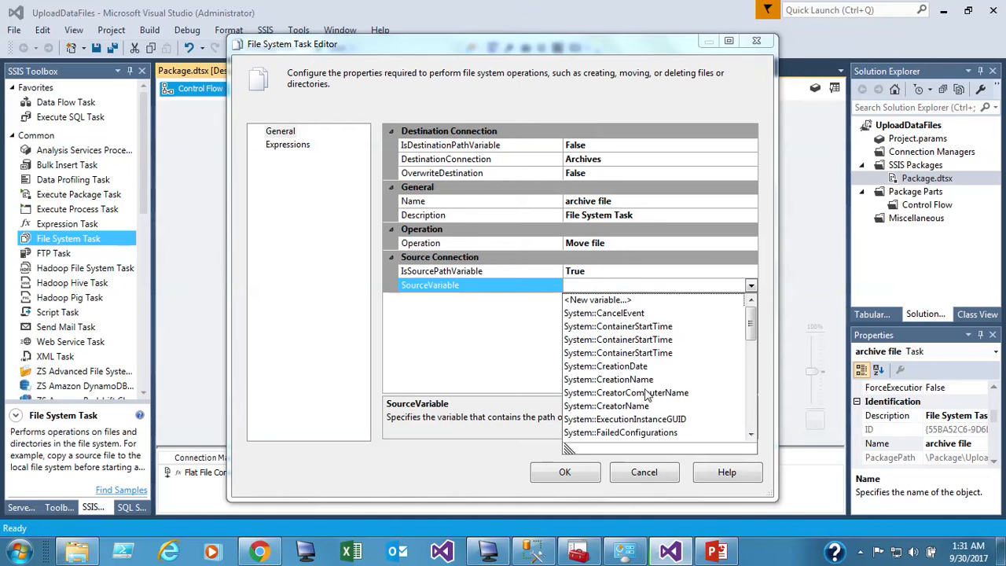
{"action": "scroll", "coordinate": [751, 432], "scroll_direction": "down", "scroll_amount": 10}
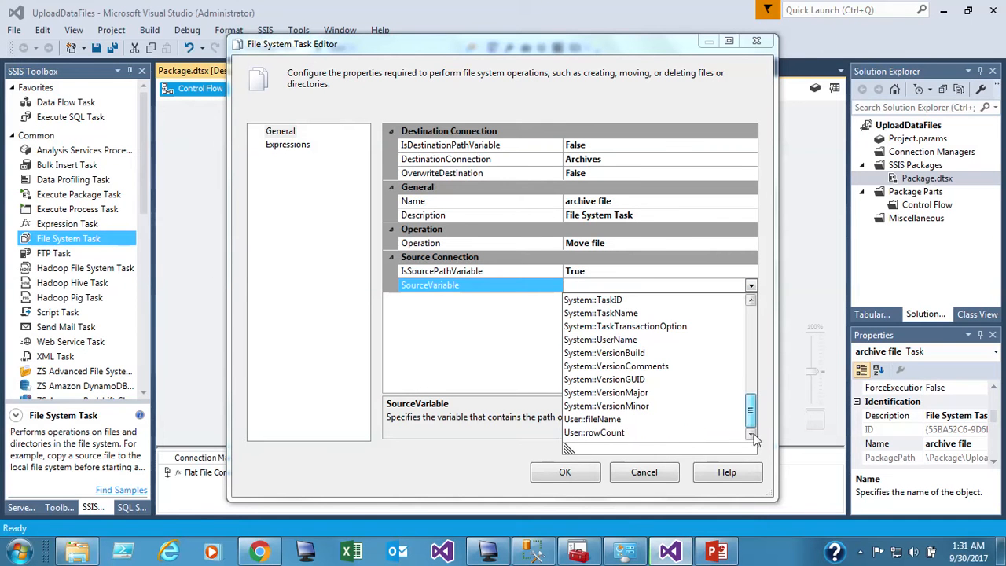
{"action": "left_click", "coordinate": [611, 422]}
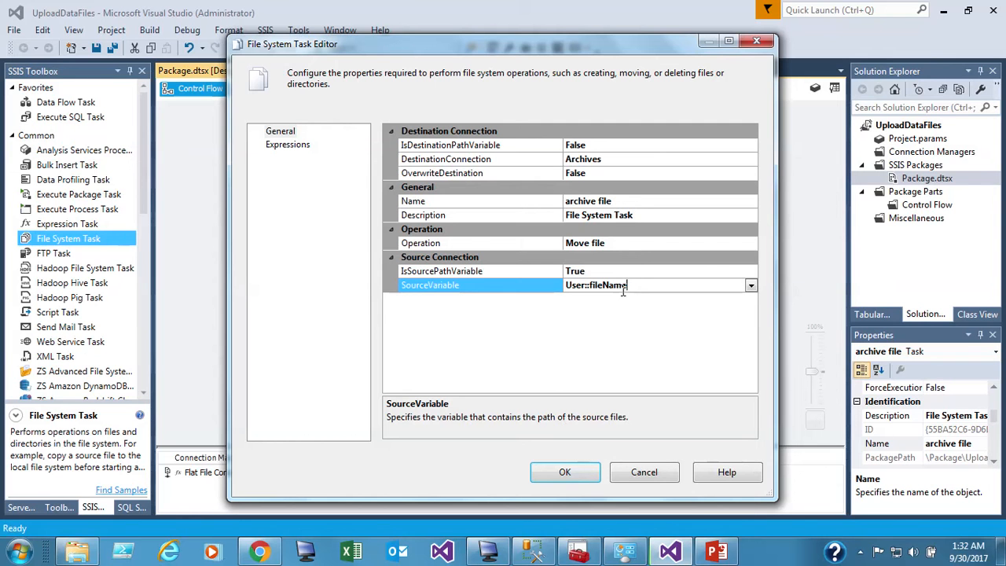
{"action": "left_click_drag", "start_coordinate": [637, 284], "coordinate": [471, 264]}
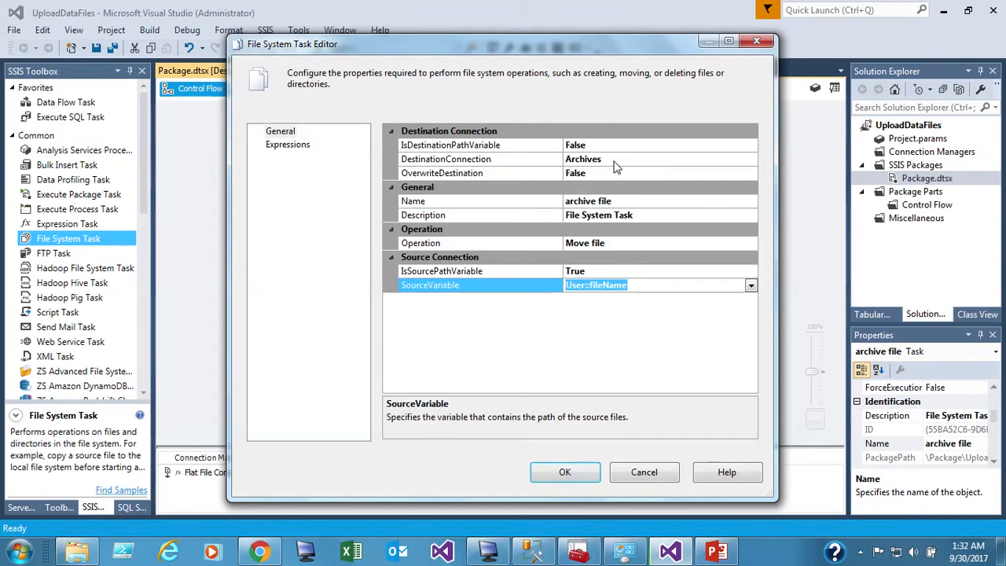
{"action": "left_click", "coordinate": [564, 472]}
Extend the Upload data files loop container downward to make room for another task below archive file.
{"action": "left_click", "coordinate": [432, 275]}
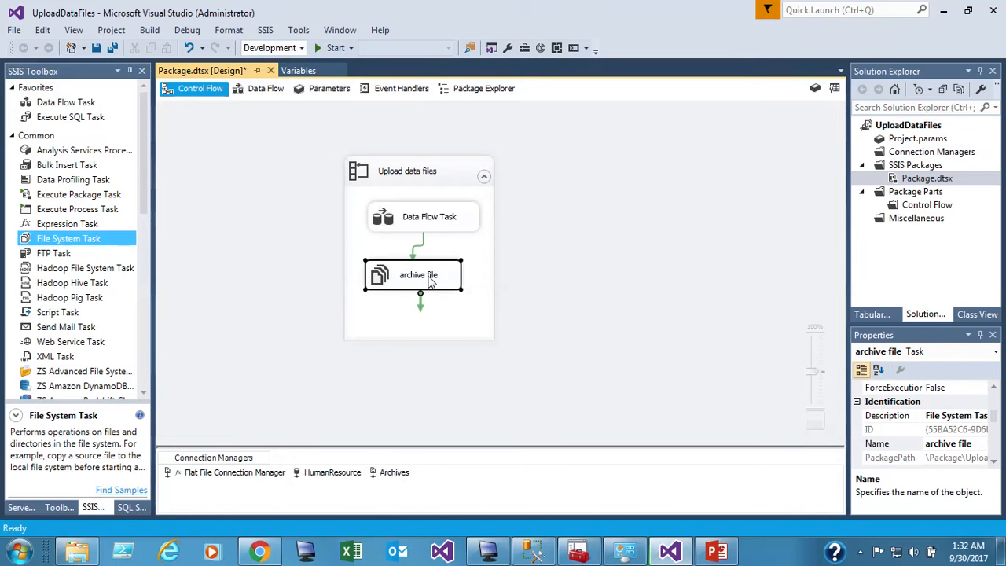
{"action": "left_click", "coordinate": [438, 328]}
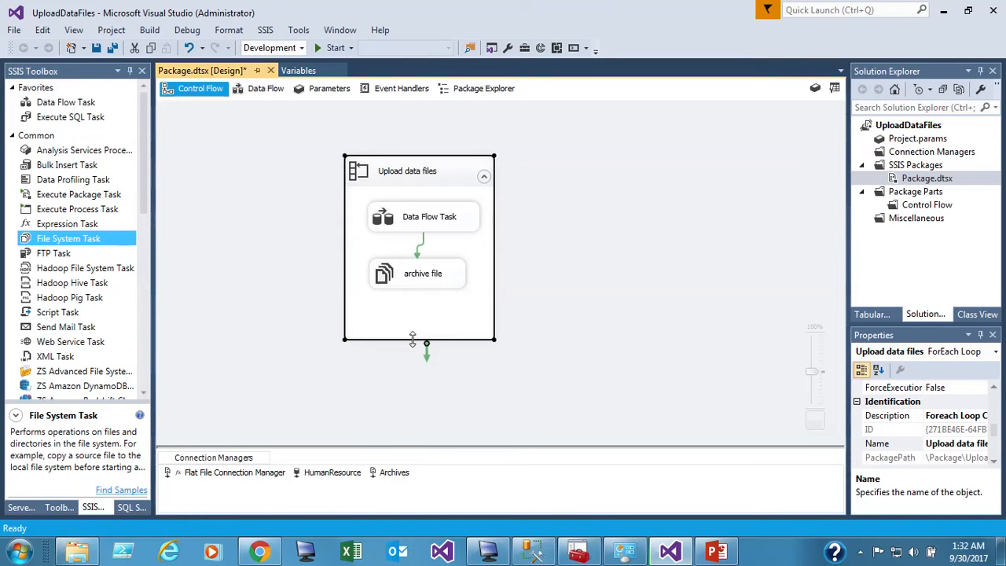
{"action": "left_click_drag", "start_coordinate": [411, 340], "coordinate": [410, 385]}
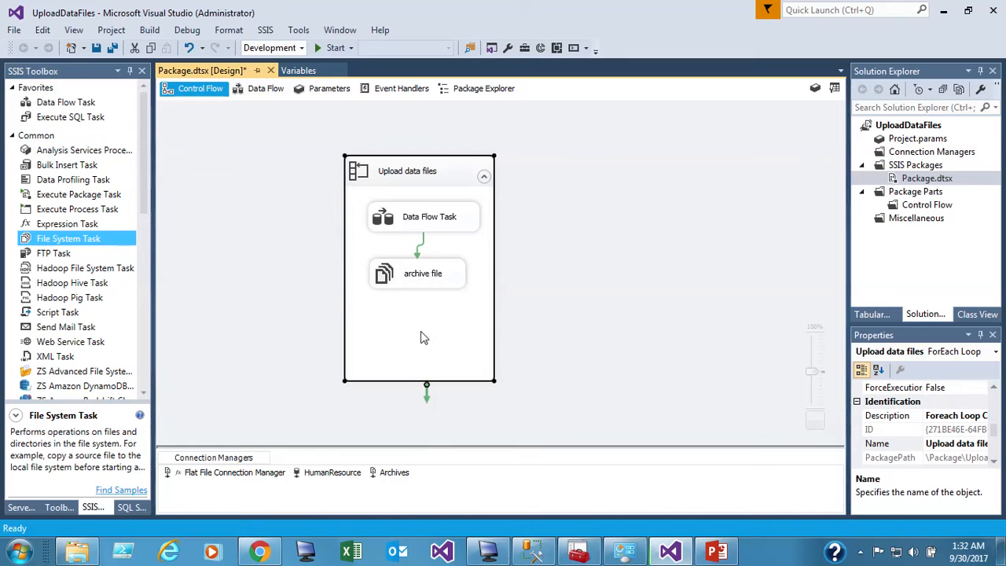
Add an Execute SQL Task below archive file inside the loop and connect archive file to it.
{"action": "left_click", "coordinate": [143, 201]}
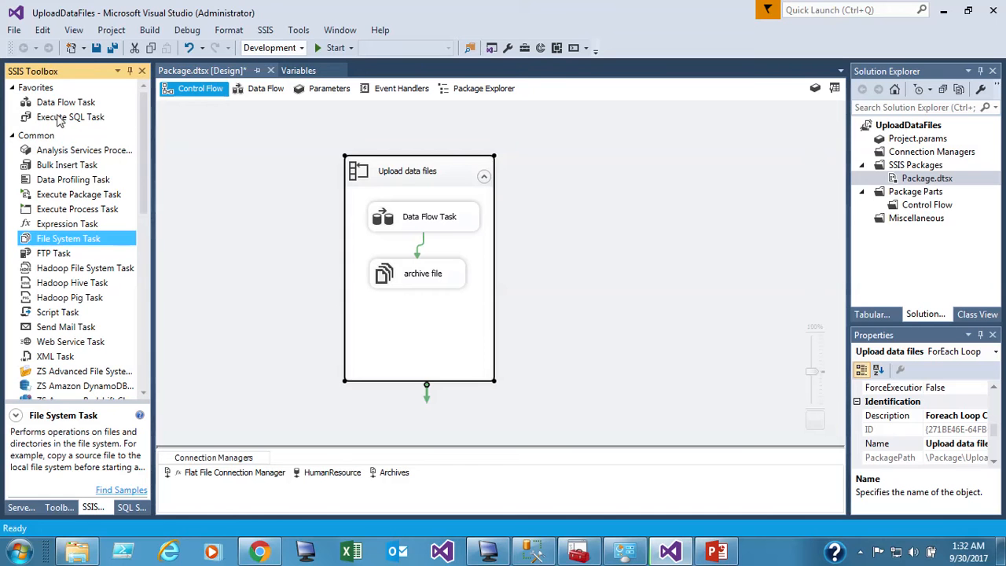
{"action": "left_click_drag", "start_coordinate": [70, 116], "coordinate": [374, 319]}
{"action": "left_click", "coordinate": [398, 285]}
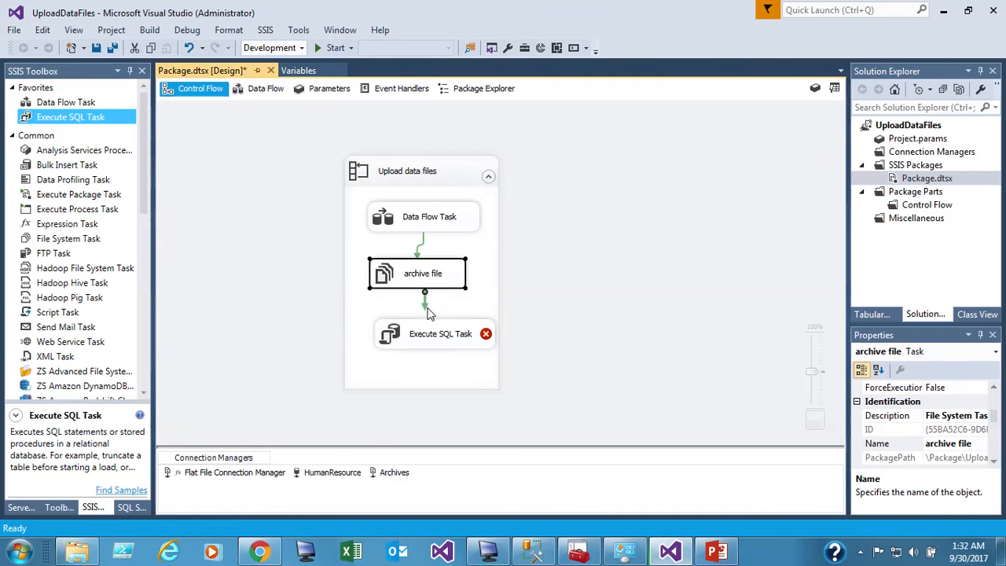
{"action": "left_click_drag", "start_coordinate": [424, 297], "coordinate": [398, 340]}
{"action": "left_click", "coordinate": [399, 348]}
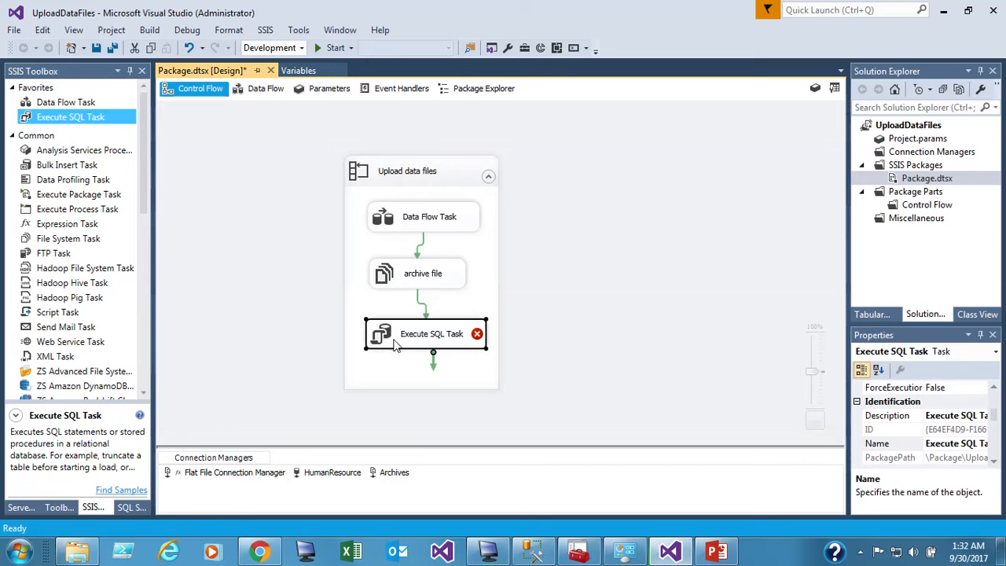
Rename the Execute SQL Task as "log row count".
{"action": "left_click", "coordinate": [406, 338]}
{"action": "type", "text": "log row"}
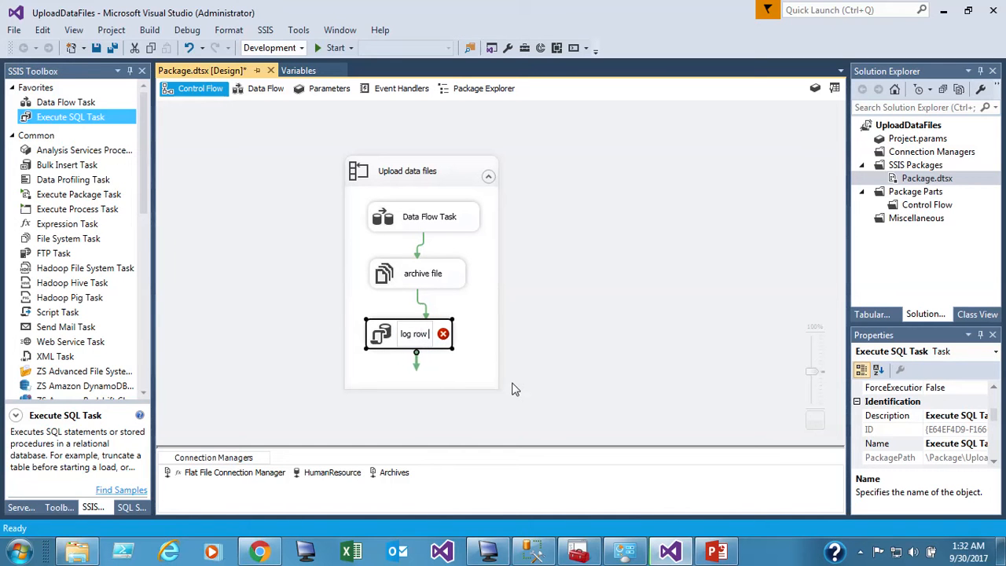
{"action": "type", "text": " count"}
{"action": "key", "text": "Return"}
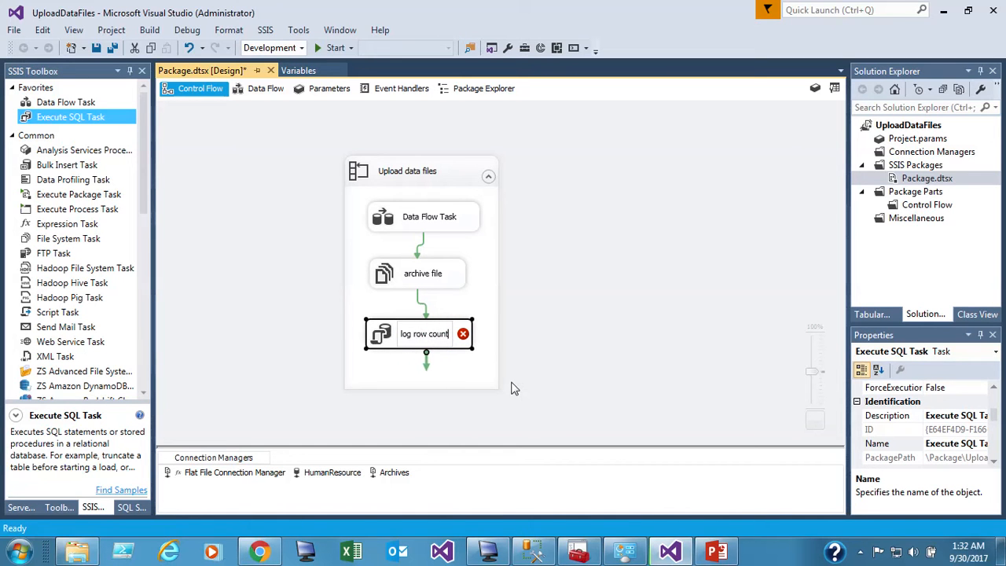
Open the log row count task's settings and set its connection to HumanResource.
{"action": "double_click", "coordinate": [385, 347]}
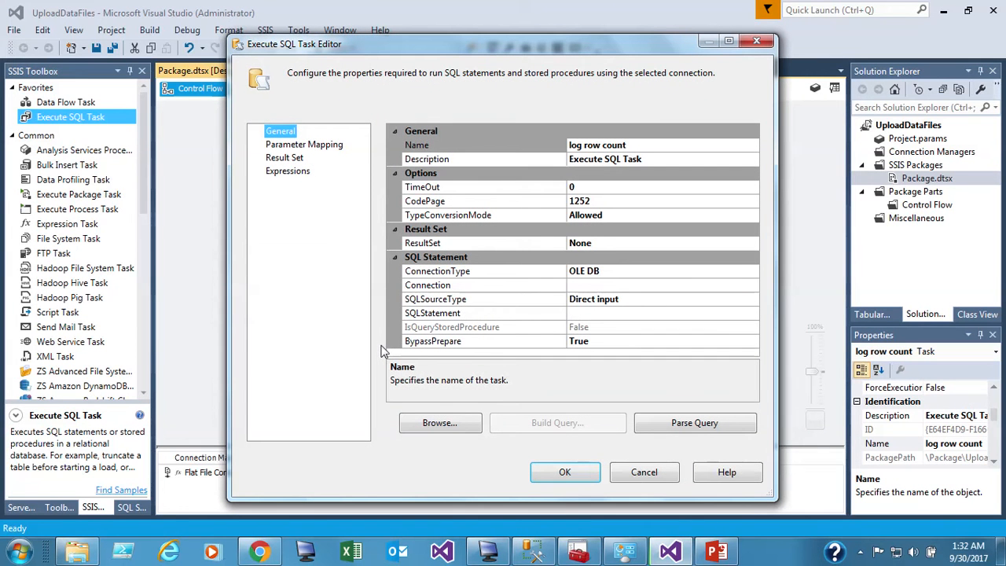
{"action": "left_click", "coordinate": [613, 286]}
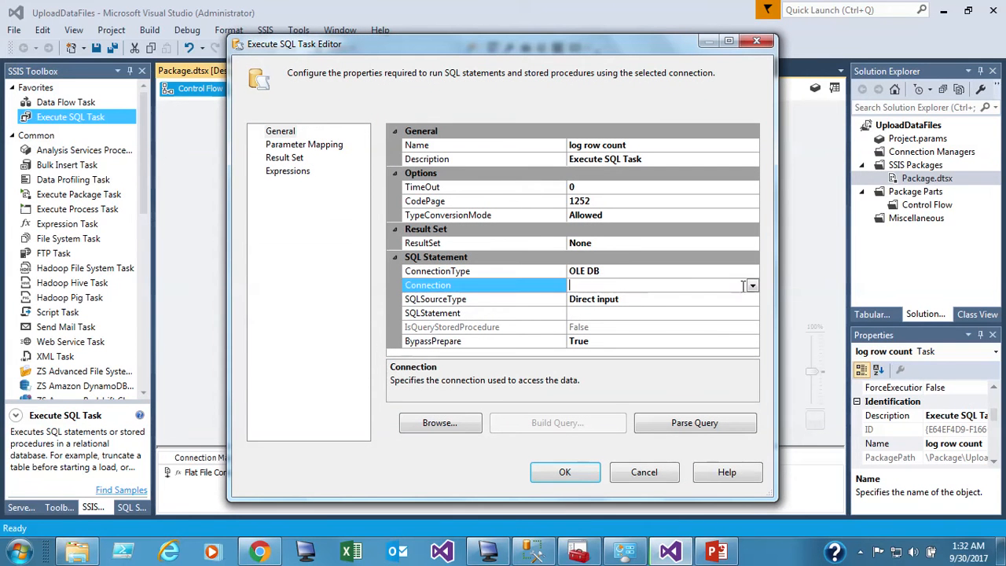
{"action": "left_click", "coordinate": [751, 285]}
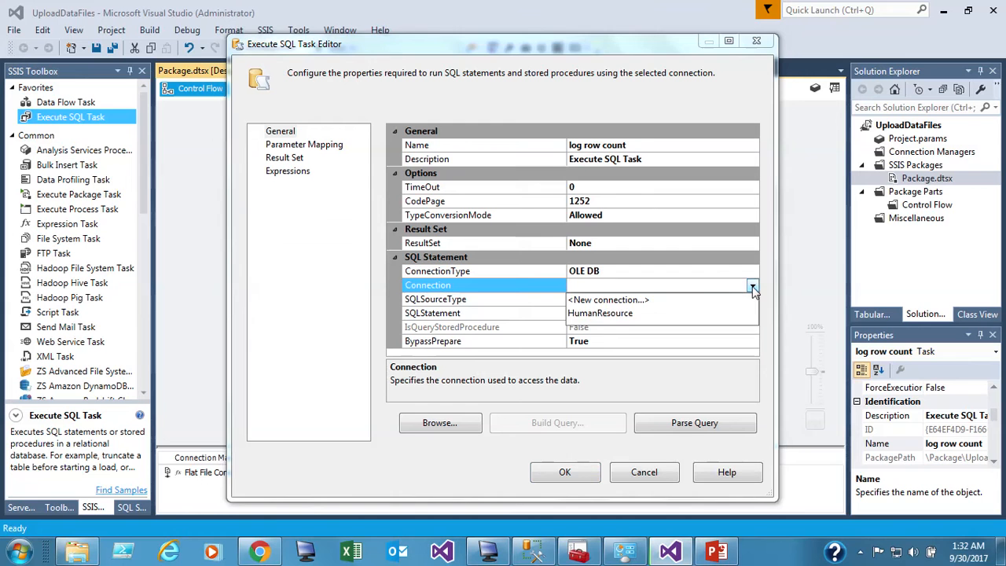
{"action": "left_click", "coordinate": [619, 312]}
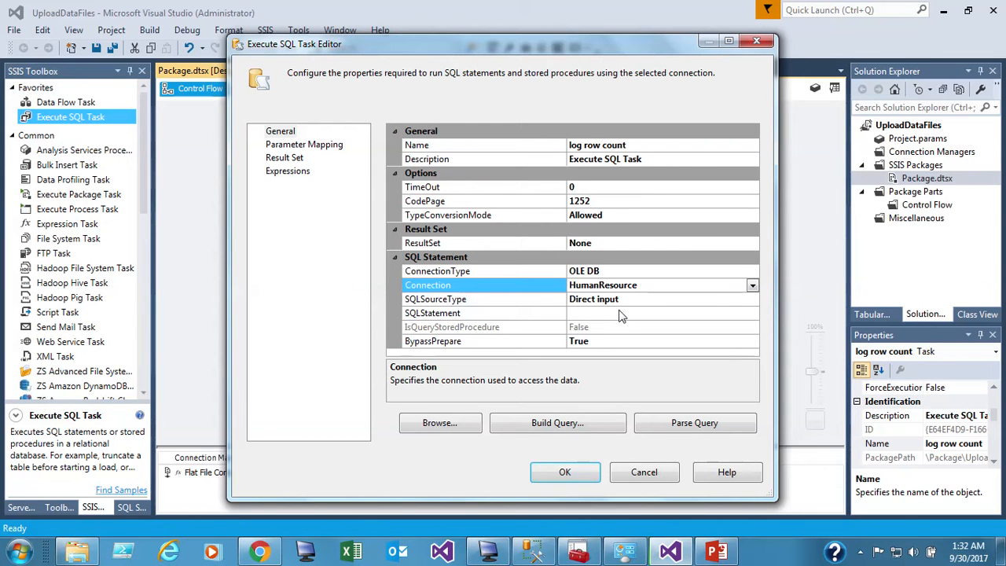
Open the log row count task's SQL statement for editing and switch to the Insert Data_Files_Log query in SQL Server Management Studio.
{"action": "left_click", "coordinate": [617, 314]}
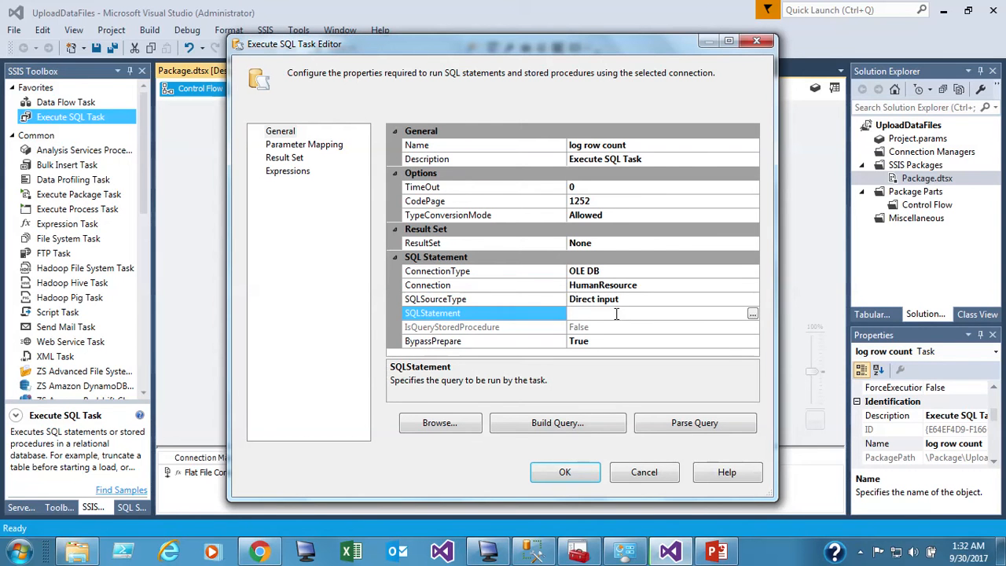
{"action": "left_click", "coordinate": [752, 314]}
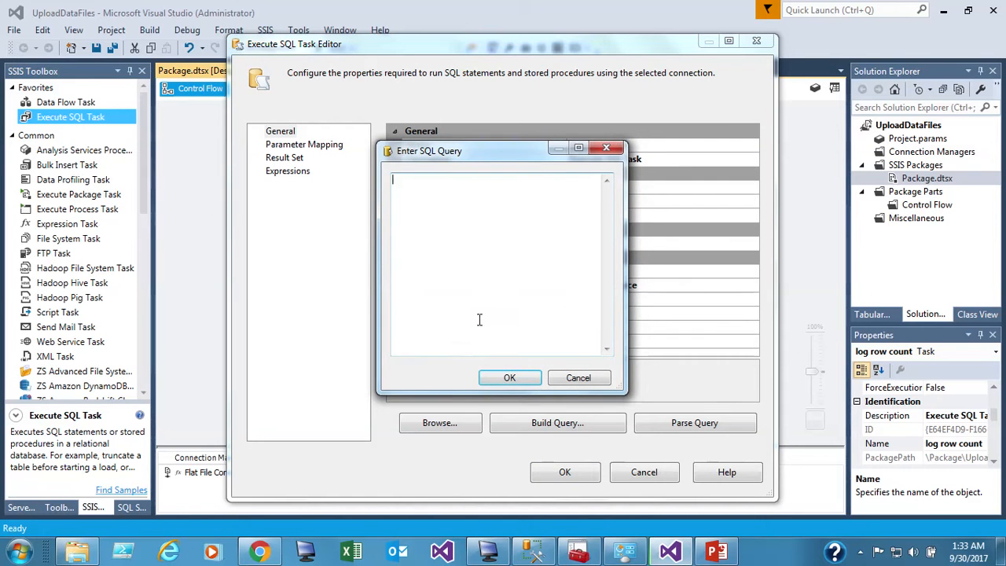
{"action": "left_click", "coordinate": [532, 552]}
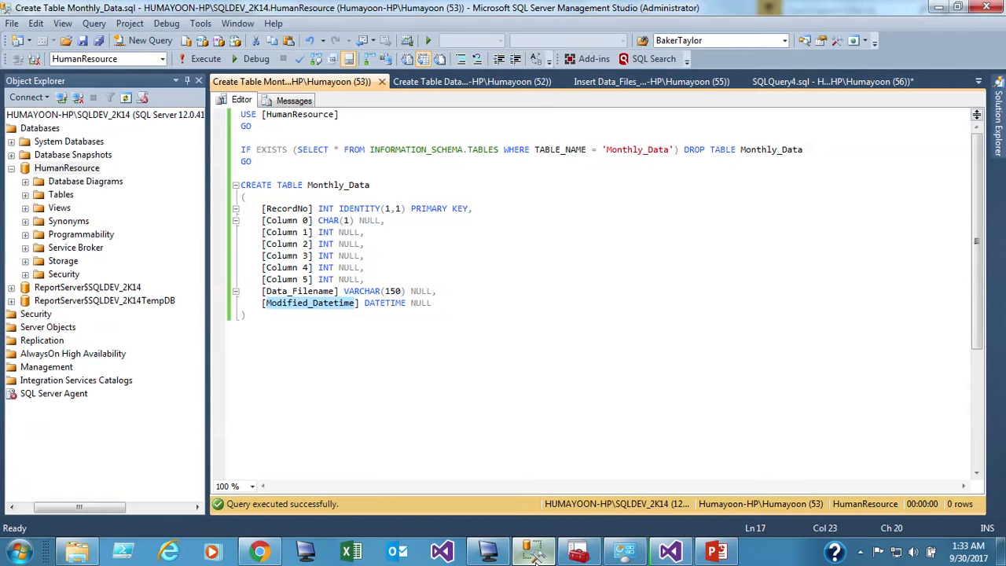
{"action": "left_click", "coordinate": [596, 84]}
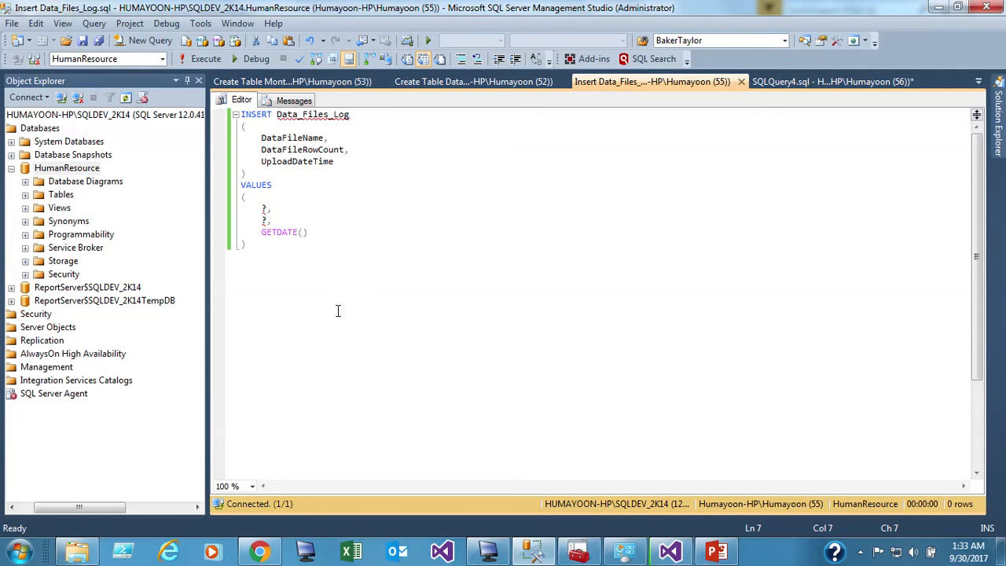
Review the table, columns and placeholder values of the INSERT Data_Files_Log query and copy the entire statement.
{"action": "double_click", "coordinate": [289, 116]}
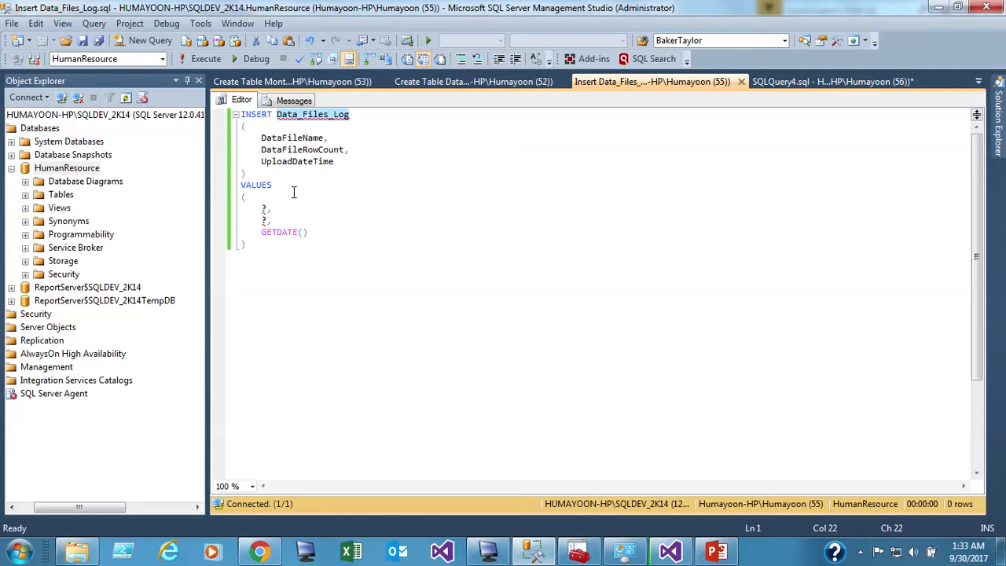
{"action": "left_click_drag", "start_coordinate": [333, 162], "coordinate": [230, 136]}
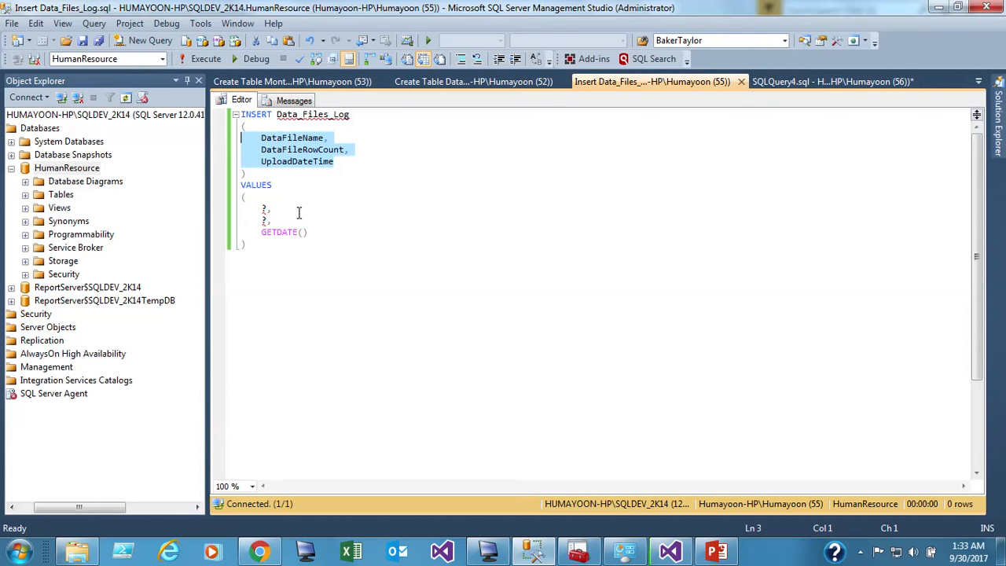
{"action": "left_click", "coordinate": [319, 162]}
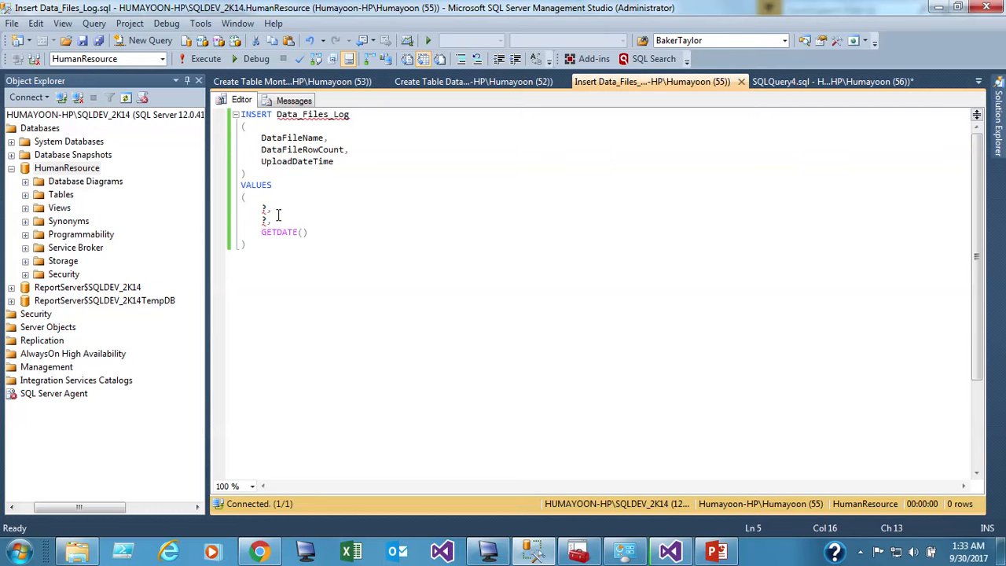
{"action": "left_click_drag", "start_coordinate": [277, 222], "coordinate": [235, 207]}
{"action": "double_click", "coordinate": [284, 232]}
{"action": "left_click", "coordinate": [250, 246]}
{"action": "left_click_drag", "start_coordinate": [250, 246], "coordinate": [235, 114]}
{"action": "right_click", "coordinate": [279, 150]}
{"action": "left_click", "coordinate": [294, 169]}
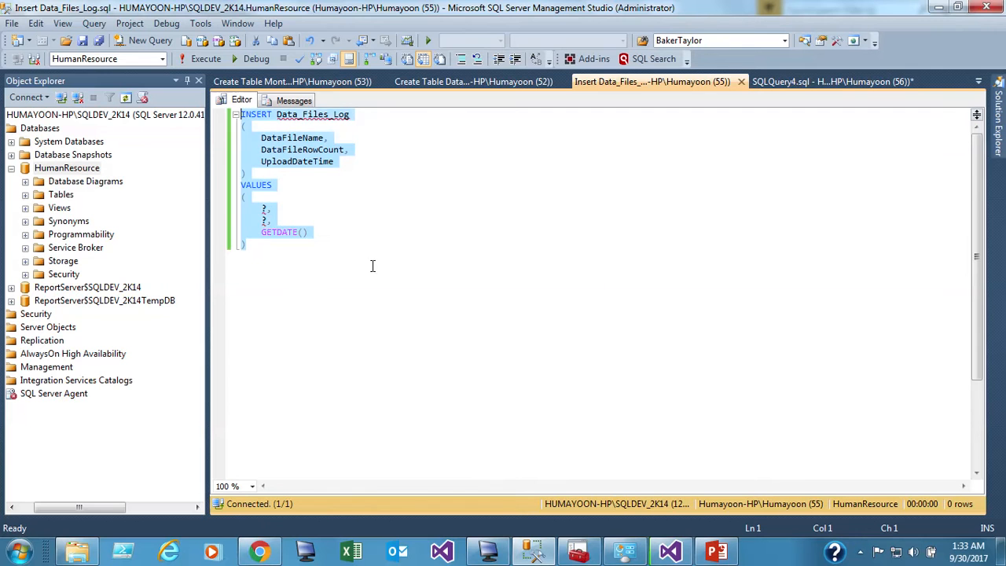
Return to Visual Studio and paste the copied INSERT Data_Files_Log statement as the log row count task's SQL statement.
{"action": "left_click", "coordinate": [670, 552]}
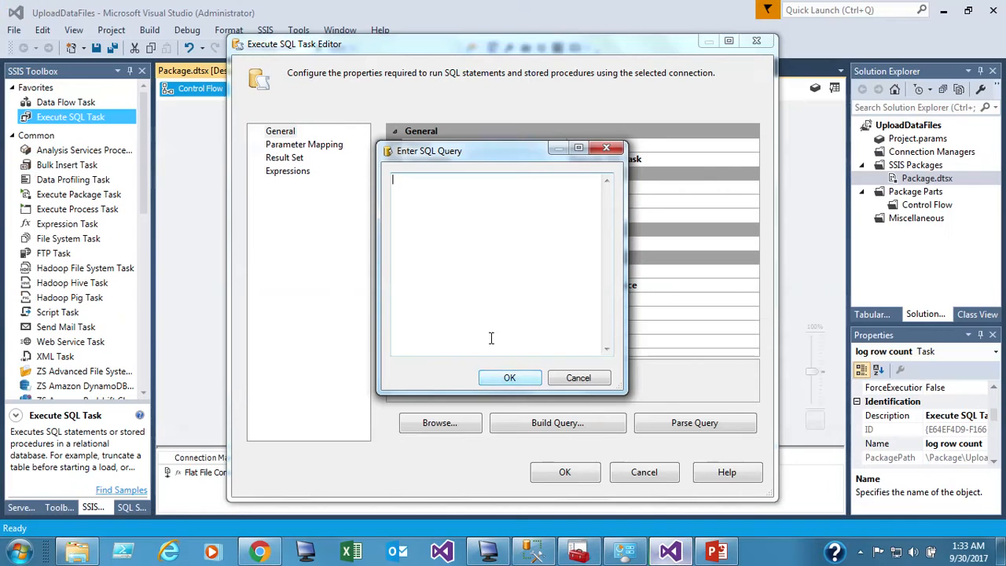
{"action": "right_click", "coordinate": [411, 181]}
{"action": "left_click", "coordinate": [445, 247]}
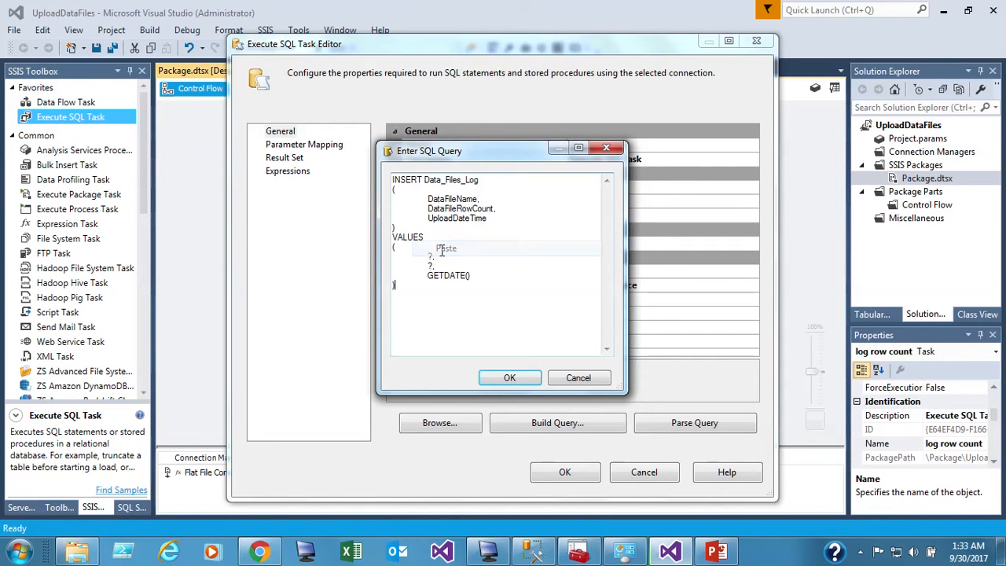
{"action": "left_click", "coordinate": [508, 378]}
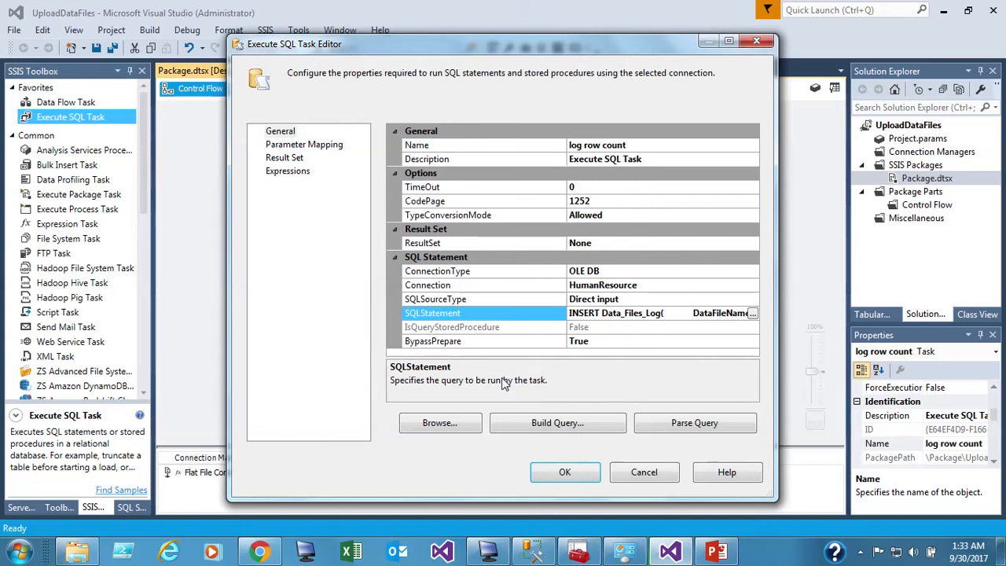
{"action": "left_click", "coordinate": [604, 327]}
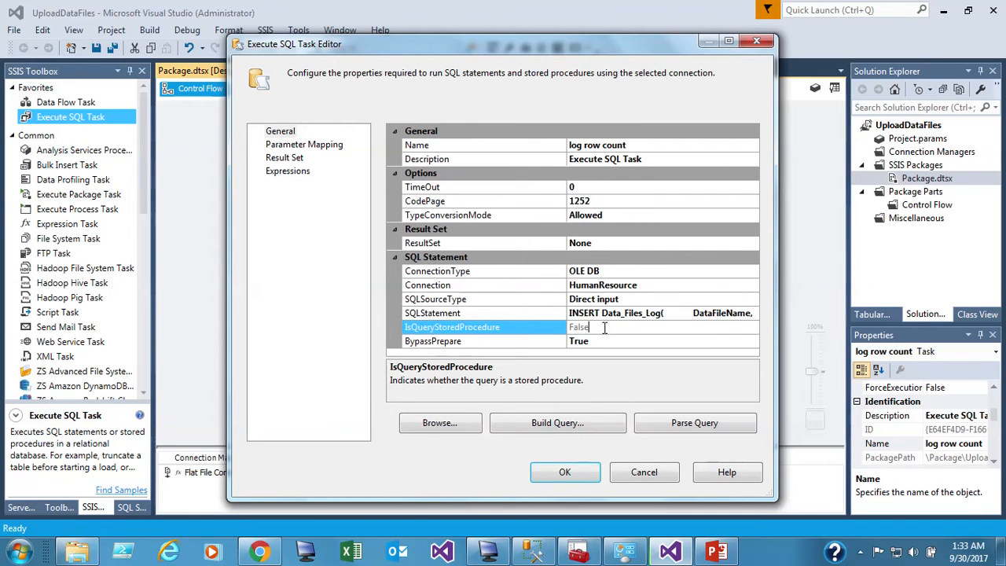
Add a parameter mapping to the log row count task and assign the variable User::fileName to it.
{"action": "left_click", "coordinate": [296, 146]}
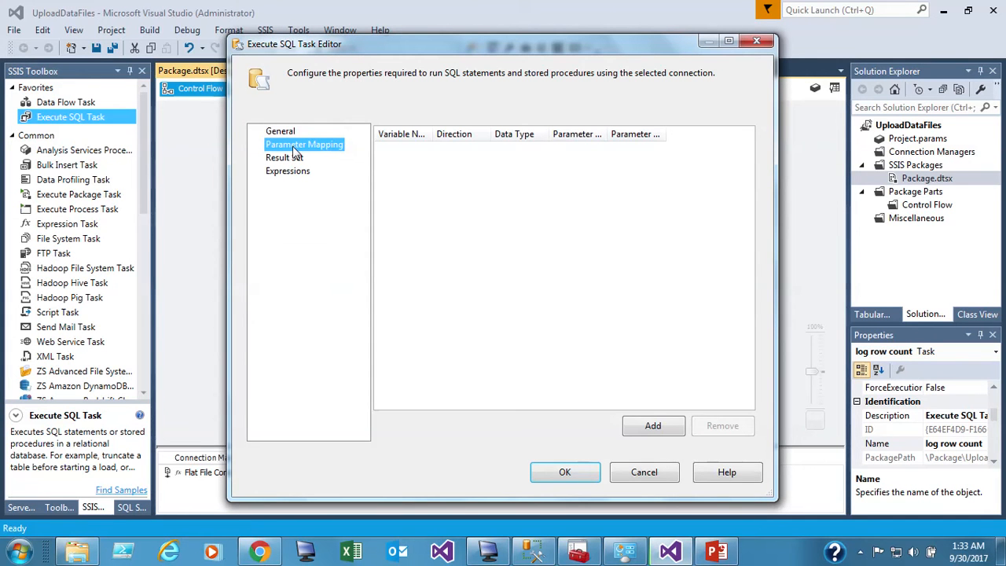
{"action": "left_click", "coordinate": [635, 430]}
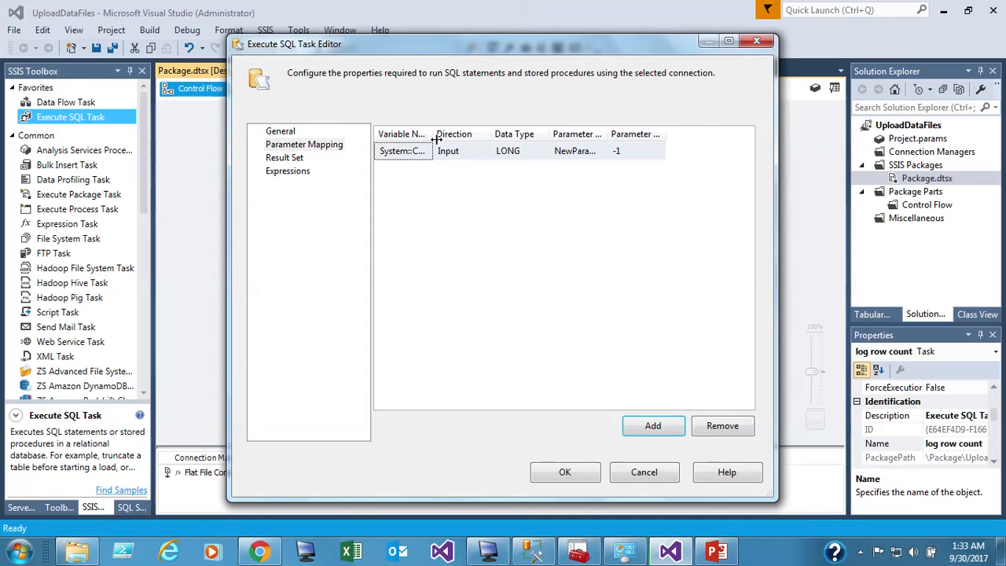
{"action": "left_click", "coordinate": [730, 42]}
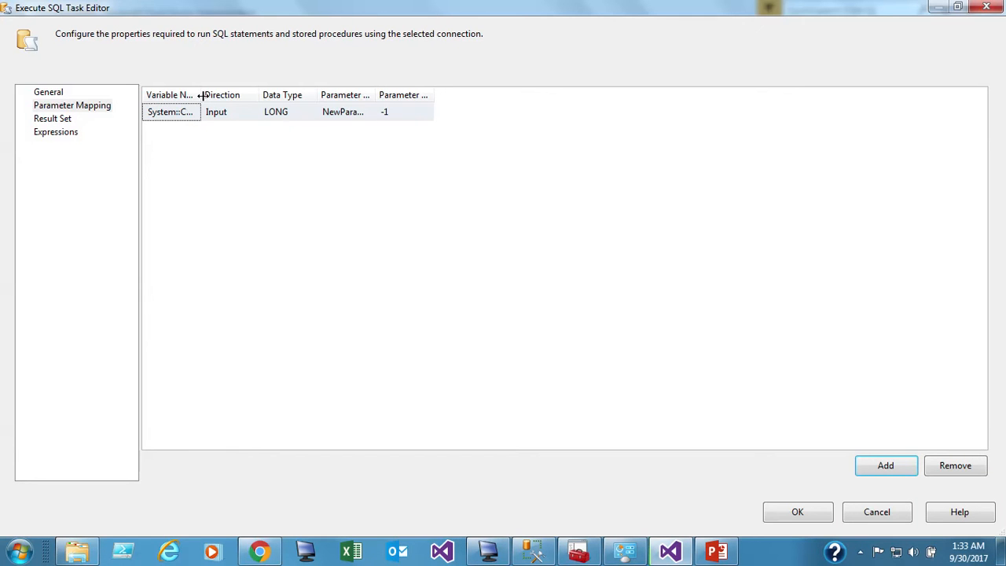
{"action": "left_click_drag", "start_coordinate": [202, 96], "coordinate": [276, 112]}
{"action": "left_click", "coordinate": [270, 117]}
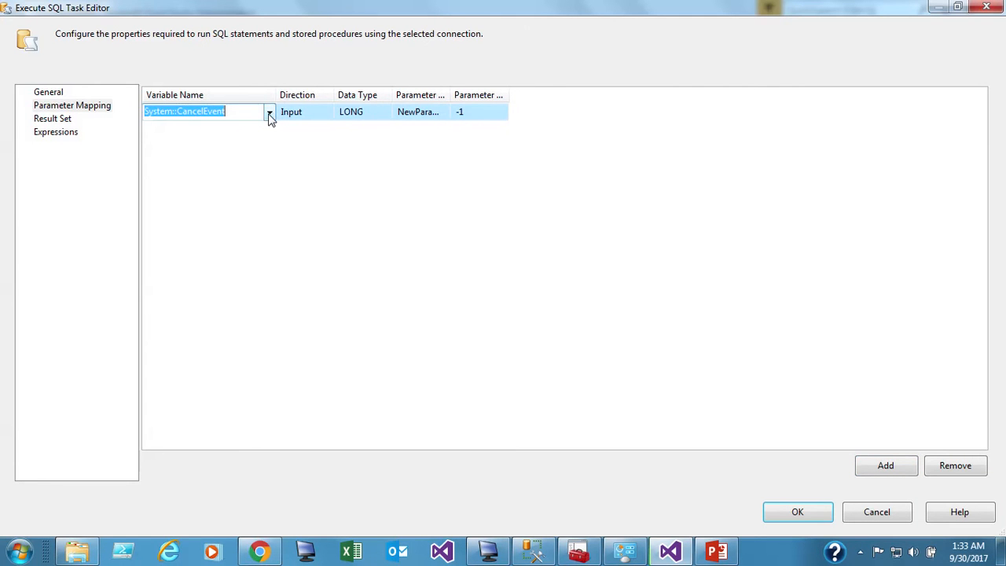
{"action": "left_click", "coordinate": [268, 114]}
{"action": "scroll", "coordinate": [272, 179], "scroll_direction": "down", "scroll_amount": 1}
{"action": "scroll", "coordinate": [271, 178], "scroll_direction": "down", "scroll_amount": 5}
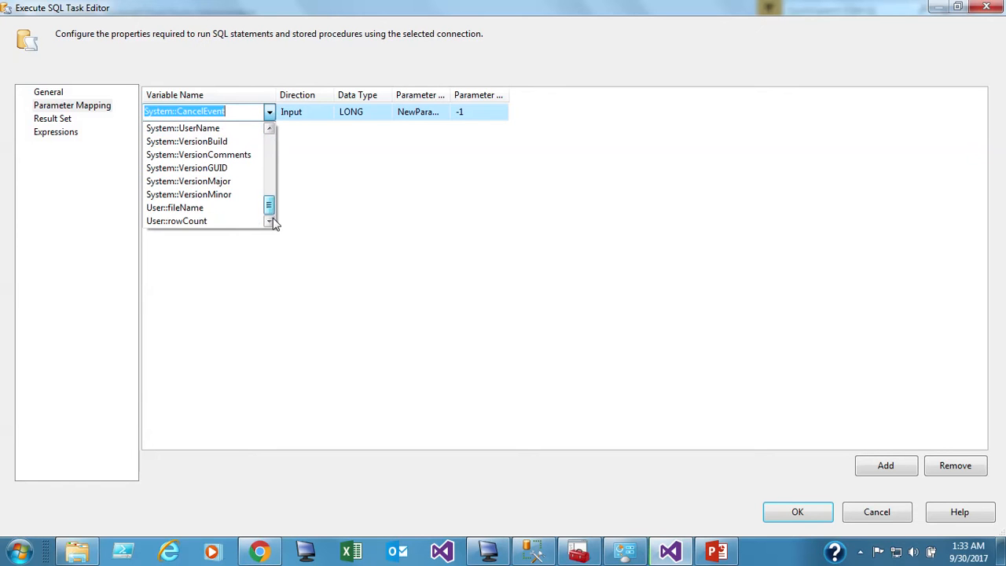
{"action": "left_click", "coordinate": [211, 208]}
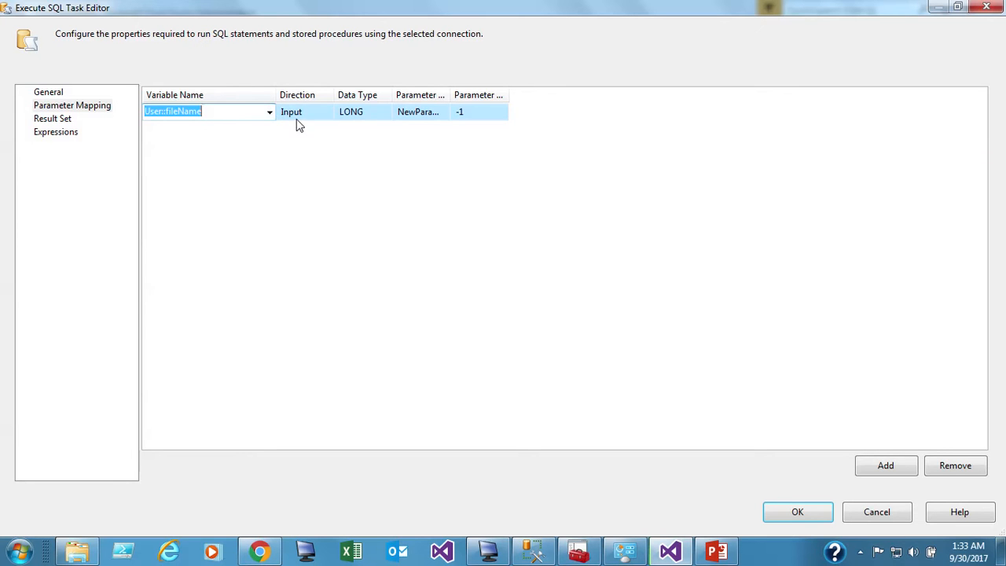
Set the User::fileName mapping's data type to VARCHAR and its parameter name to 0.
{"action": "left_click", "coordinate": [383, 117]}
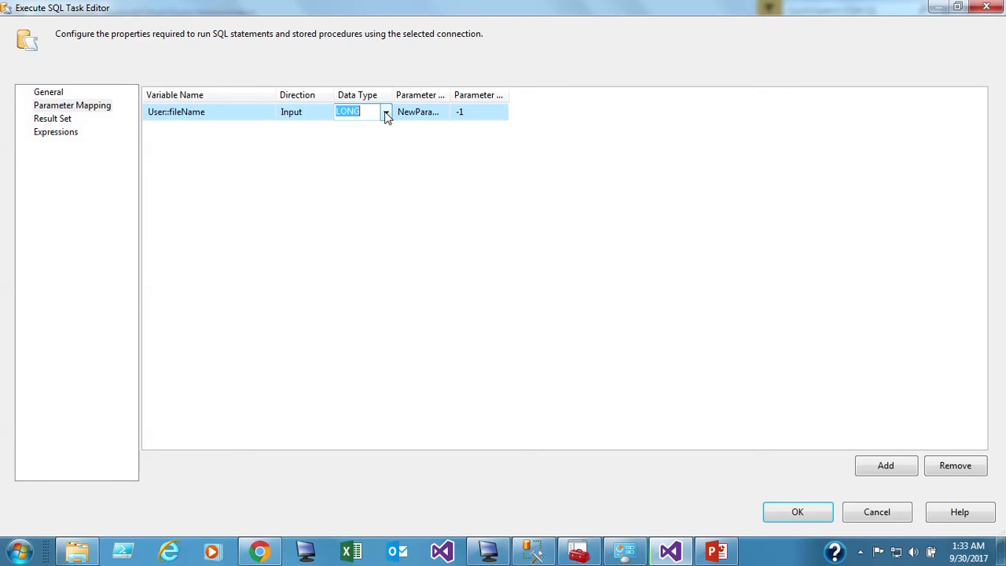
{"action": "left_click", "coordinate": [386, 114]}
{"action": "scroll", "coordinate": [383, 192], "scroll_direction": "down", "scroll_amount": 1}
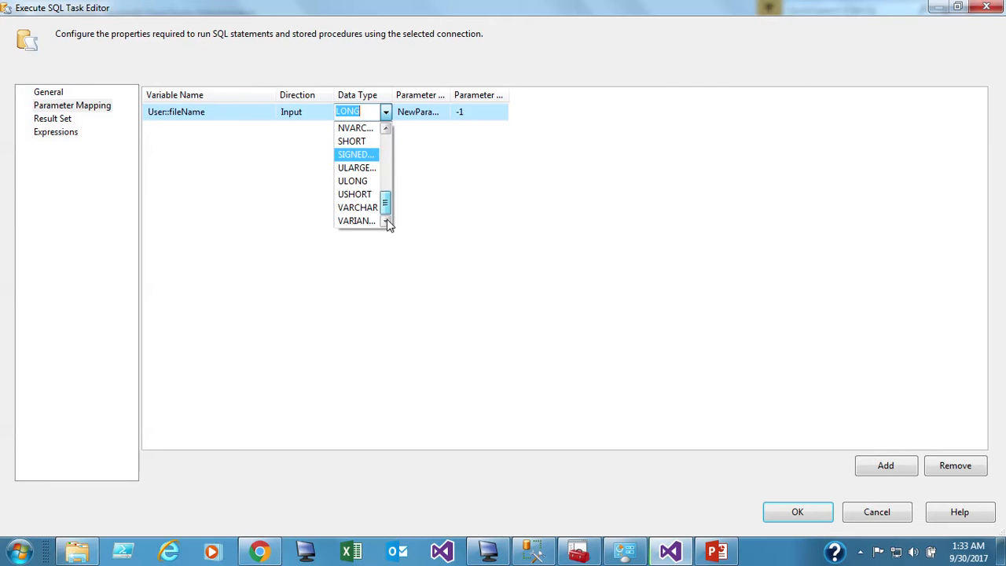
{"action": "left_click", "coordinate": [361, 208]}
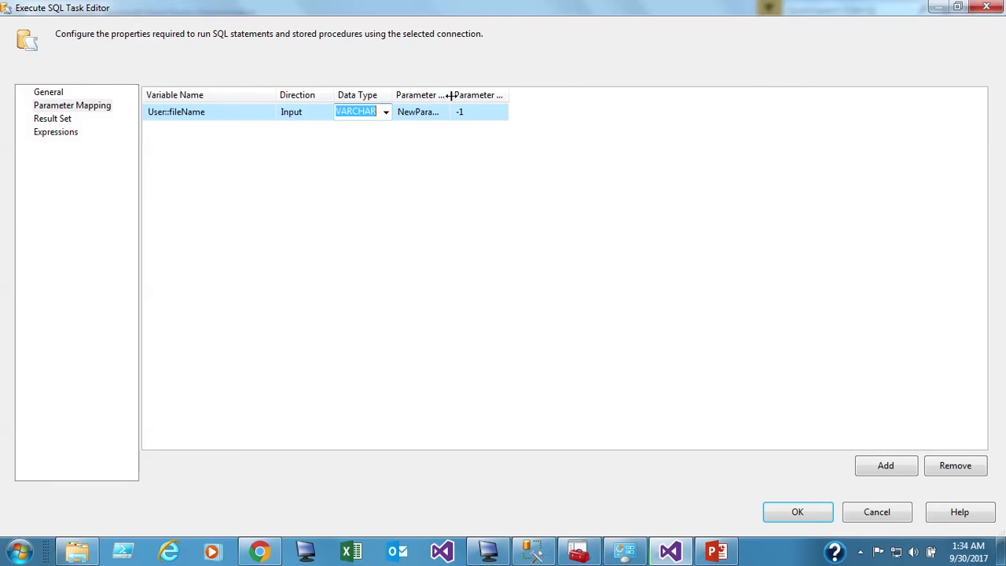
{"action": "left_click_drag", "start_coordinate": [450, 95], "coordinate": [566, 96]}
{"action": "left_click", "coordinate": [515, 114]}
{"action": "key", "text": "ctrl+a"}
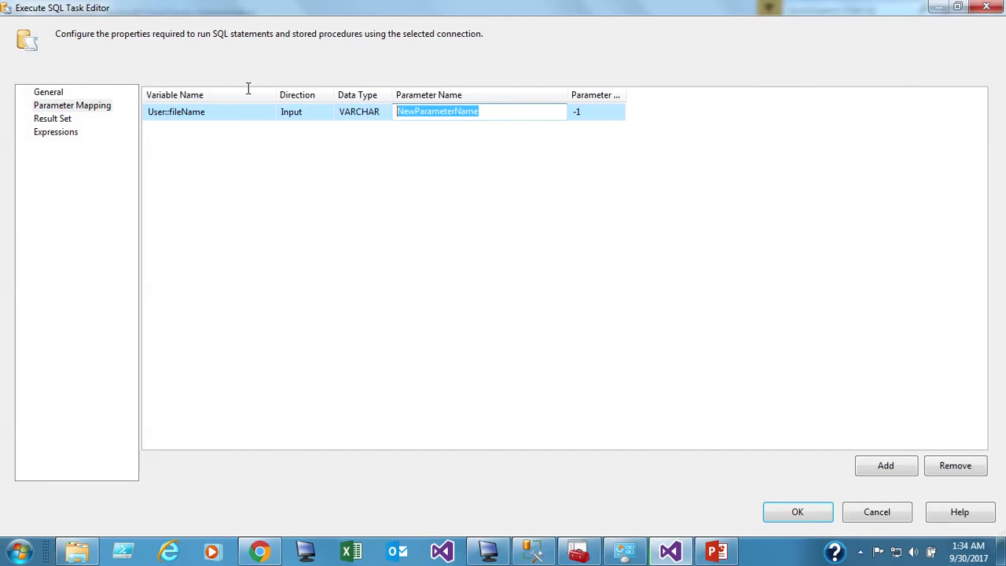
{"action": "type", "text": "0"}
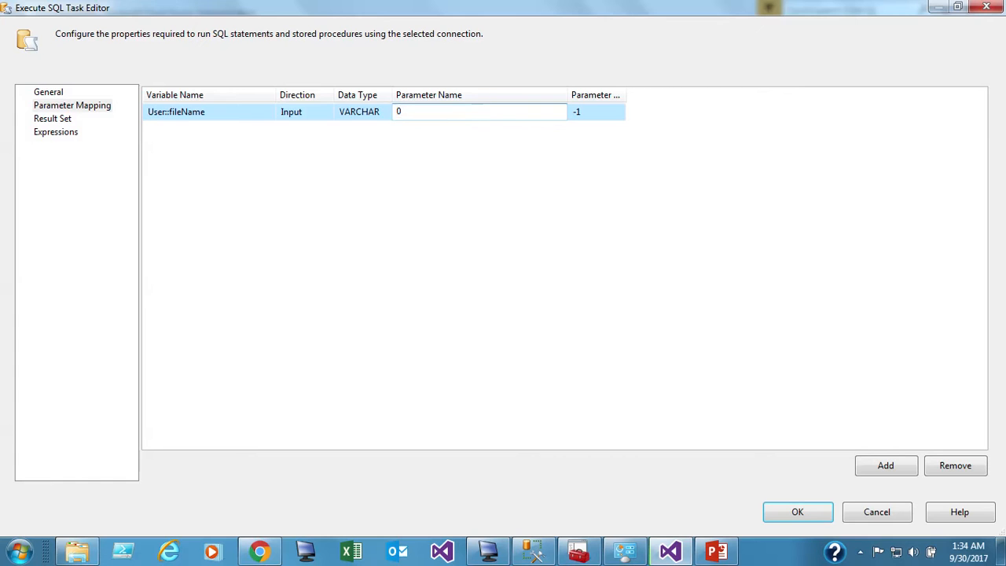
{"action": "left_click", "coordinate": [292, 118]}
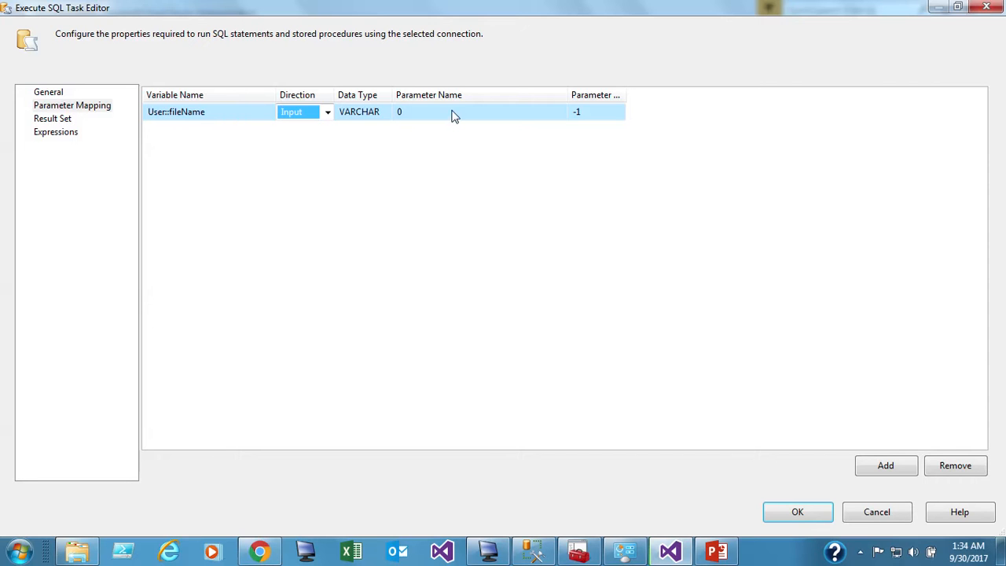
Add a second mapping for User::rowCount with parameter name 1 and accept the log row count task's settings.
{"action": "left_click", "coordinate": [885, 465]}
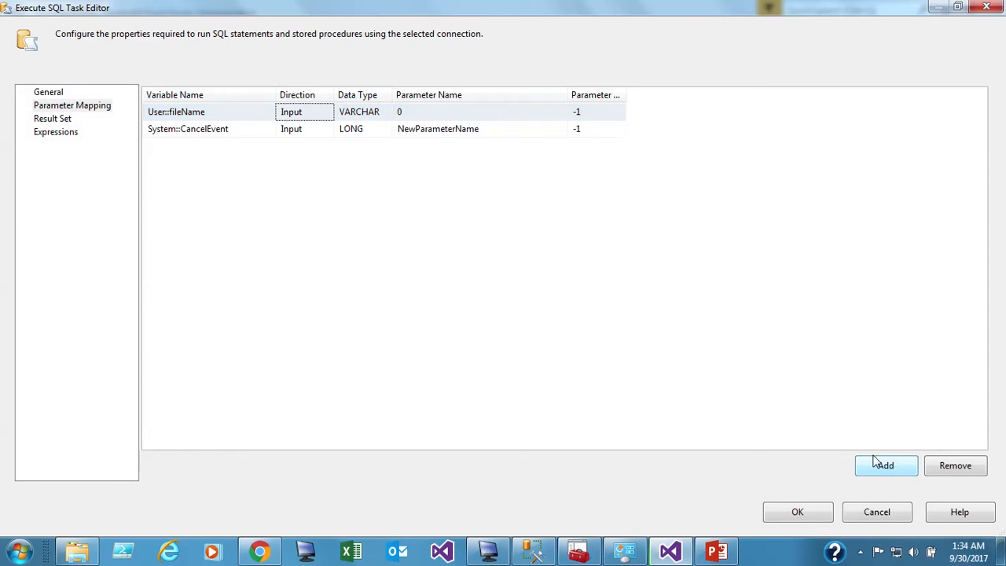
{"action": "left_click", "coordinate": [259, 133]}
{"action": "left_click", "coordinate": [270, 129]}
{"action": "left_click_drag", "start_coordinate": [271, 165], "coordinate": [275, 251]}
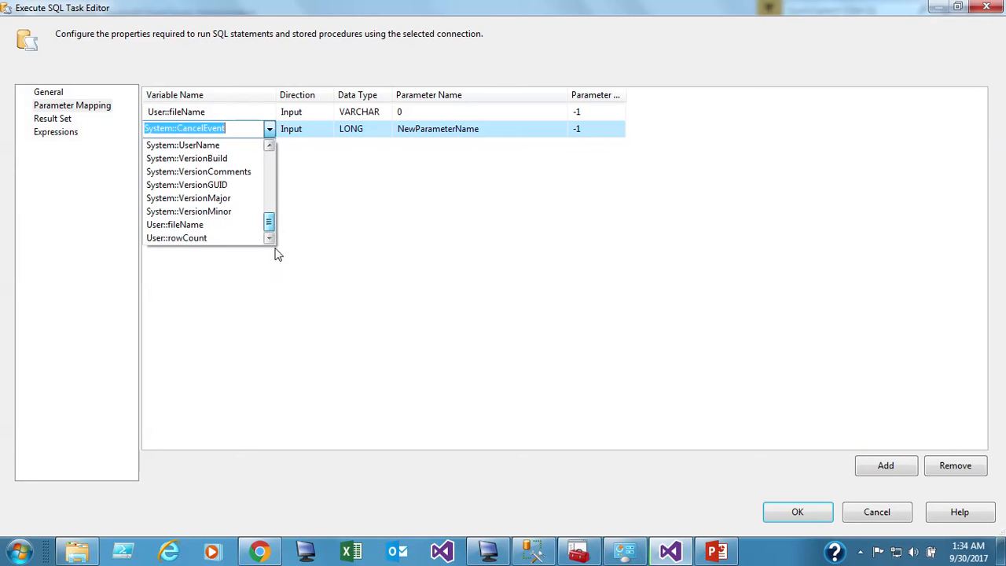
{"action": "left_click", "coordinate": [194, 238]}
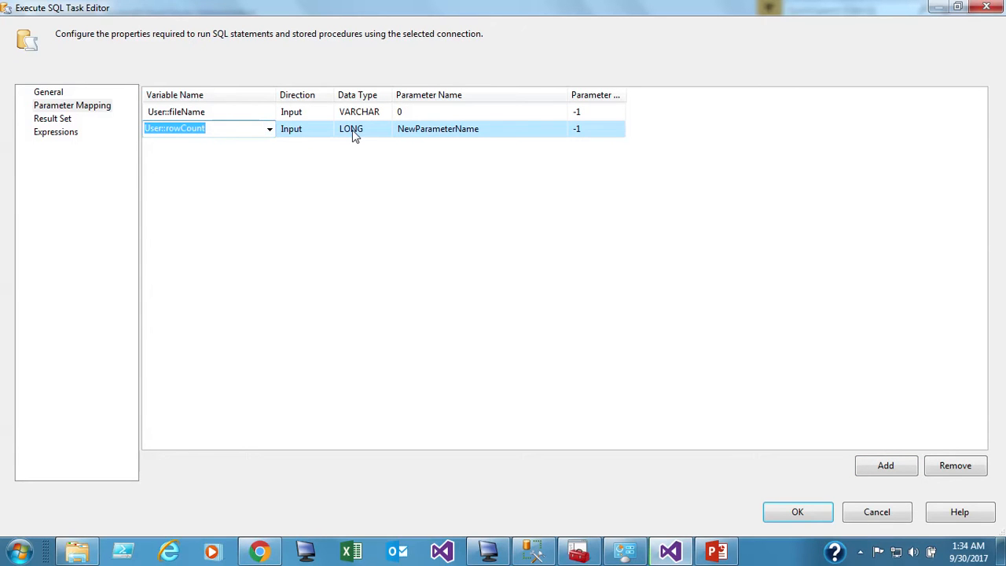
{"action": "left_click", "coordinate": [493, 124]}
{"action": "double_click", "coordinate": [493, 127]}
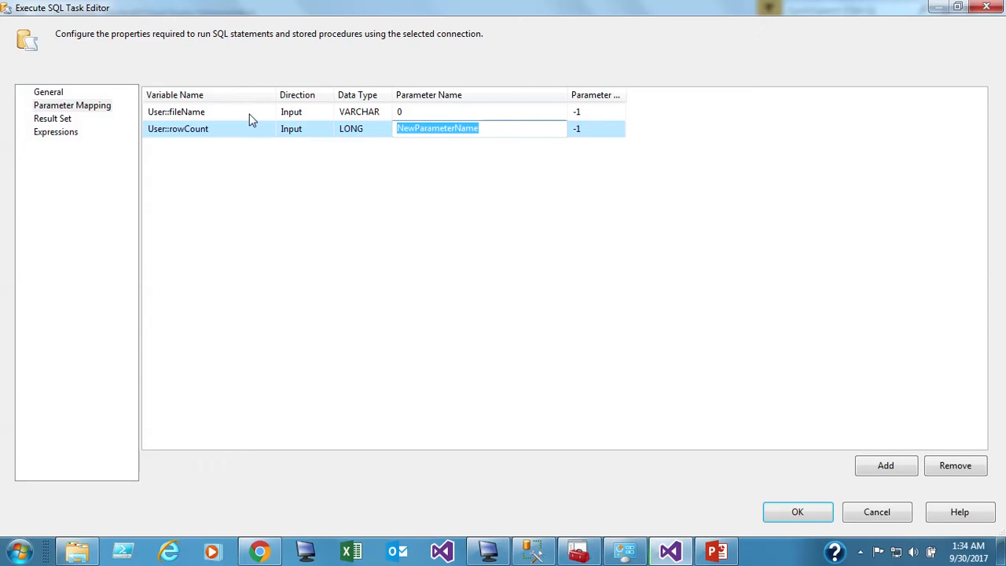
{"action": "type", "text": "1"}
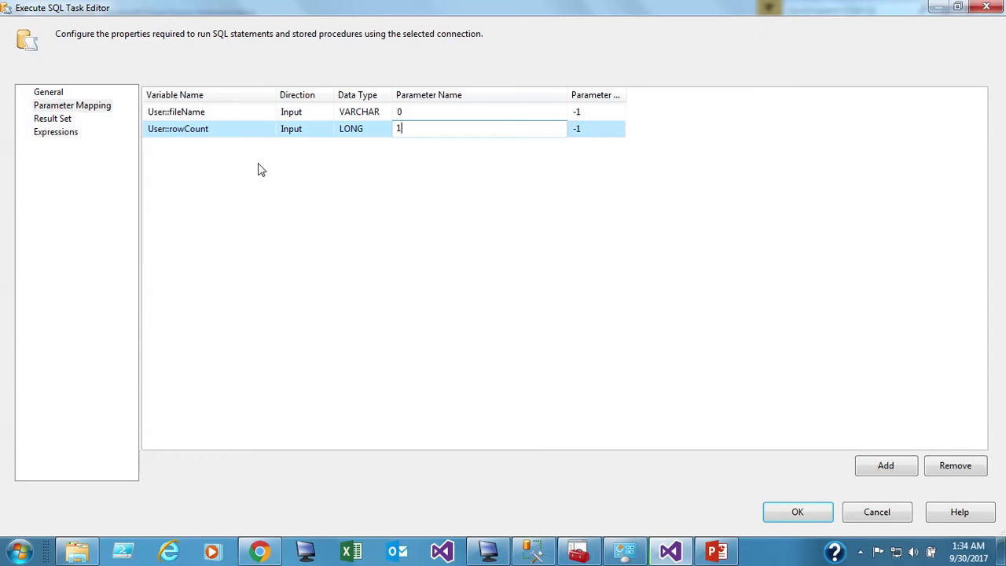
{"action": "left_click", "coordinate": [298, 113]}
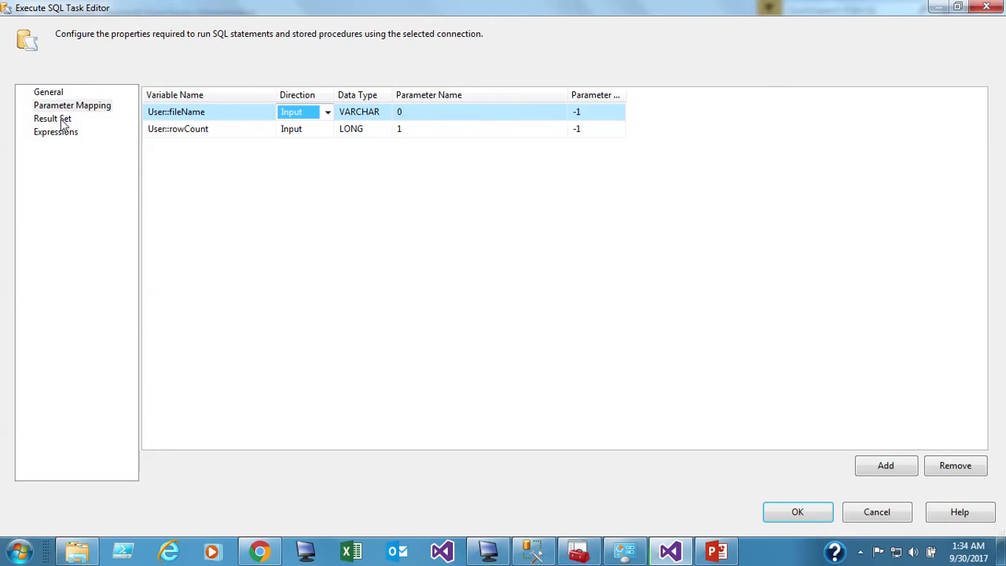
{"action": "left_click", "coordinate": [794, 513]}
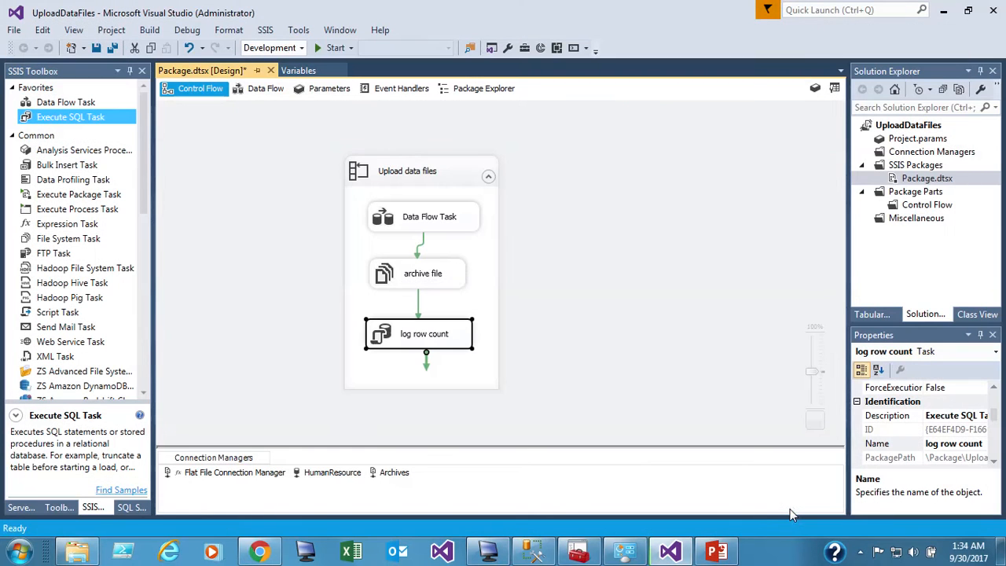
{"action": "left_click", "coordinate": [556, 335]}
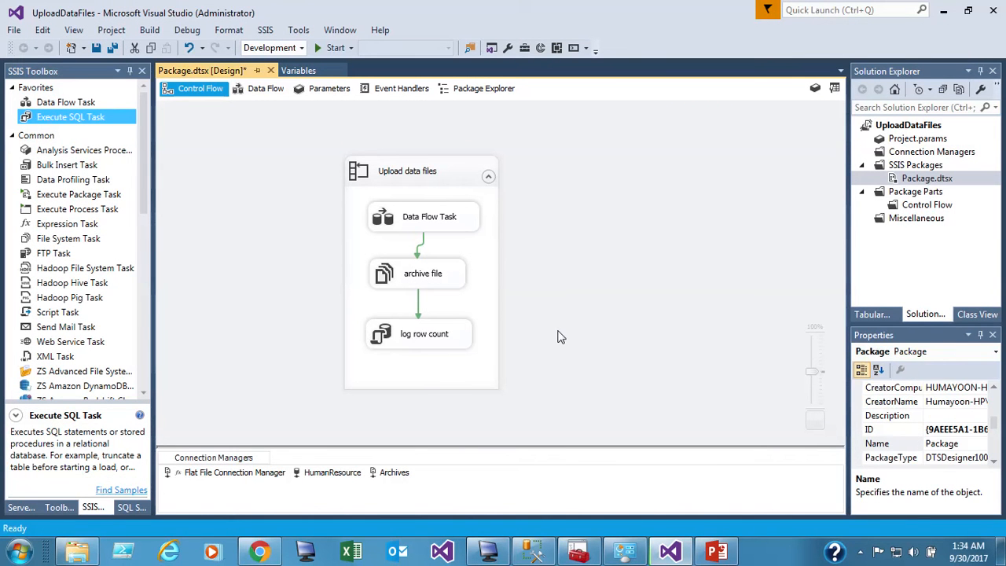
Check the DataFiles folder in CubicExplorer, then switch to SQL Server Management Studio and run only the select query on monthly_data.
{"action": "left_click", "coordinate": [488, 553]}
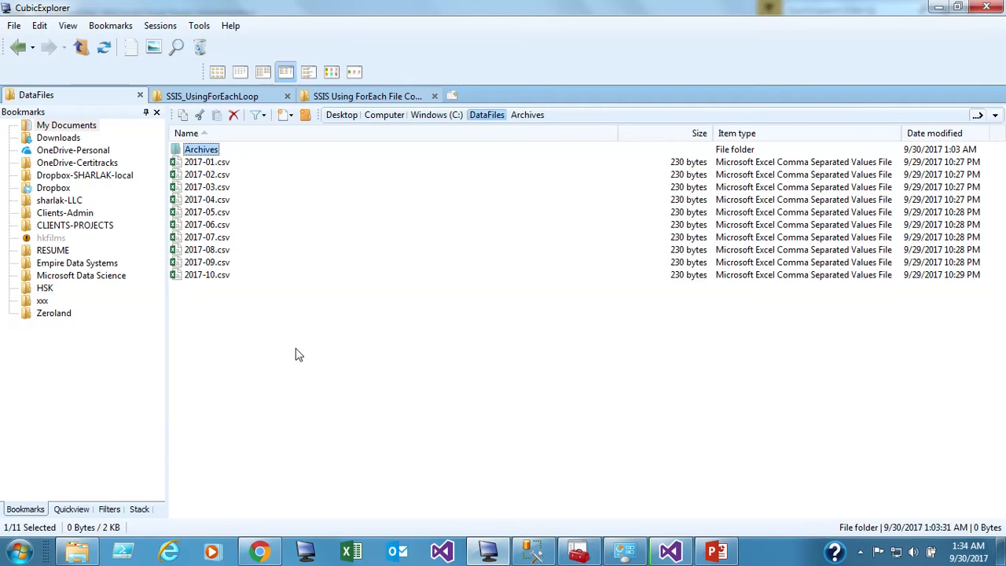
{"action": "left_click", "coordinate": [533, 552]}
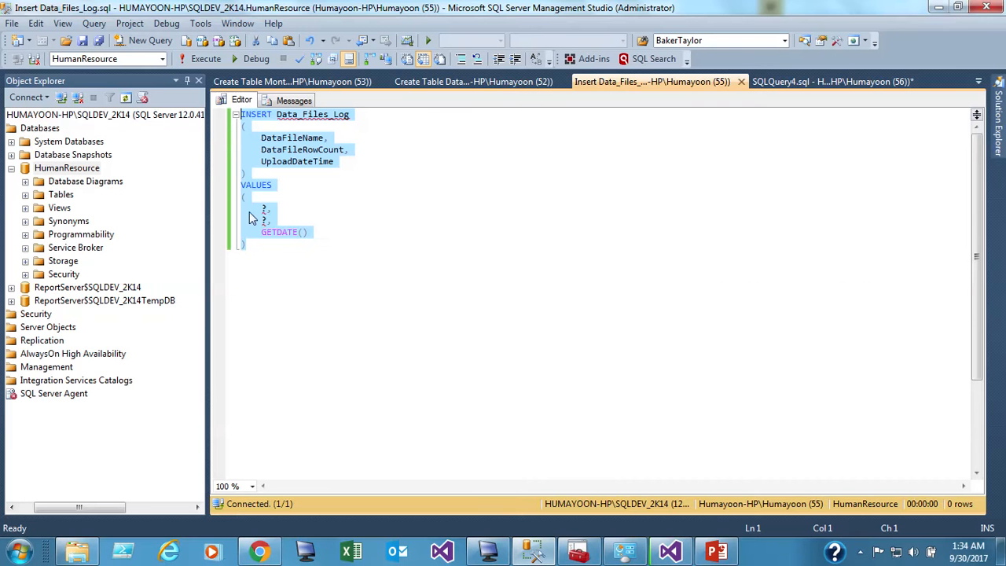
{"action": "left_click", "coordinate": [365, 244]}
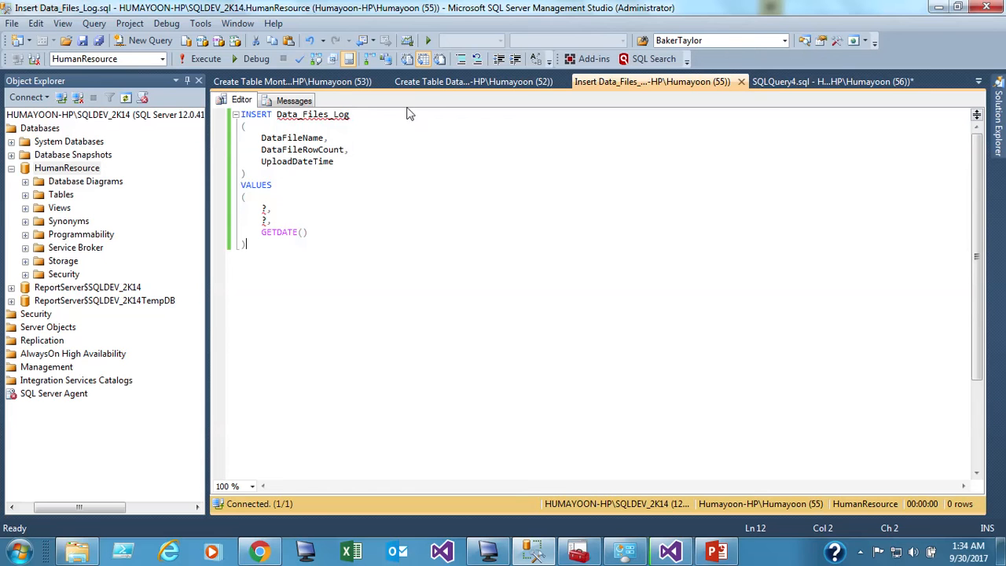
{"action": "left_click", "coordinate": [779, 83]}
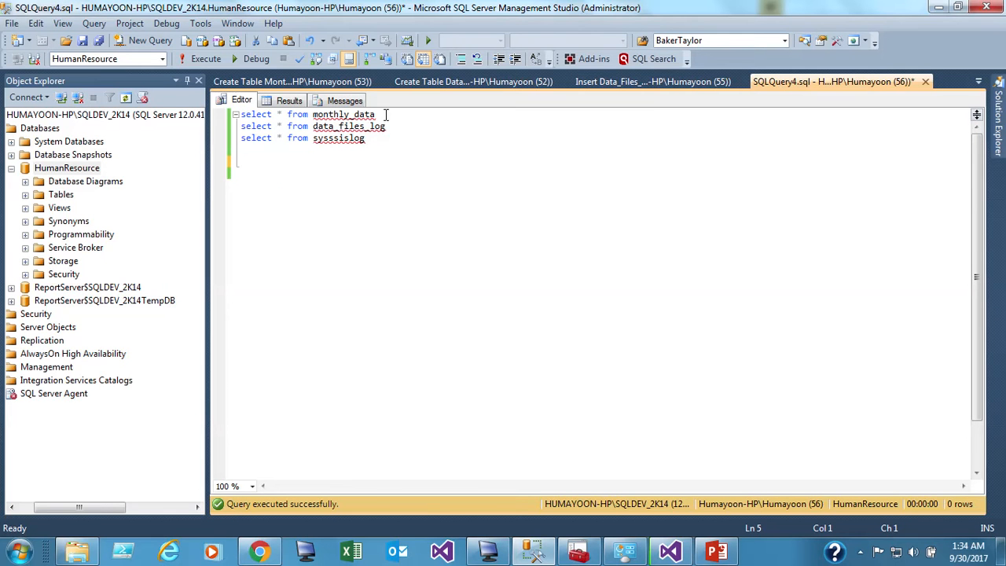
{"action": "left_click_drag", "start_coordinate": [386, 114], "coordinate": [140, 116]}
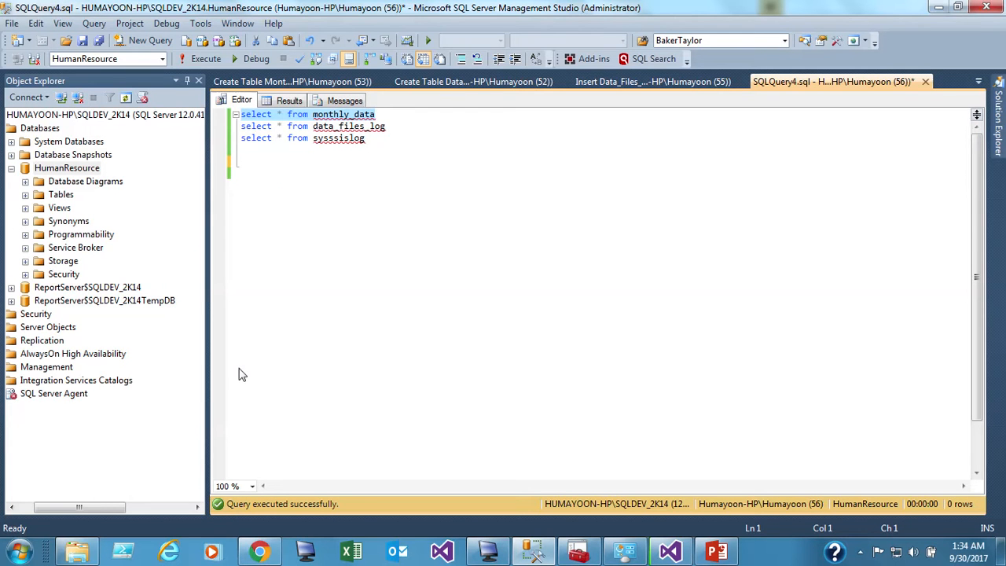
{"action": "left_click", "coordinate": [201, 59]}
Run only the select query on data_files_log and return to the query text.
{"action": "left_click", "coordinate": [224, 102]}
{"action": "left_click_drag", "start_coordinate": [391, 127], "coordinate": [221, 125]}
{"action": "left_click", "coordinate": [193, 60]}
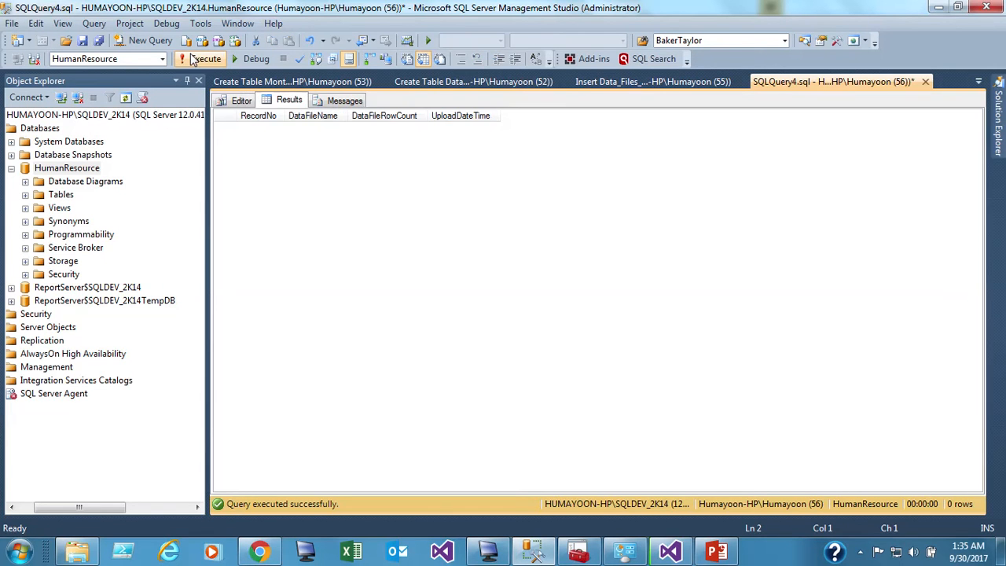
{"action": "left_click", "coordinate": [234, 101]}
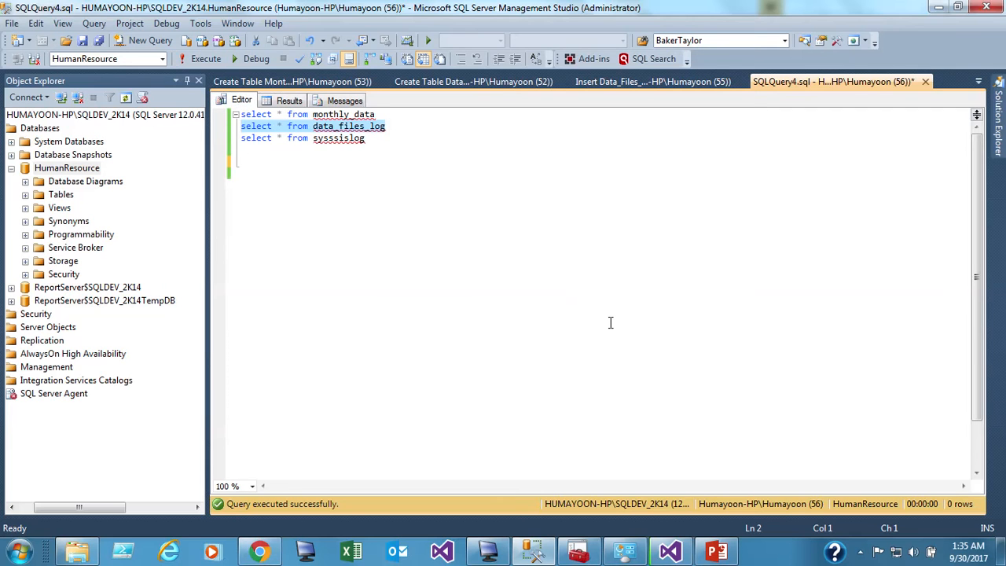
Switch to Visual Studio, open the package's logging configuration and add an SSIS log provider for SQL Server.
{"action": "left_click", "coordinate": [670, 553]}
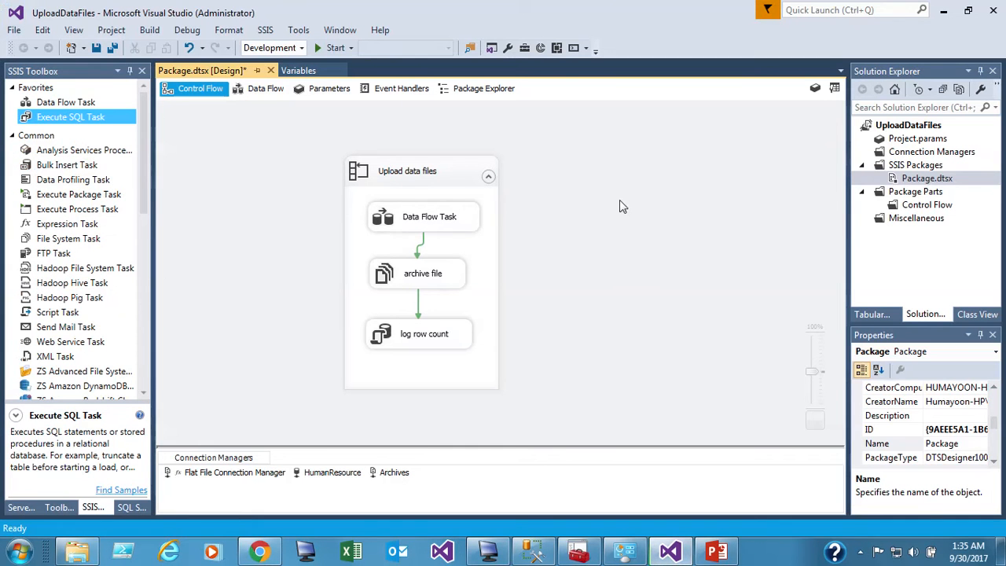
{"action": "right_click", "coordinate": [570, 167]}
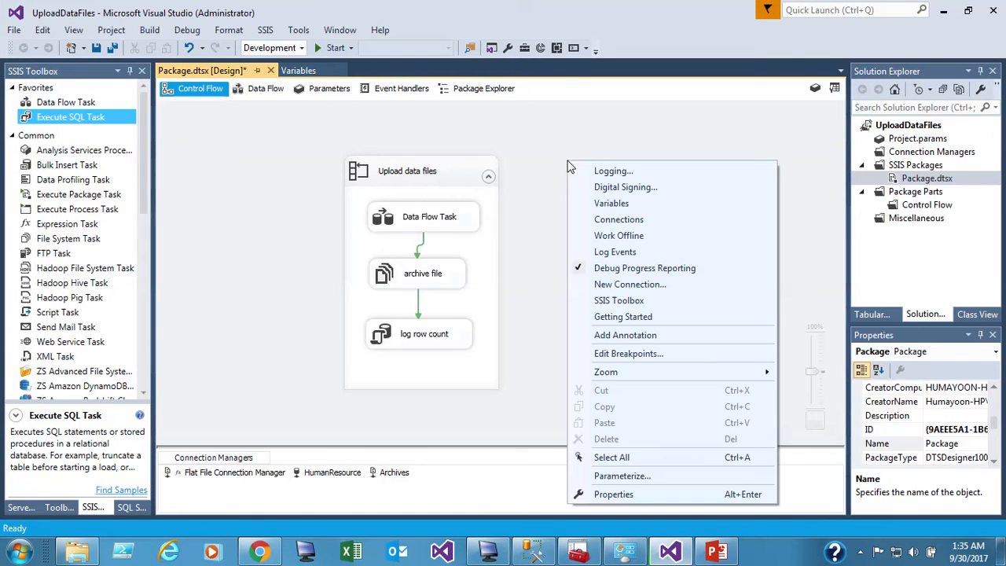
{"action": "left_click", "coordinate": [613, 171]}
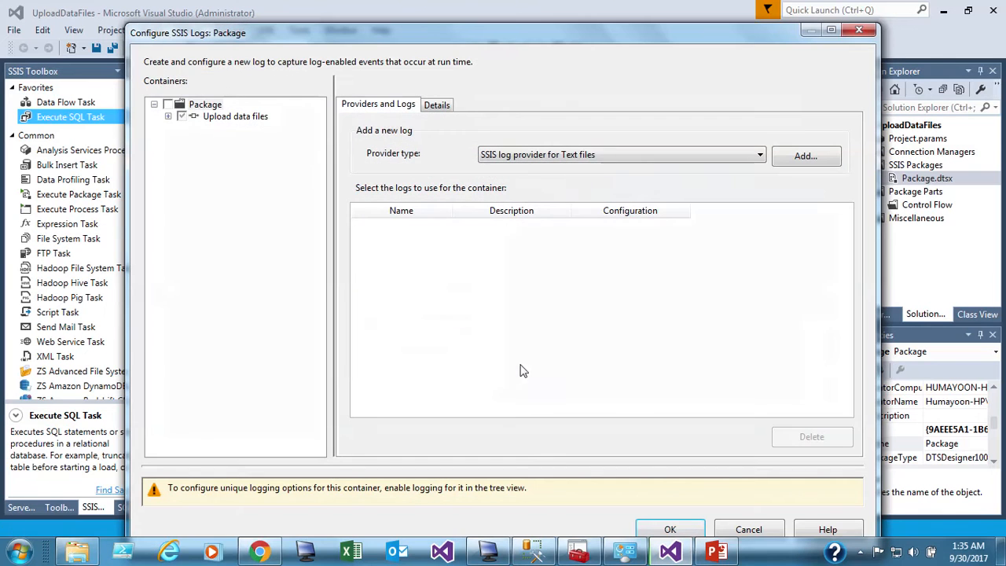
{"action": "left_click", "coordinate": [701, 155]}
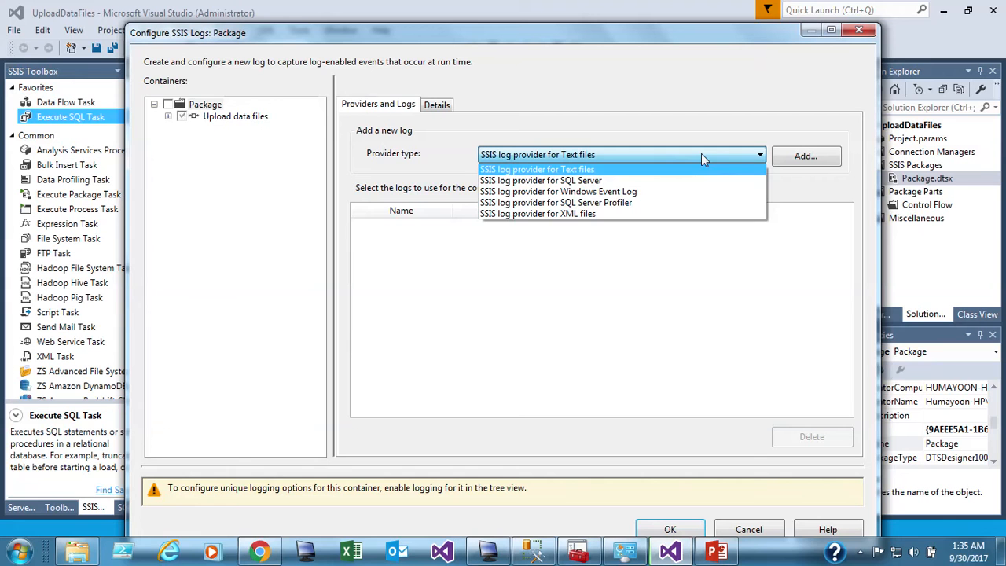
{"action": "left_click", "coordinate": [521, 180]}
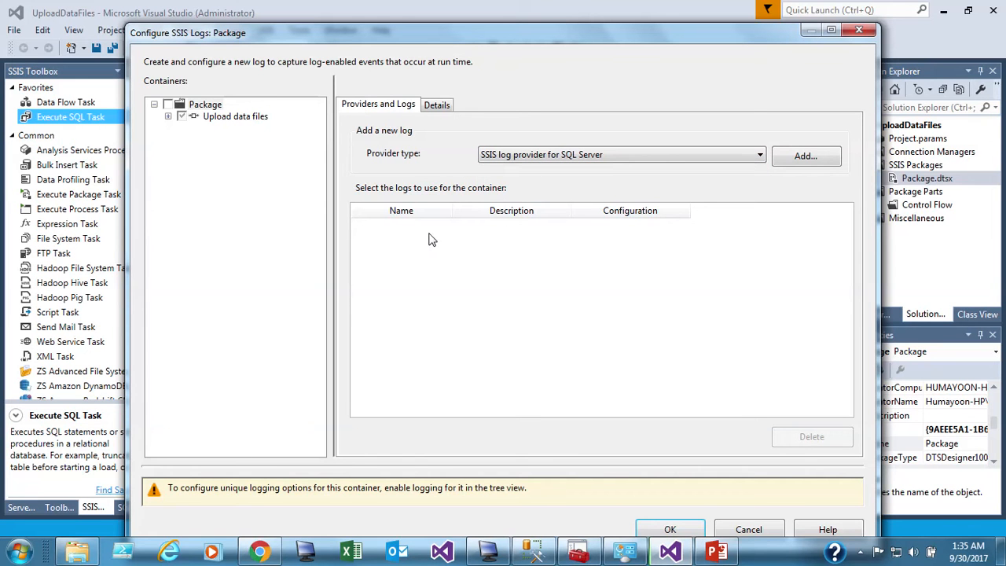
{"action": "left_click", "coordinate": [808, 156]}
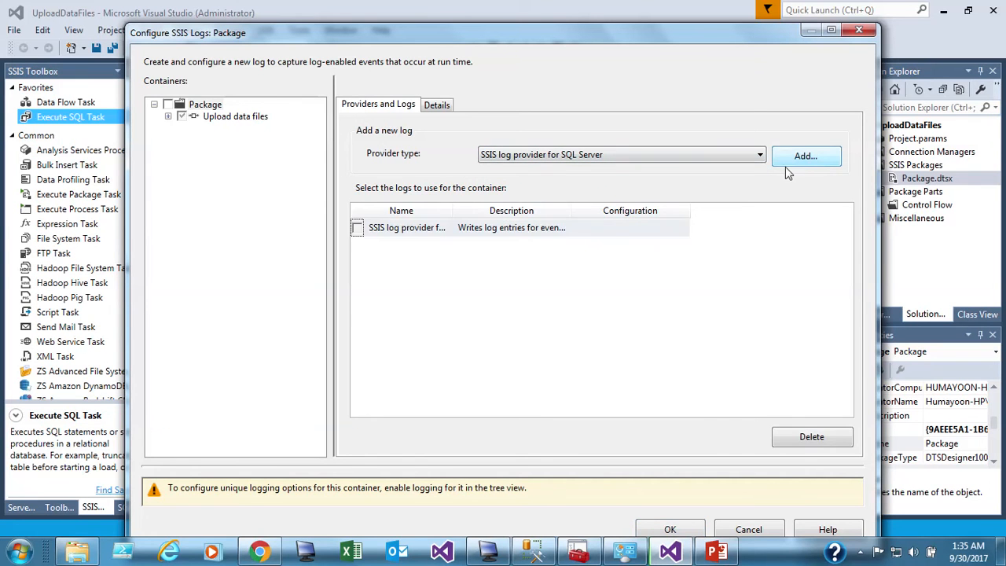
Enable logging for the Package container with the SQL Server log provider and select the OnError event with all its detail columns.
{"action": "left_click", "coordinate": [168, 105]}
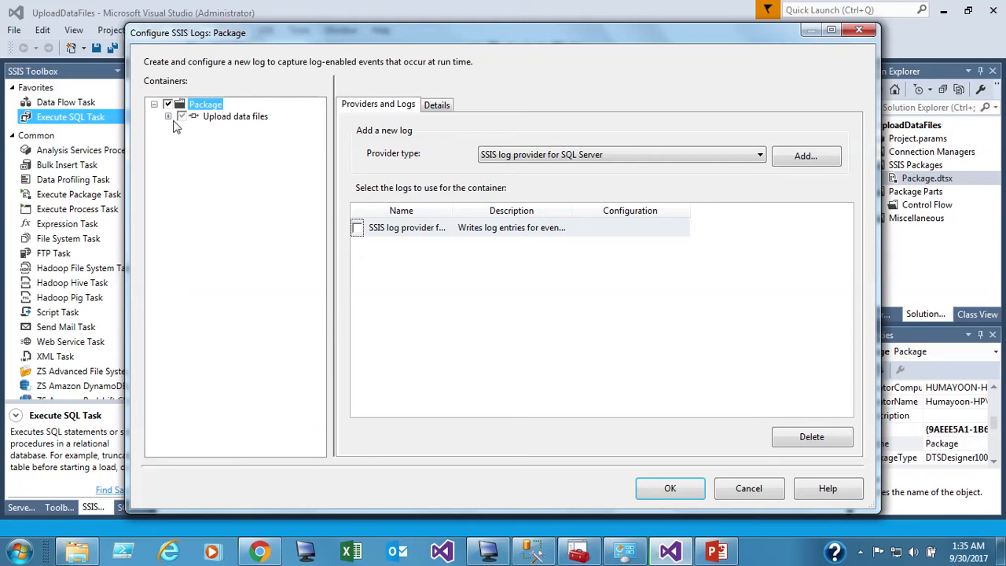
{"action": "left_click", "coordinate": [356, 228]}
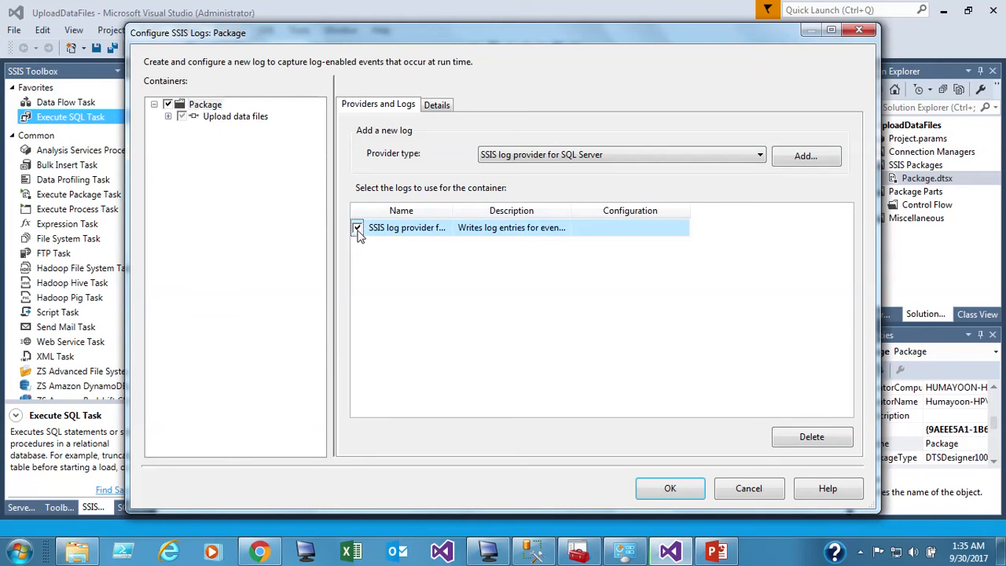
{"action": "left_click", "coordinate": [437, 104]}
{"action": "left_click", "coordinate": [585, 436]}
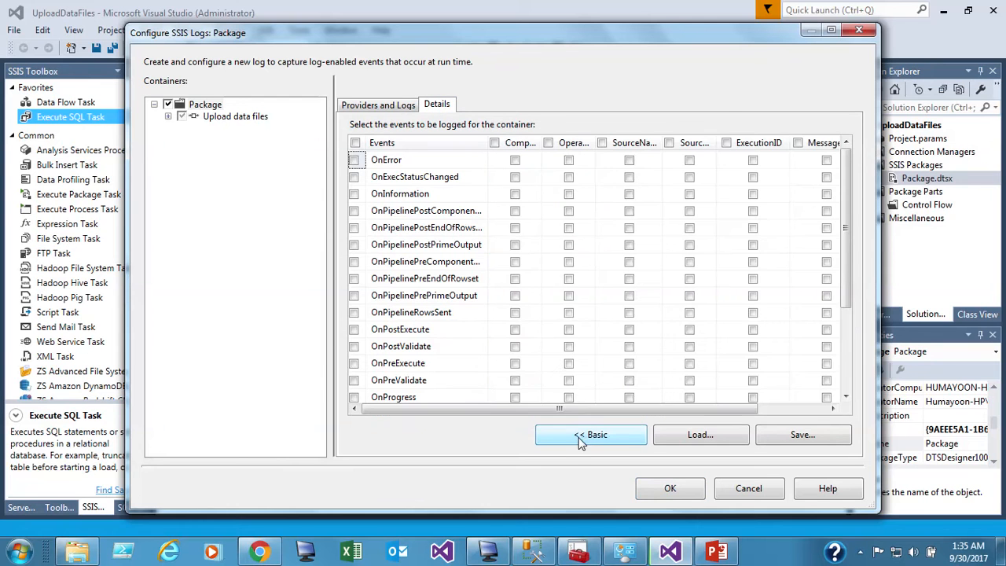
{"action": "left_click", "coordinate": [838, 33]}
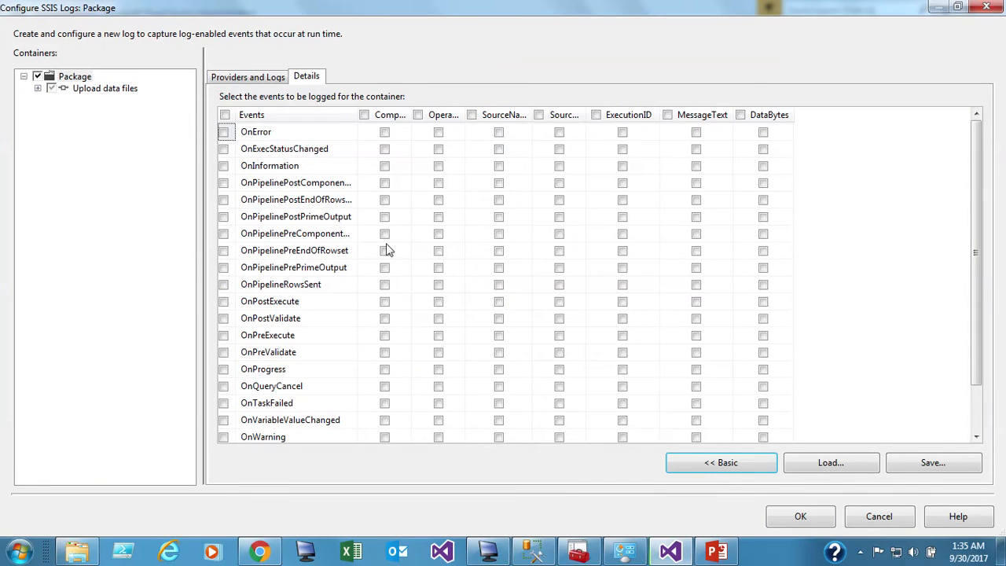
{"action": "left_click", "coordinate": [223, 132]}
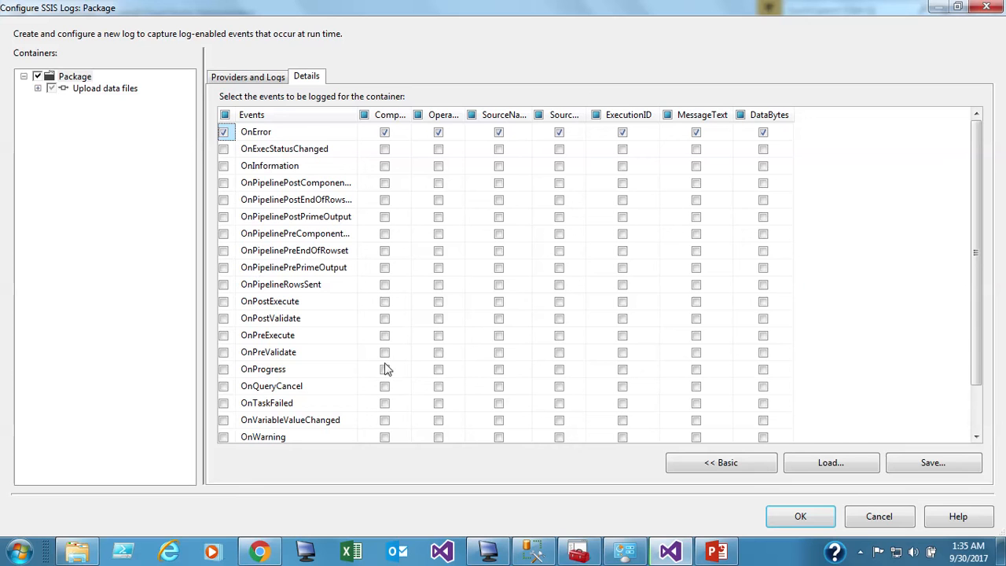
Set the SQL Server log provider's configuration to the HumanResource connection and accept the logging settings.
{"action": "left_click", "coordinate": [229, 78]}
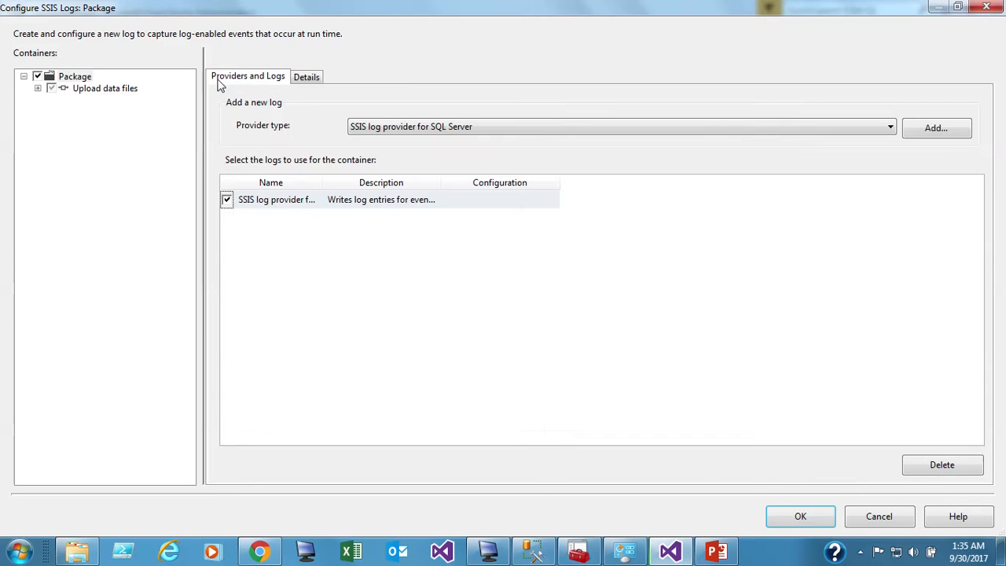
{"action": "left_click", "coordinate": [542, 201]}
{"action": "left_click", "coordinate": [552, 201]}
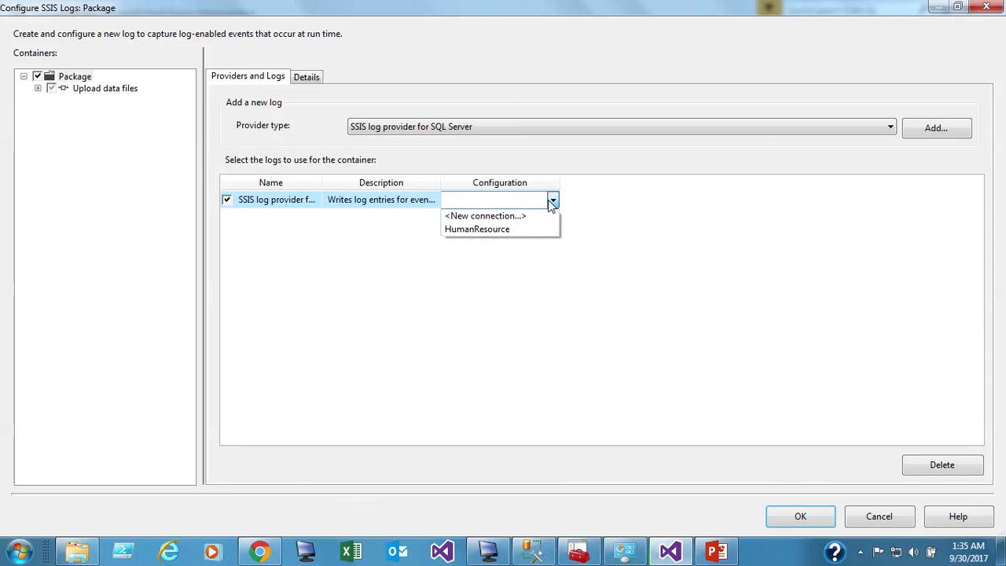
{"action": "left_click", "coordinate": [522, 229]}
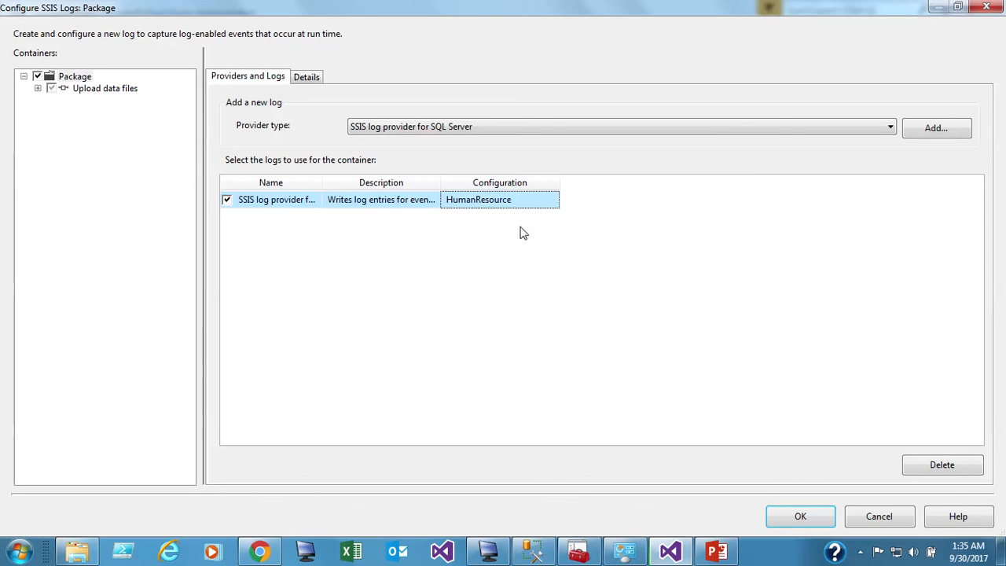
{"action": "left_click", "coordinate": [786, 519]}
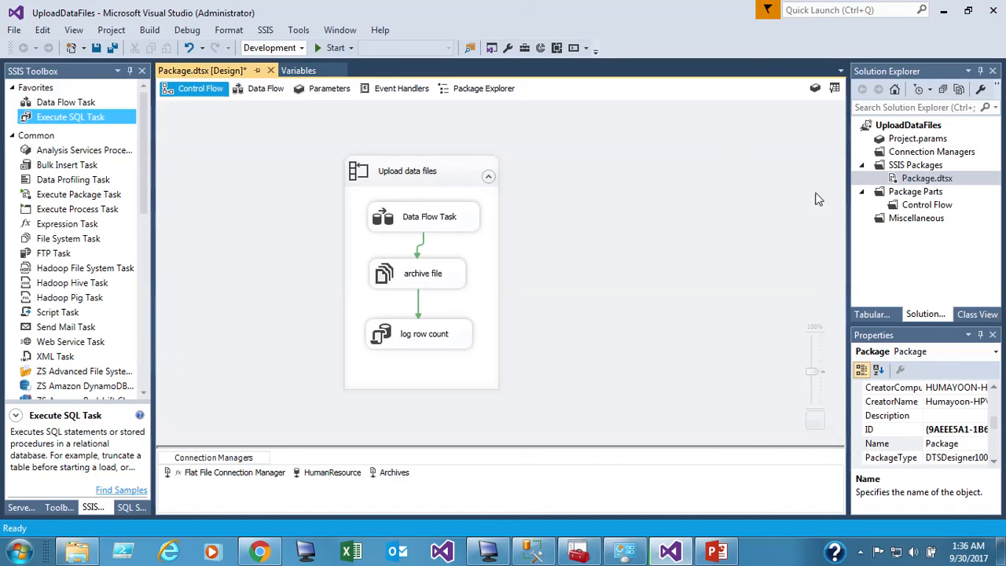
Save the whole project, execute Package.dtsx and stop debugging once the run completes.
{"action": "left_click", "coordinate": [112, 48]}
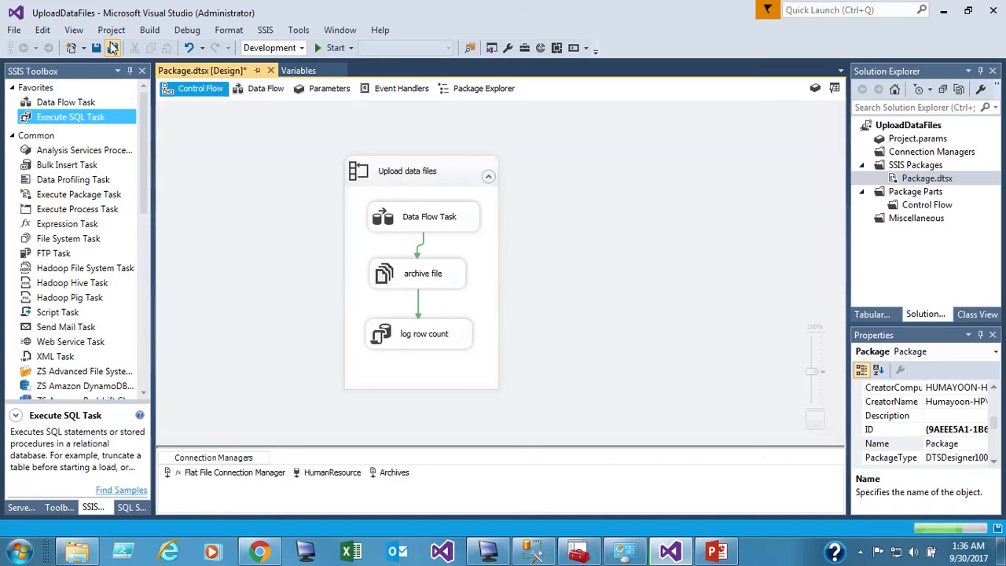
{"action": "left_click", "coordinate": [895, 179]}
{"action": "right_click", "coordinate": [896, 179]}
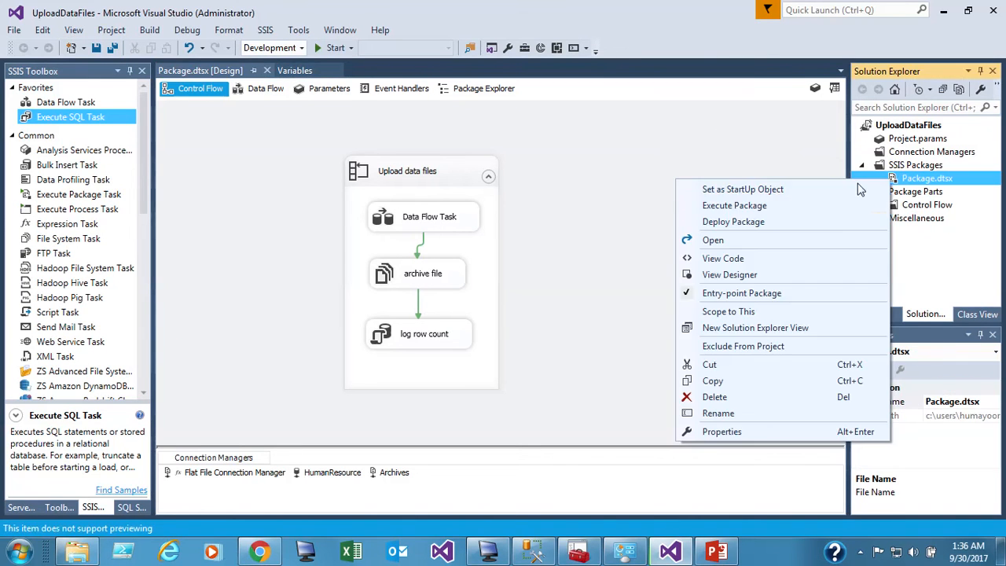
{"action": "left_click", "coordinate": [772, 205]}
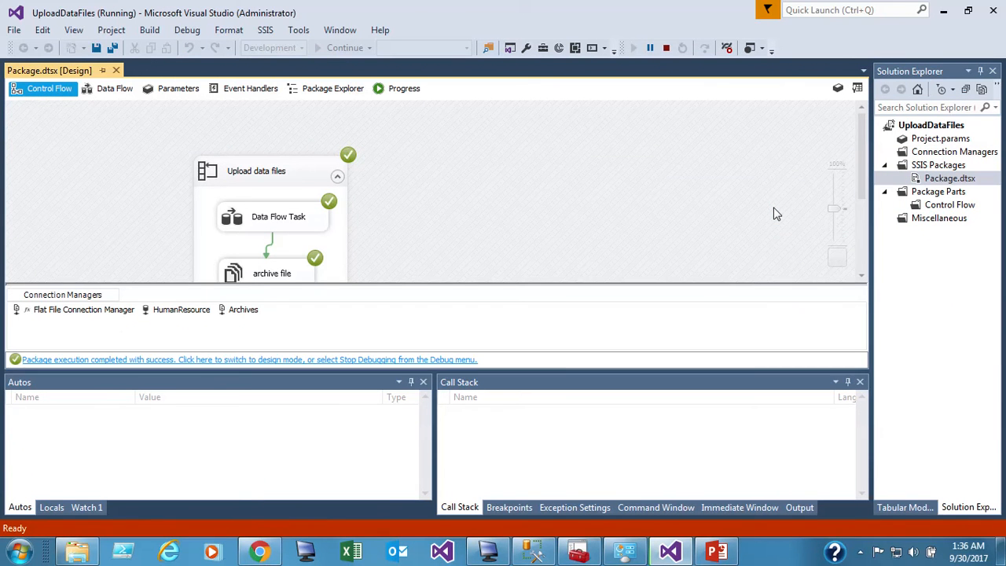
{"action": "left_click", "coordinate": [666, 48]}
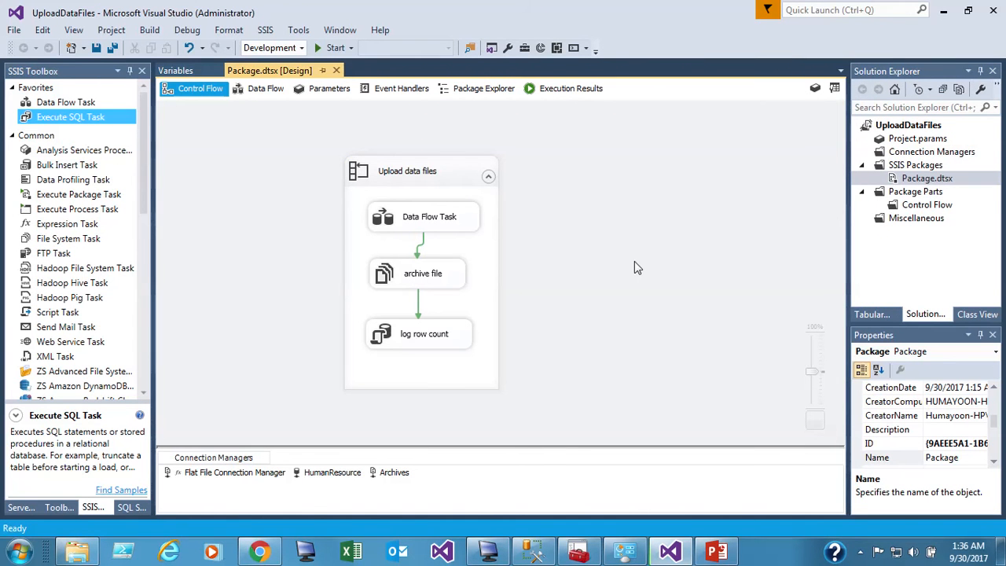
Switch to CubicExplorer and inspect the DataFiles folder and its Archives subfolder for the processed CSV files.
{"action": "left_click", "coordinate": [487, 552]}
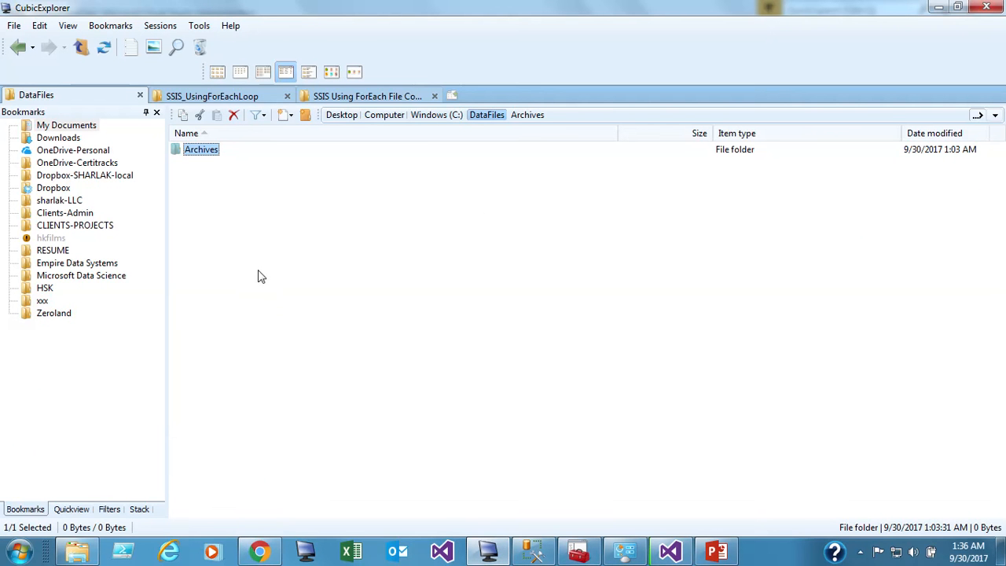
{"action": "left_click", "coordinate": [205, 322]}
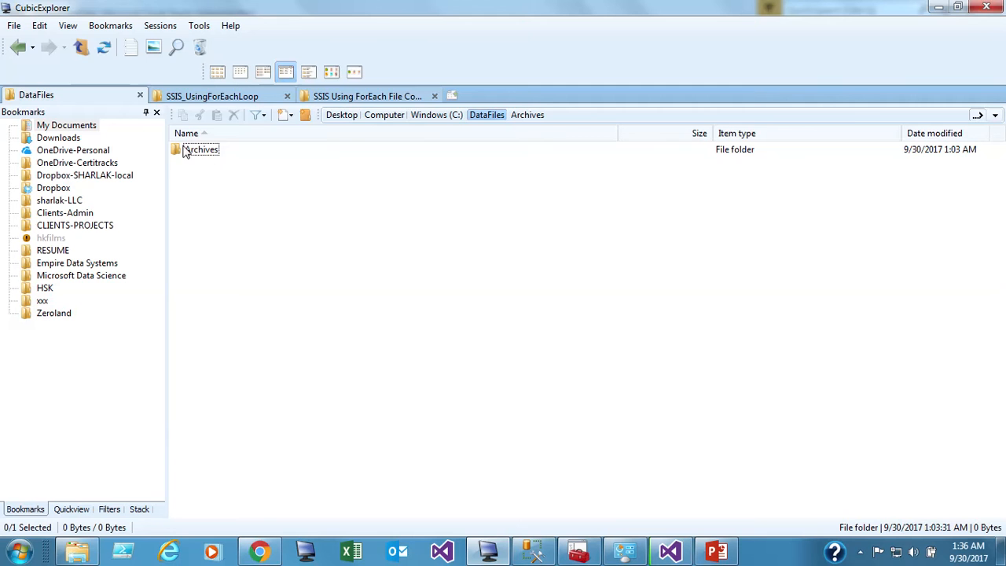
{"action": "key", "text": "BackSpace"}
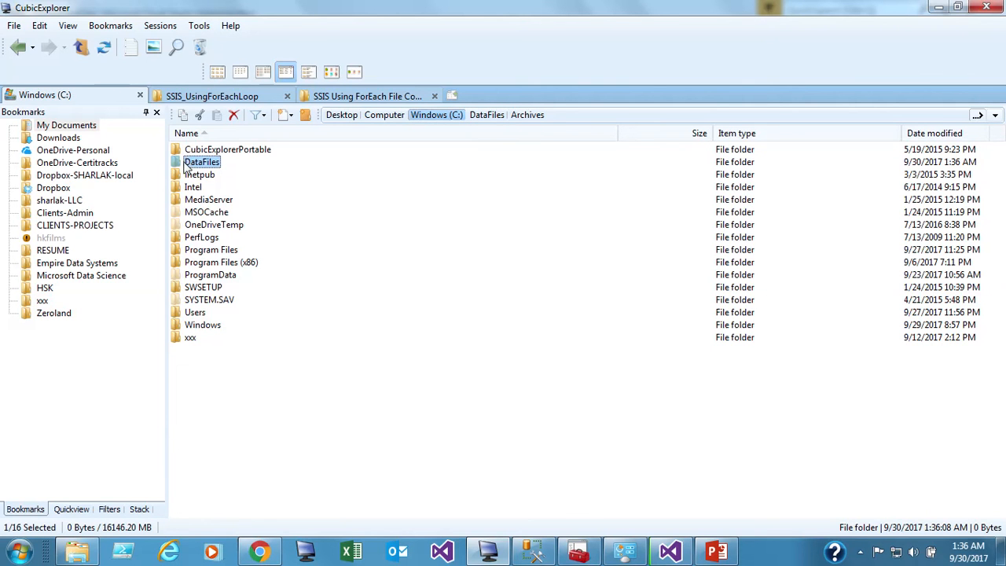
{"action": "double_click", "coordinate": [186, 165]}
{"action": "right_click", "coordinate": [189, 150]}
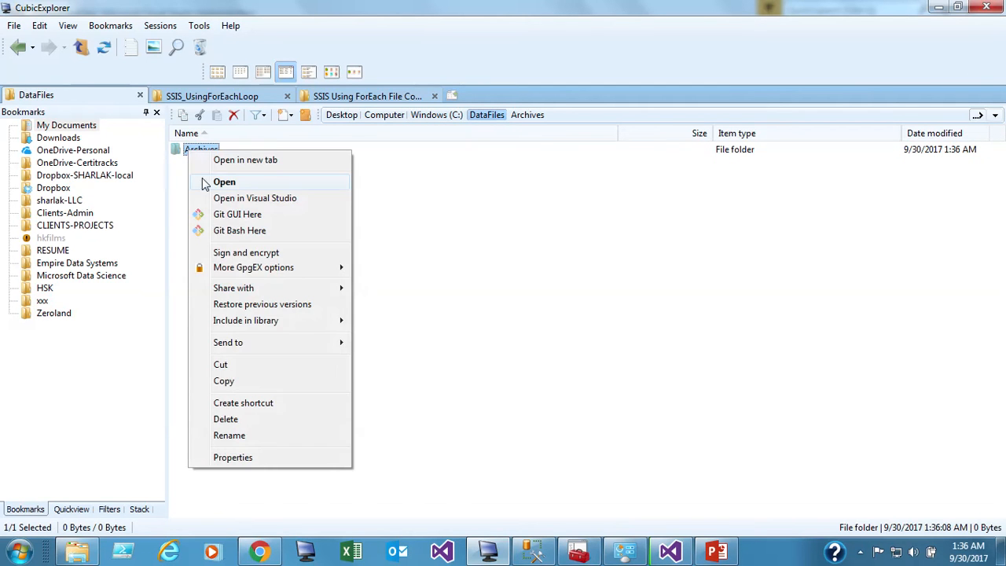
{"action": "left_click", "coordinate": [206, 182]}
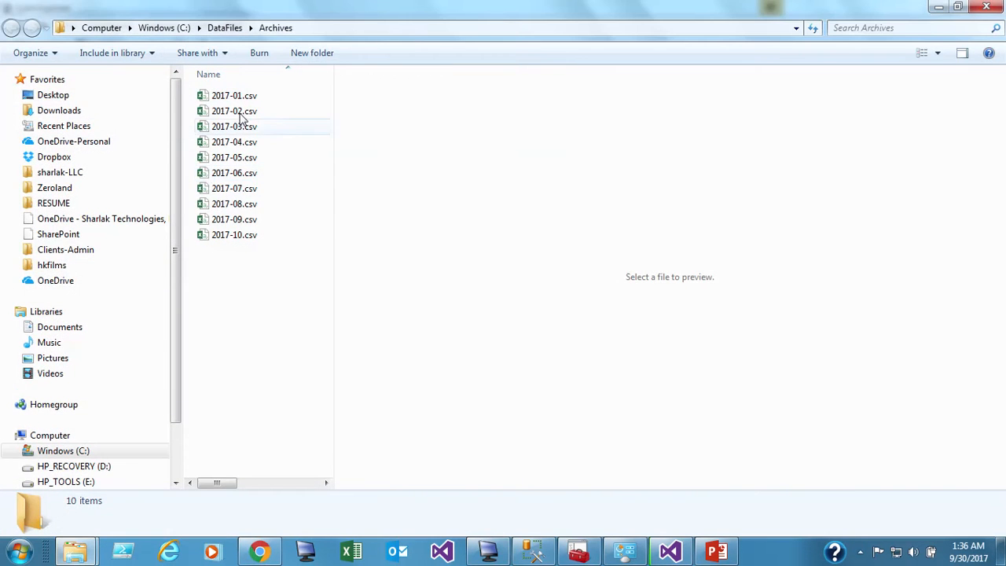
{"action": "left_click", "coordinate": [993, 11]}
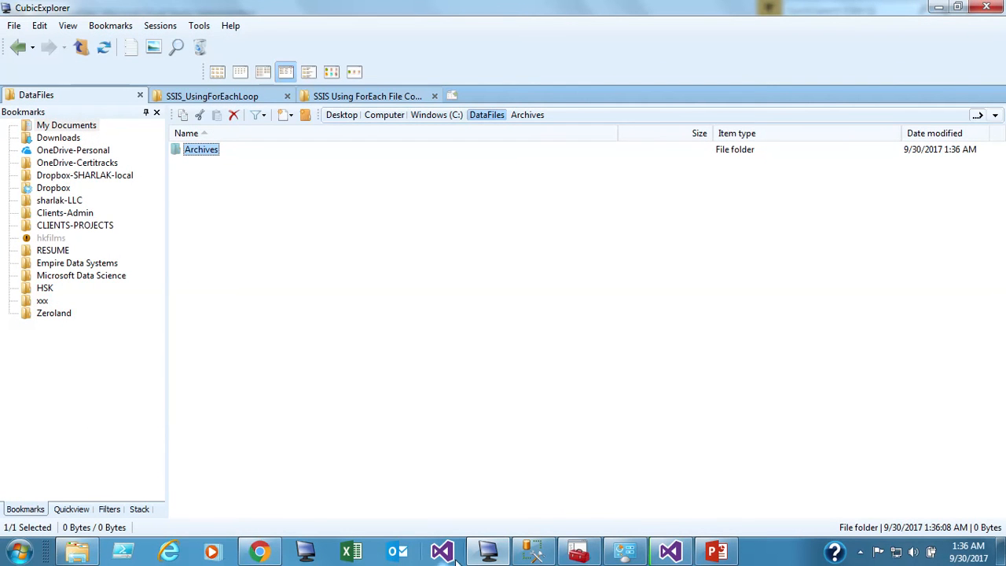
Switch to SQL Server Management Studio and rerun the monthly_data select query to examine the uploaded records.
{"action": "left_click", "coordinate": [540, 554]}
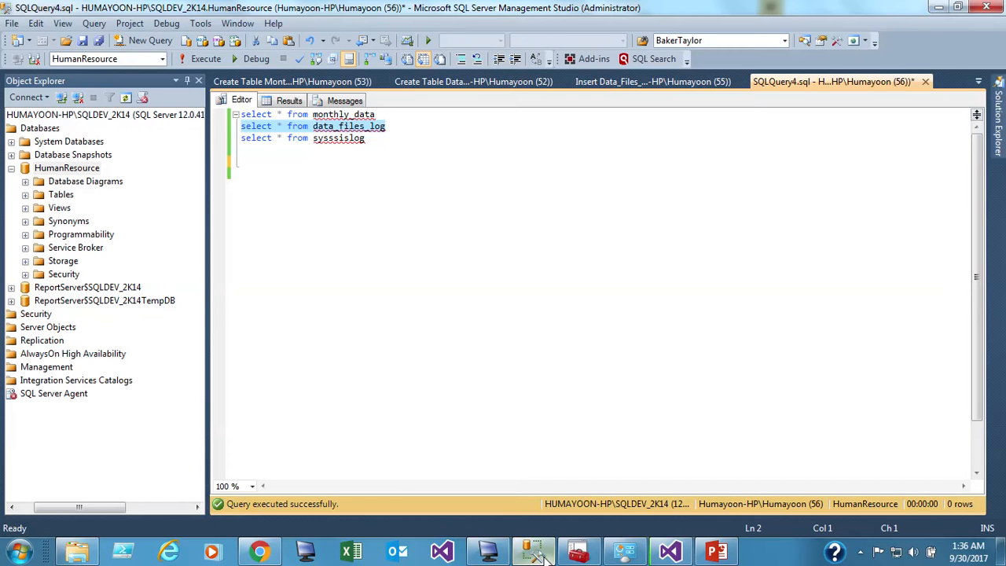
{"action": "left_click", "coordinate": [384, 114]}
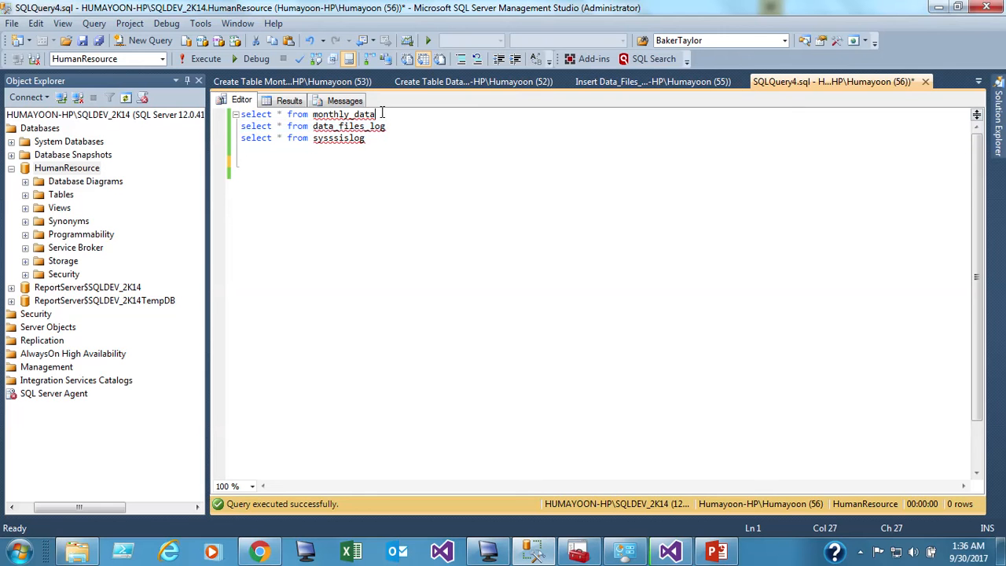
{"action": "left_click_drag", "start_coordinate": [382, 114], "coordinate": [239, 114]}
{"action": "left_click", "coordinate": [195, 59]}
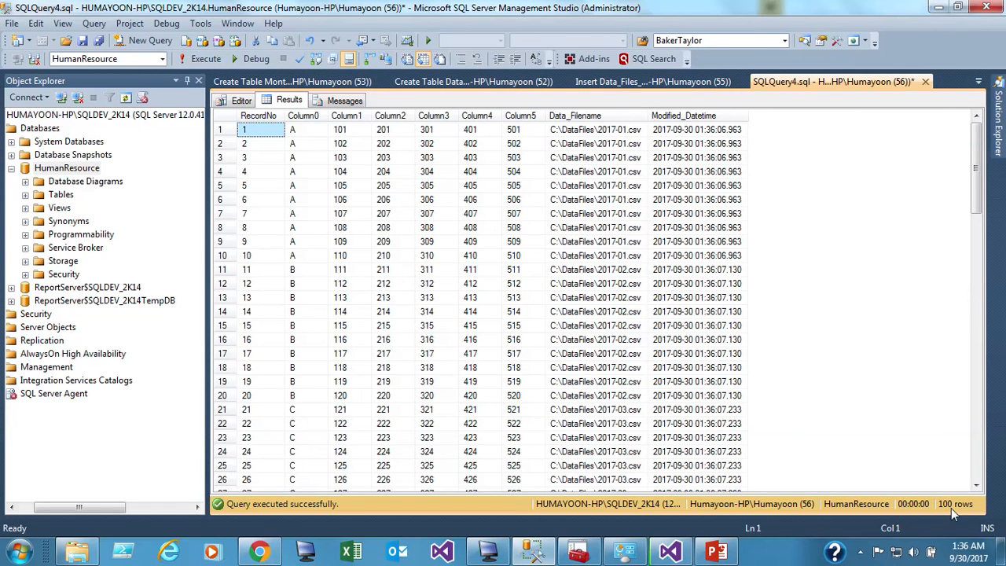
Examine the monthly_data results through the last row, checking Column0 and source file names, and widen the Data_Filename column.
{"action": "left_click", "coordinate": [223, 256]}
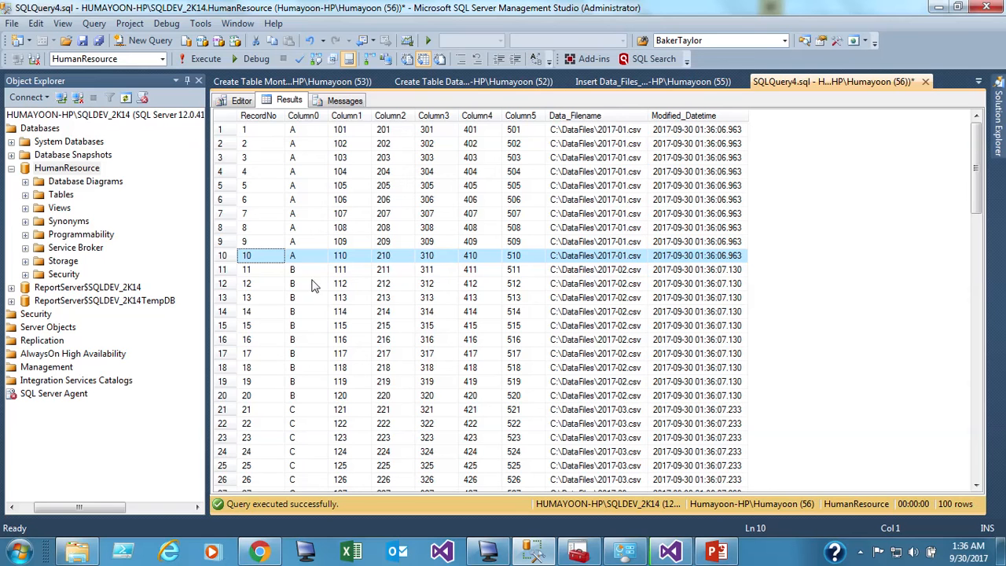
{"action": "left_click", "coordinate": [313, 146]}
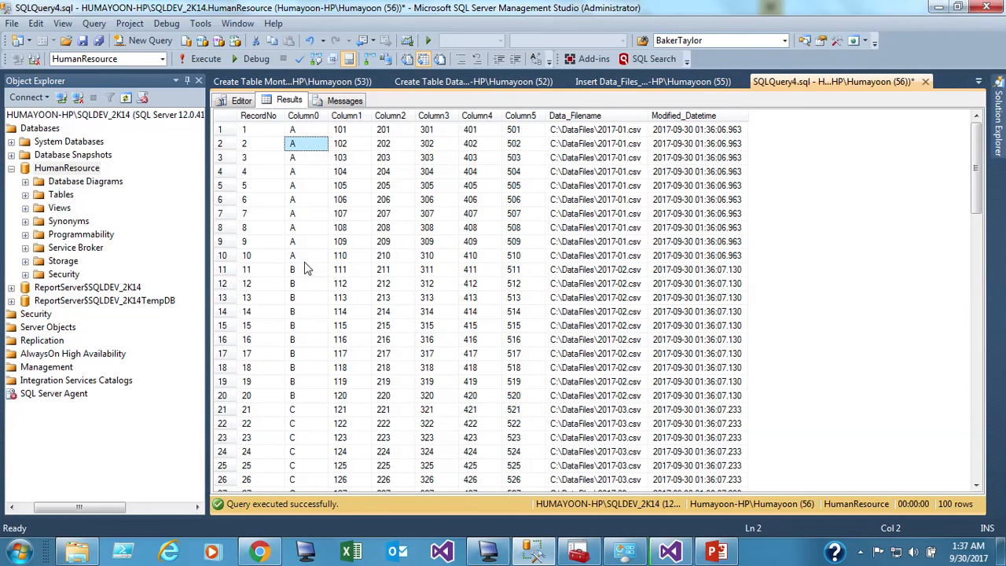
{"action": "left_click", "coordinate": [309, 299]}
{"action": "scroll", "coordinate": [336, 445], "scroll_direction": "down", "scroll_amount": 18}
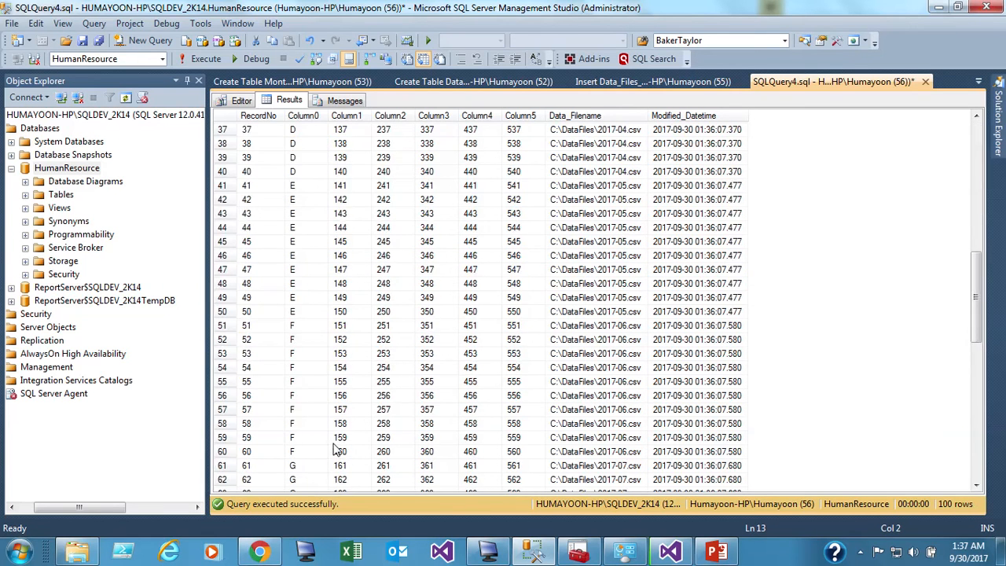
{"action": "scroll", "coordinate": [336, 449], "scroll_direction": "down", "scroll_amount": 7}
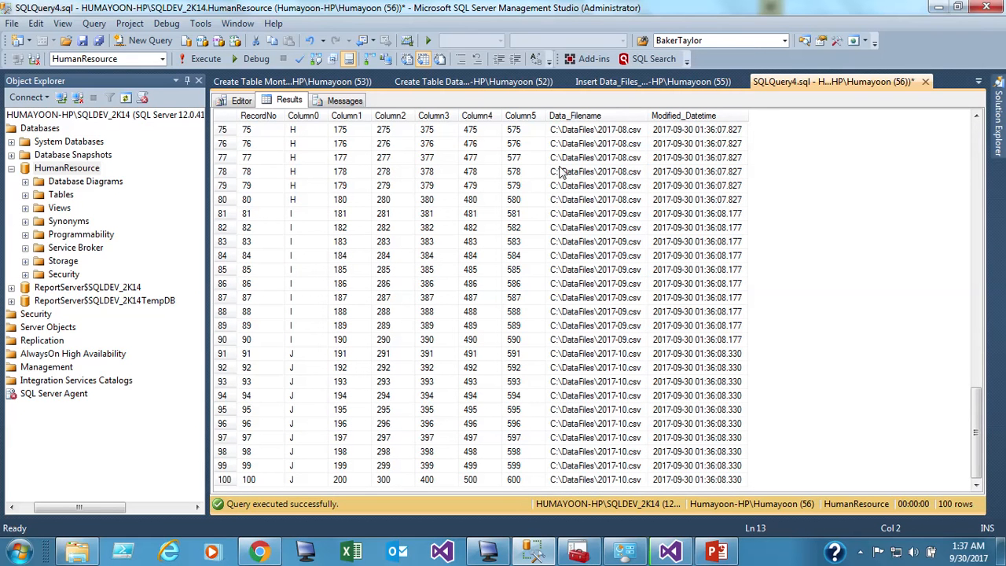
{"action": "left_click", "coordinate": [561, 173]}
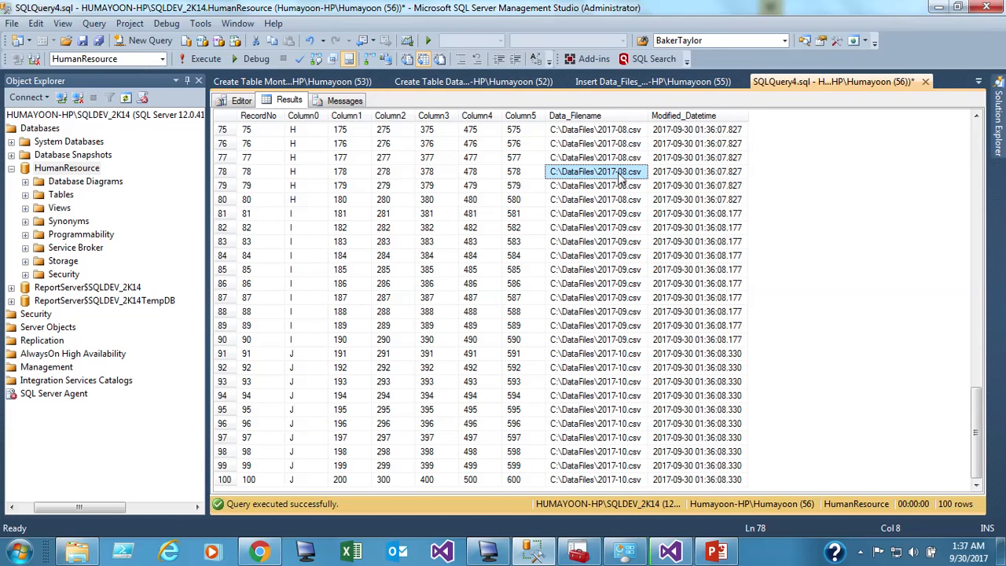
{"action": "left_click_drag", "start_coordinate": [648, 116], "coordinate": [707, 128]}
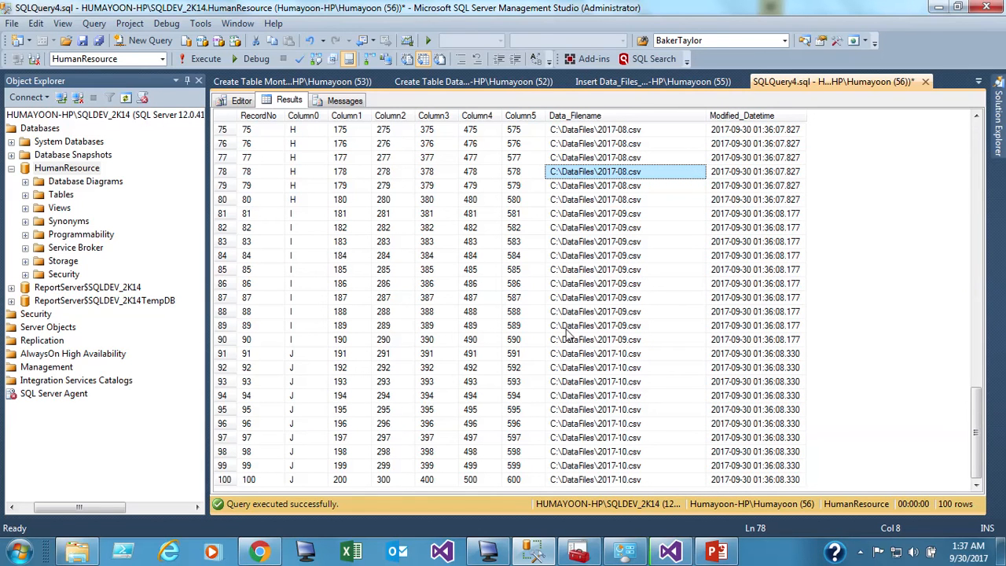
Run only the data_files_log select query and examine the logged file names, row counts and upload times.
{"action": "left_click", "coordinate": [239, 100]}
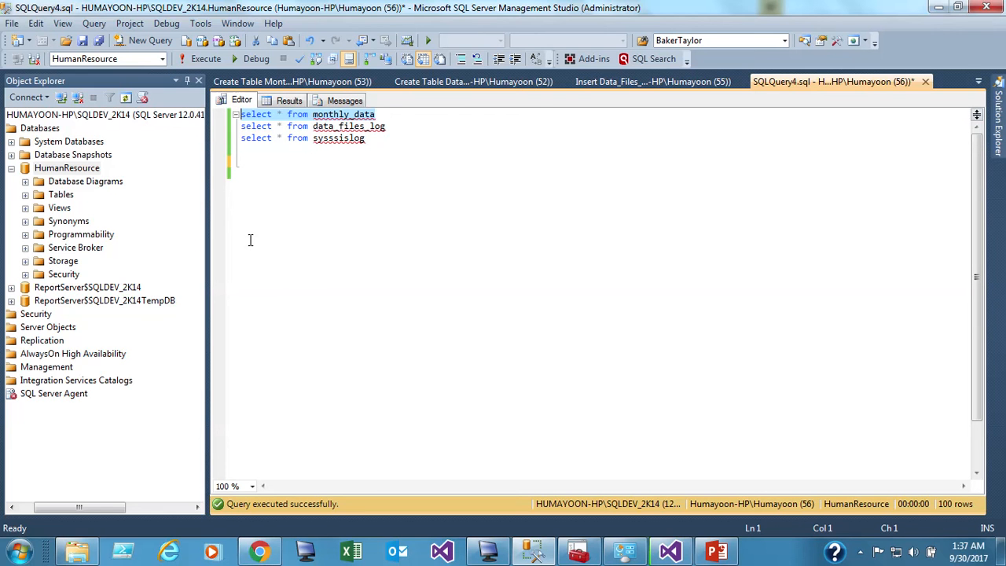
{"action": "left_click_drag", "start_coordinate": [391, 126], "coordinate": [200, 122]}
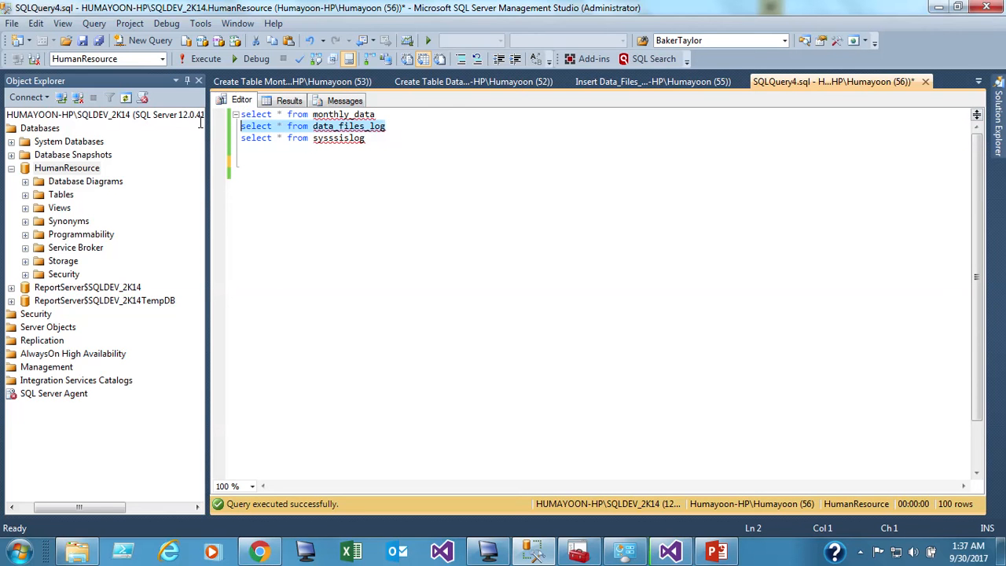
{"action": "left_click", "coordinate": [203, 59]}
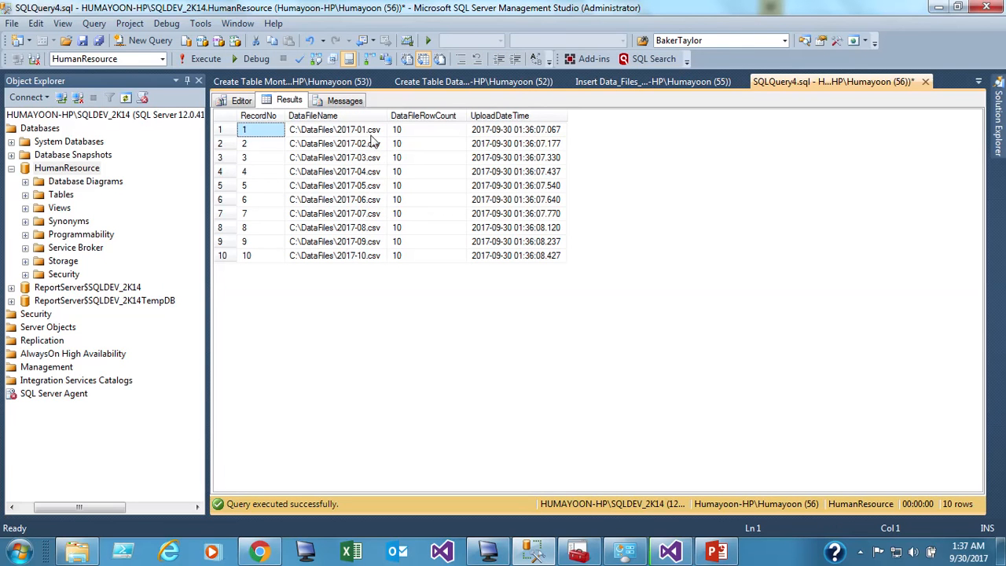
{"action": "left_click", "coordinate": [362, 215]}
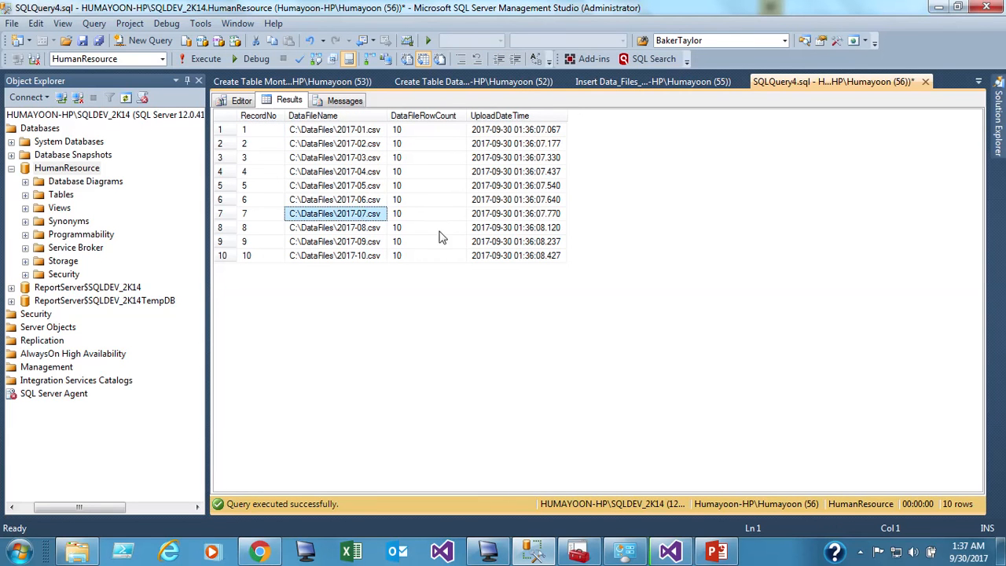
{"action": "left_click", "coordinate": [399, 217]}
{"action": "left_click", "coordinate": [506, 216]}
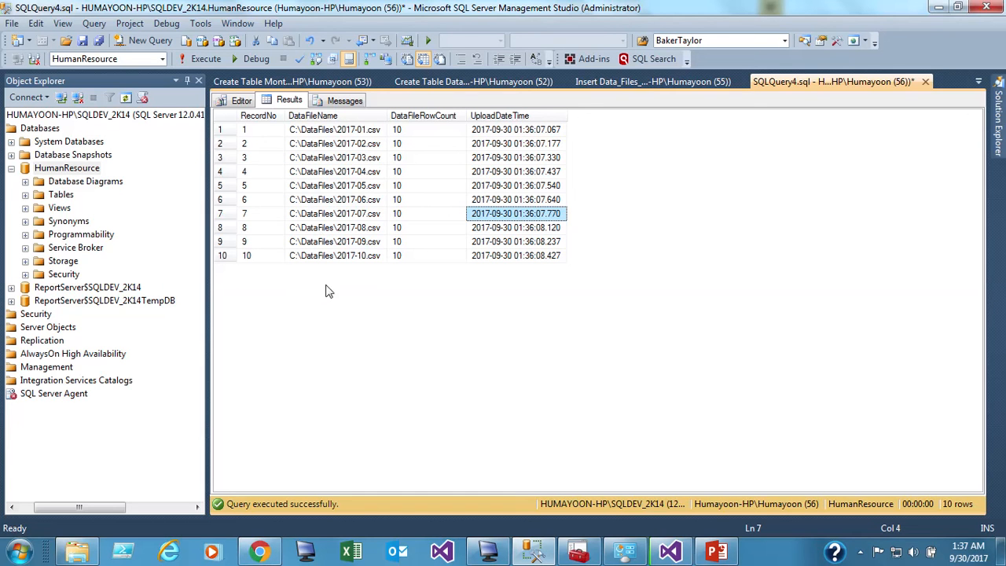
Run only the sysssislog select query, examine the package start and end entries including their messages, and return to the query text.
{"action": "left_click", "coordinate": [219, 102]}
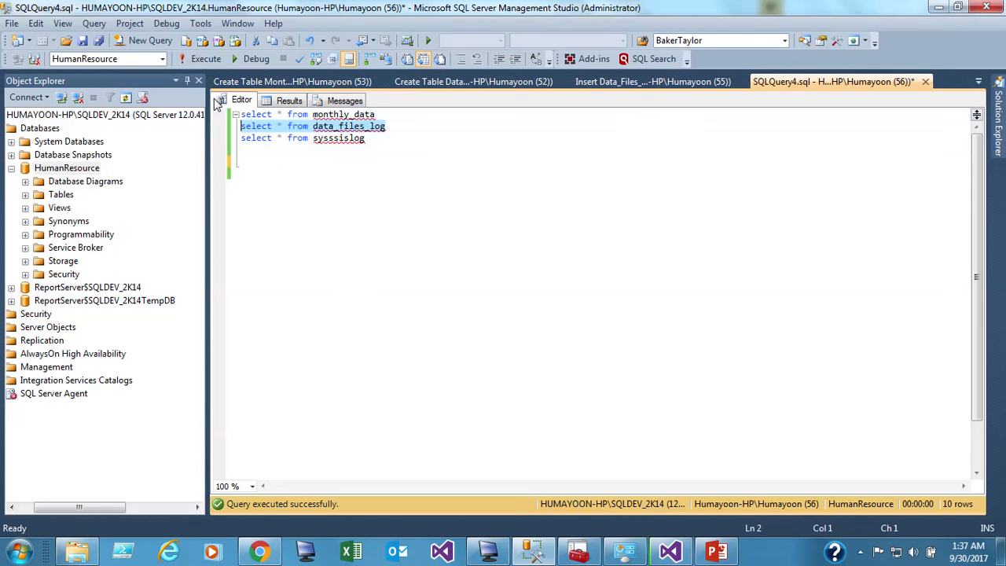
{"action": "left_click_drag", "start_coordinate": [369, 139], "coordinate": [189, 138]}
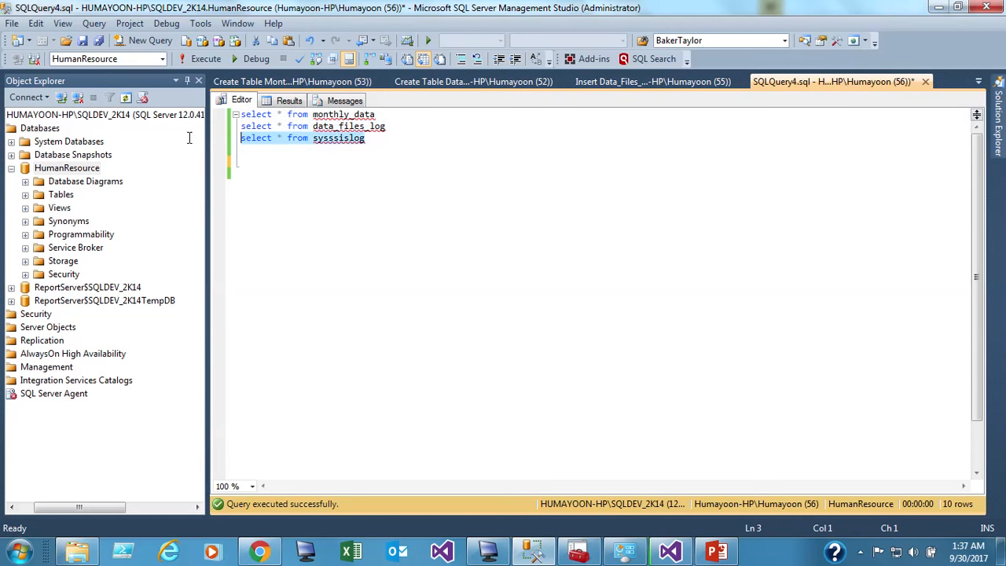
{"action": "left_click", "coordinate": [202, 58]}
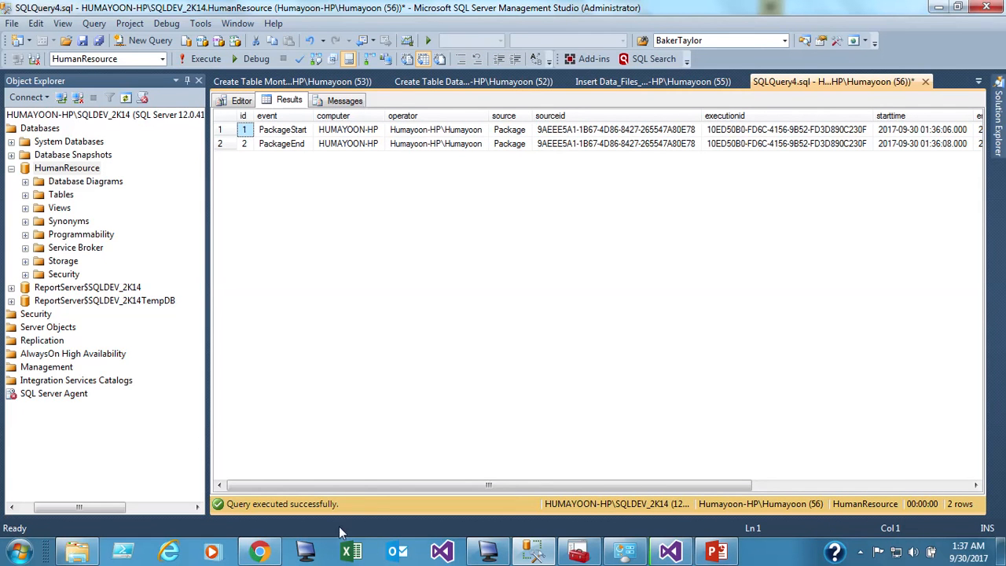
{"action": "left_click_drag", "start_coordinate": [363, 489], "coordinate": [364, 489]}
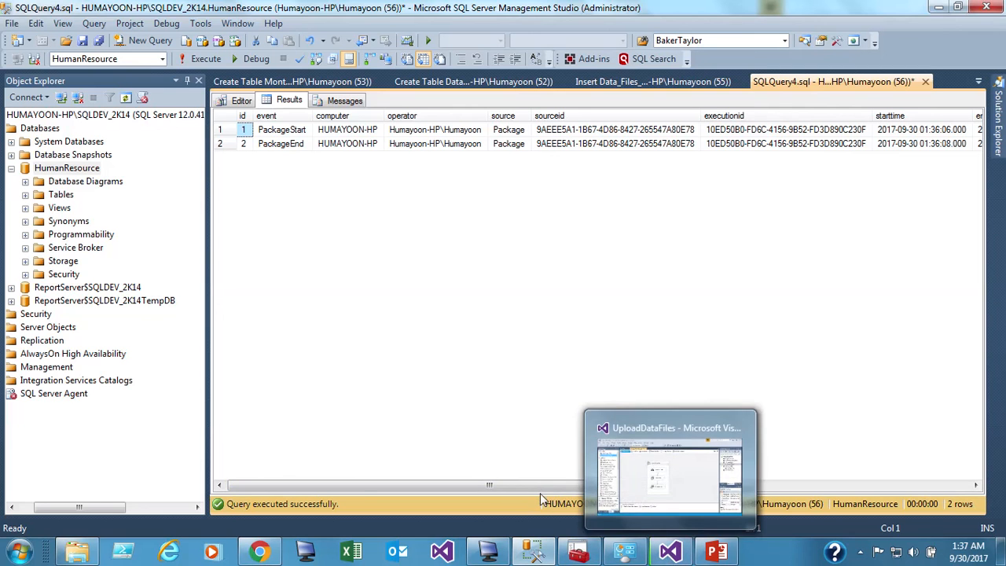
{"action": "mouse_move", "coordinate": [538, 487]}
{"action": "left_mouse_down"}
{"action": "mouse_move", "coordinate": [754, 487]}
{"action": "mouse_move", "coordinate": [522, 485]}
{"action": "left_mouse_up"}
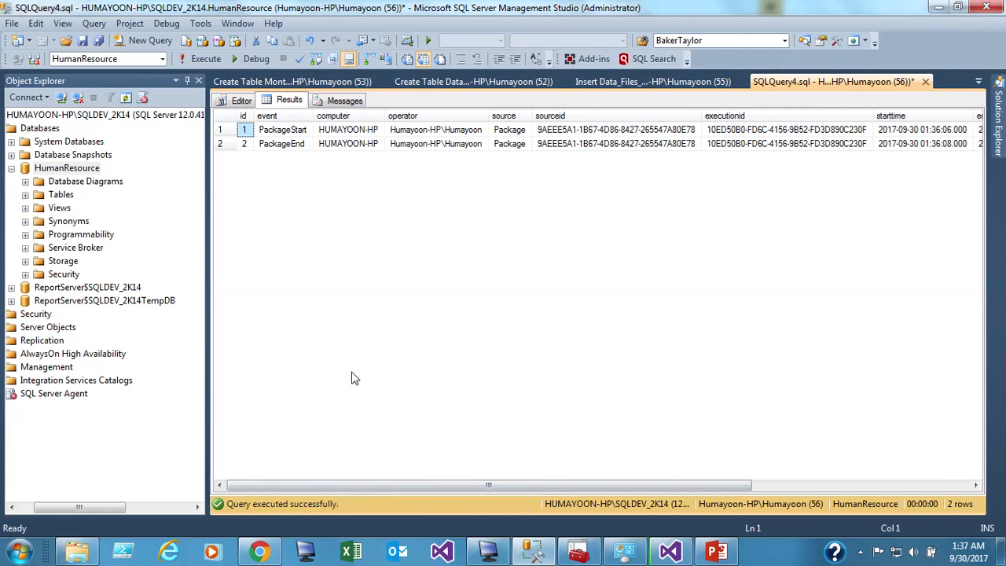
{"action": "left_click_drag", "start_coordinate": [382, 484], "coordinate": [641, 485]}
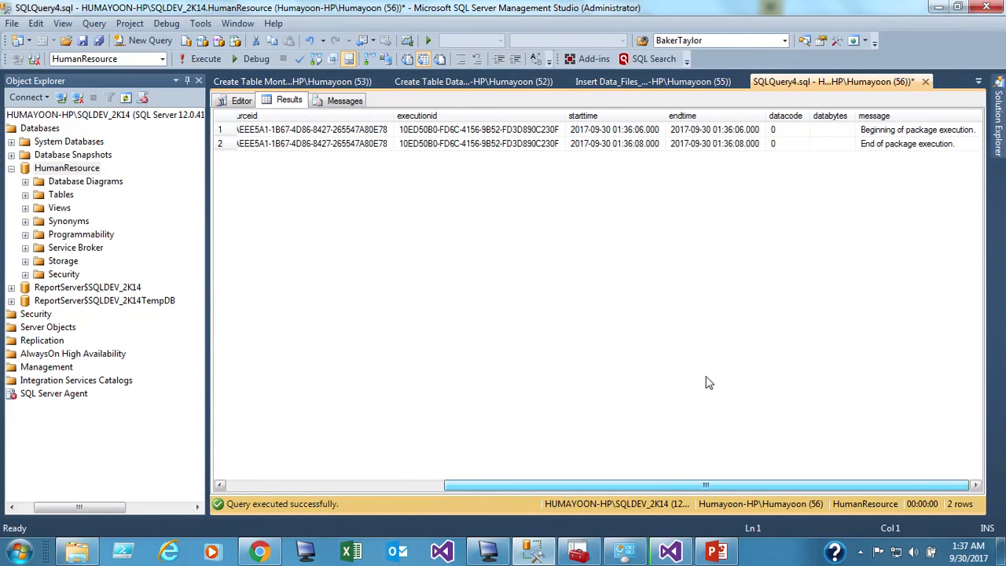
{"action": "left_click", "coordinate": [864, 131]}
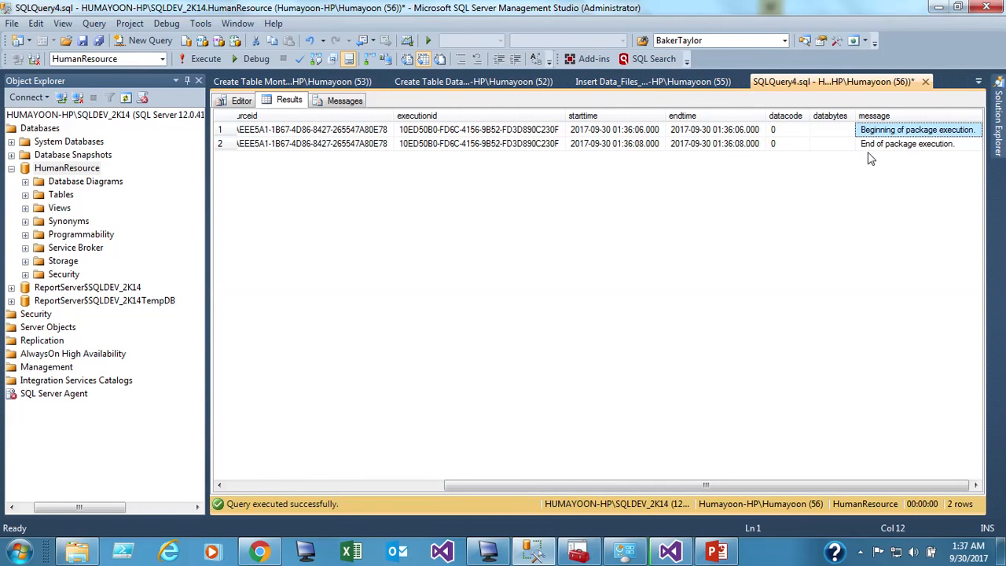
{"action": "left_click", "coordinate": [873, 147]}
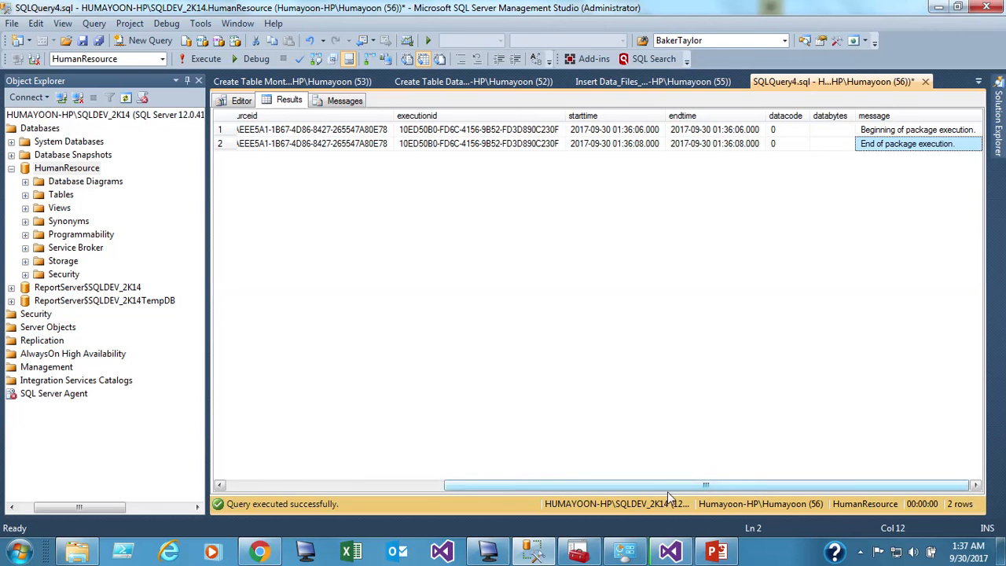
{"action": "left_click_drag", "start_coordinate": [676, 488], "coordinate": [397, 483]}
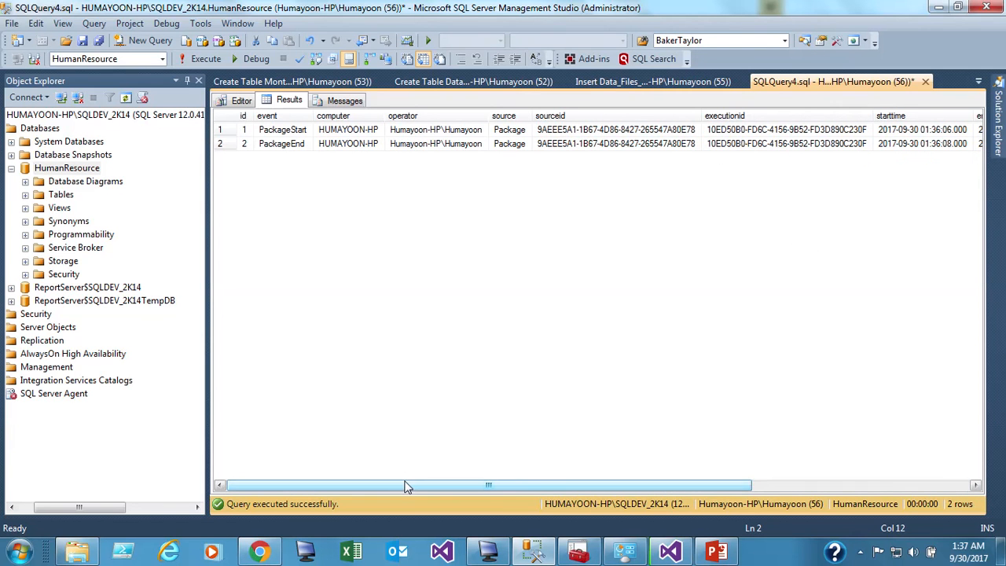
{"action": "left_click", "coordinate": [241, 100]}
Switch to Visual Studio and review the Upload data files loop's collection settings and available enumerator types, closing the editor without changes.
{"action": "left_click", "coordinate": [657, 555]}
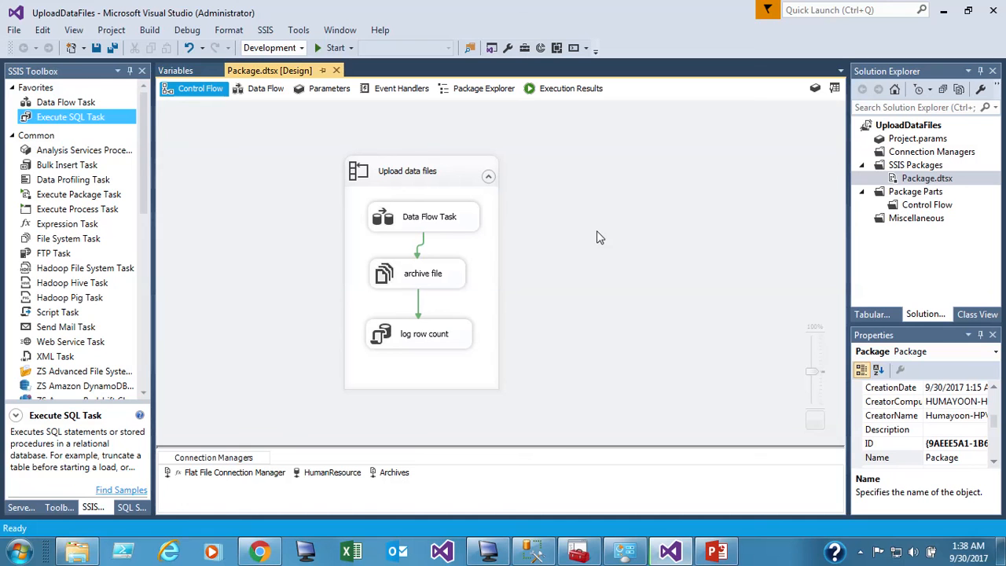
{"action": "left_click", "coordinate": [418, 180]}
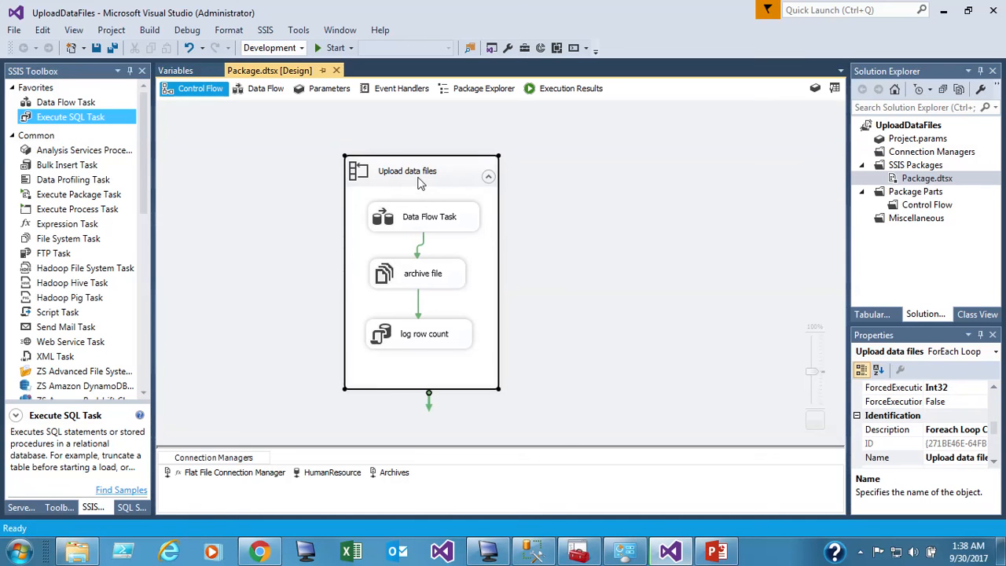
{"action": "left_click", "coordinate": [572, 243]}
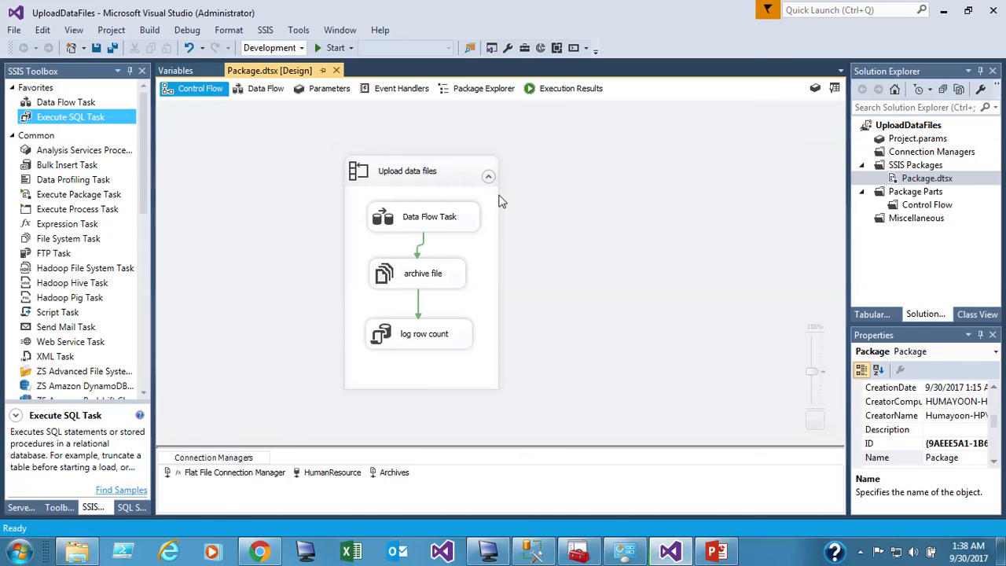
{"action": "double_click", "coordinate": [438, 171]}
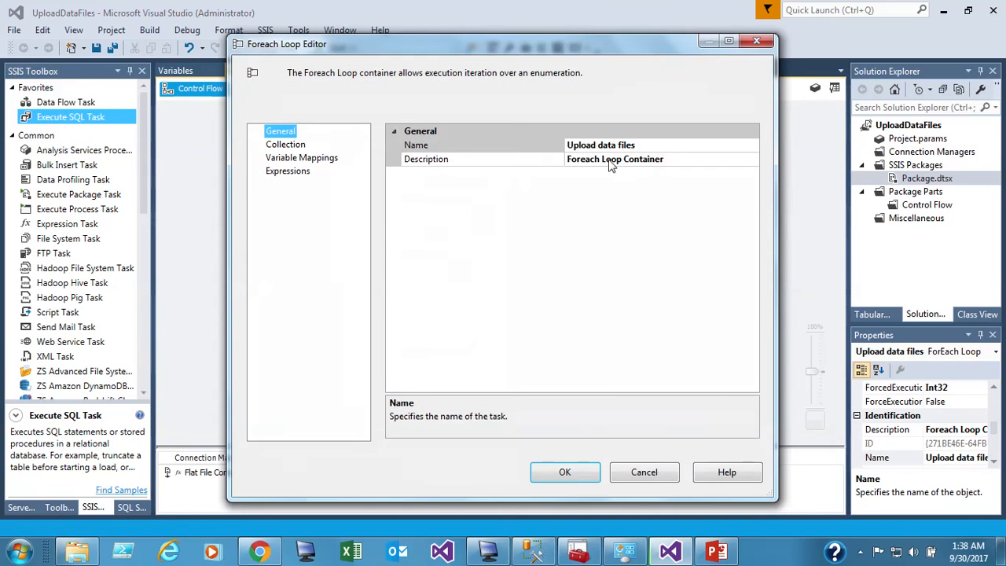
{"action": "left_click", "coordinate": [288, 146]}
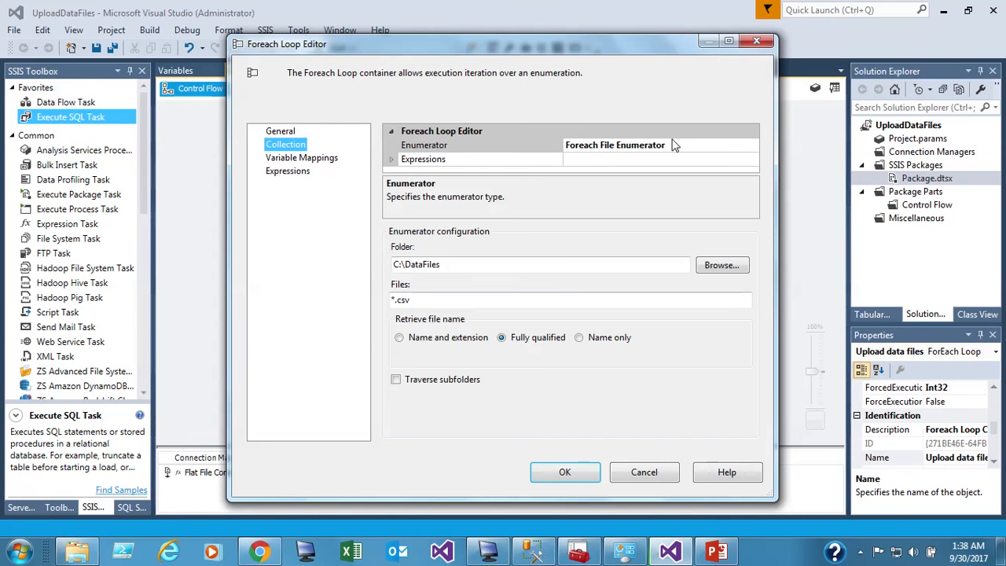
{"action": "left_click", "coordinate": [728, 145]}
{"action": "left_click", "coordinate": [751, 148]}
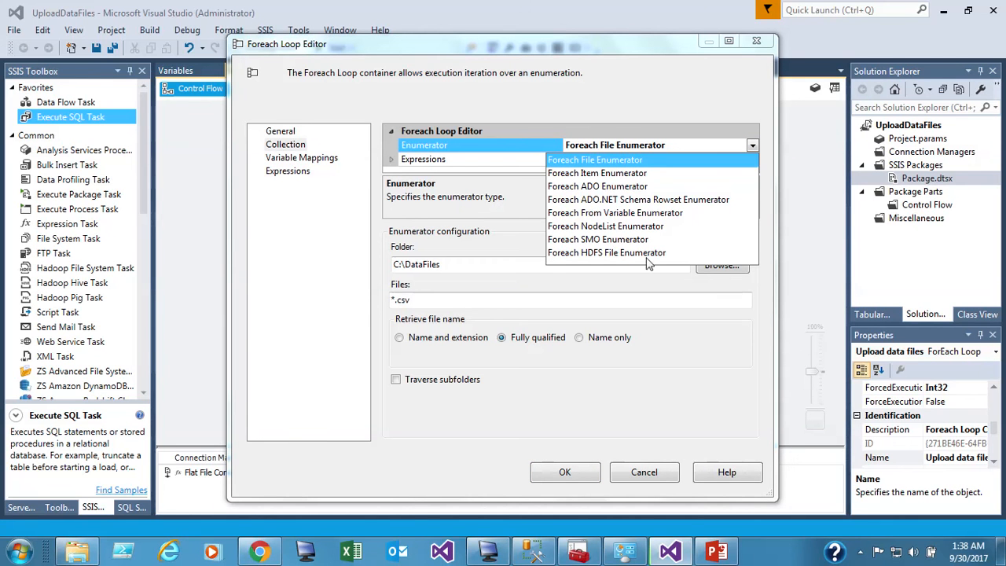
{"action": "left_click", "coordinate": [591, 296]}
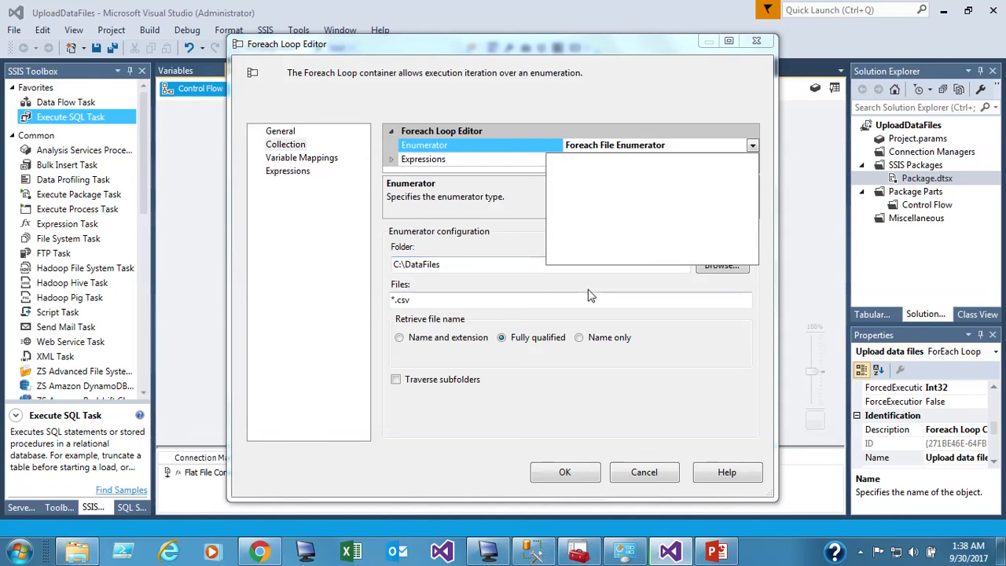
{"action": "left_click", "coordinate": [641, 474]}
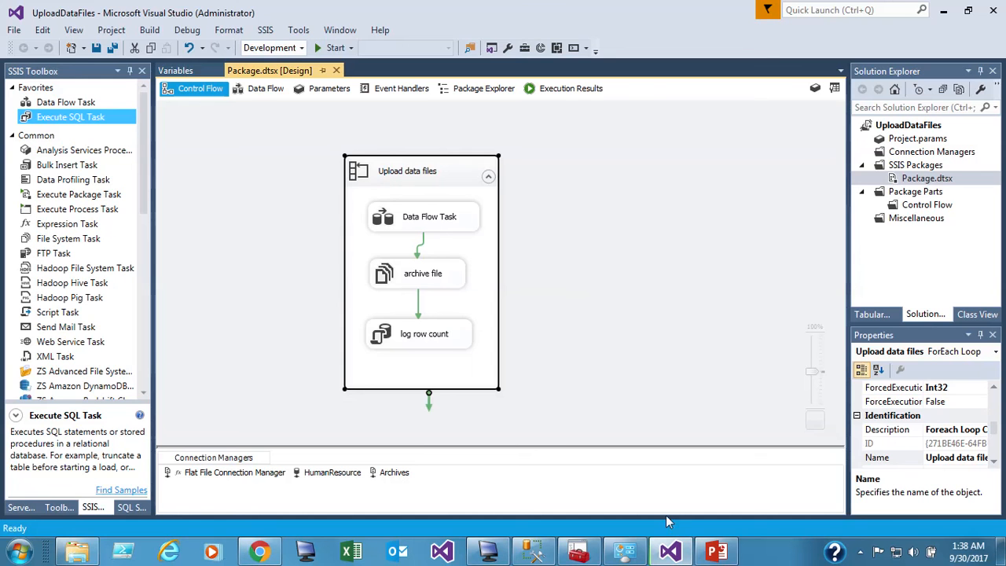
Switch to PowerPoint to check the SSIS package requirements slide, and return to the package design in Visual Studio.
{"action": "left_click", "coordinate": [714, 550]}
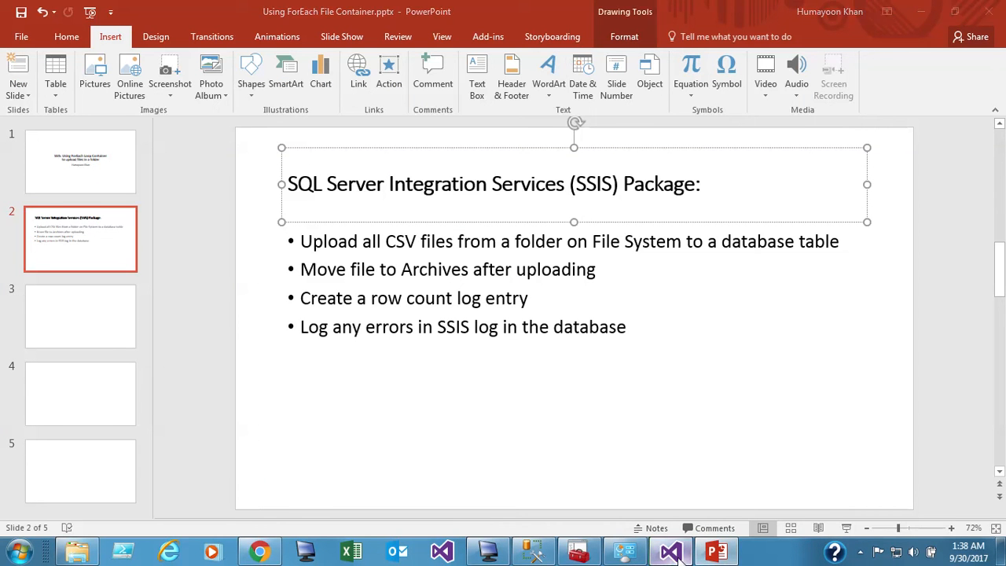
{"action": "left_click", "coordinate": [670, 550]}
{"action": "mouse_move", "coordinate": [542, 10]}
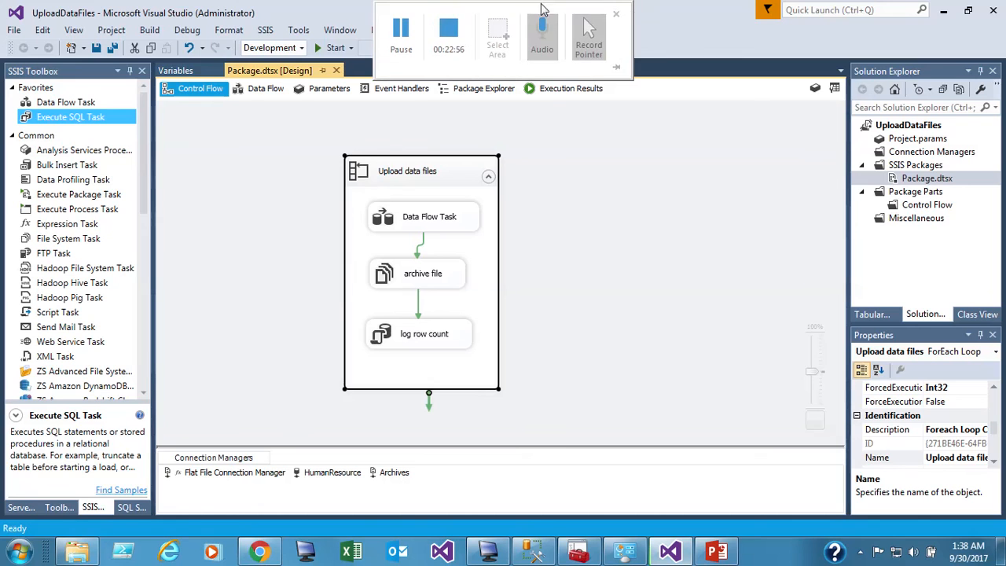